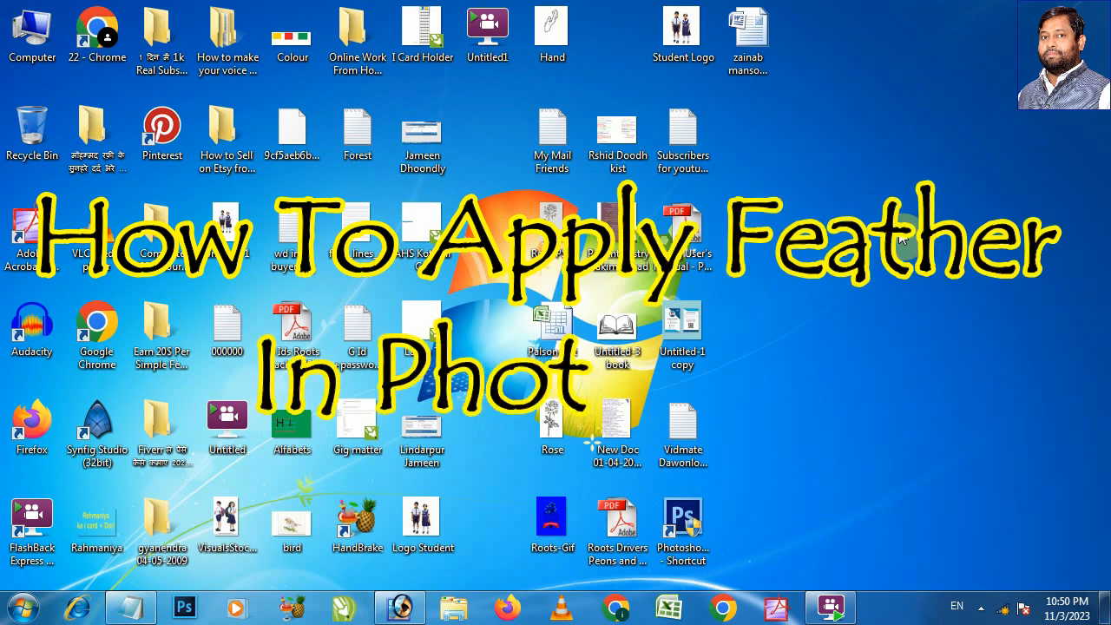
Step: Switch to Adobe Photoshop and open the image pngegg - 2022-12-04T234159.908.png from New folder (4)
click(400, 610)
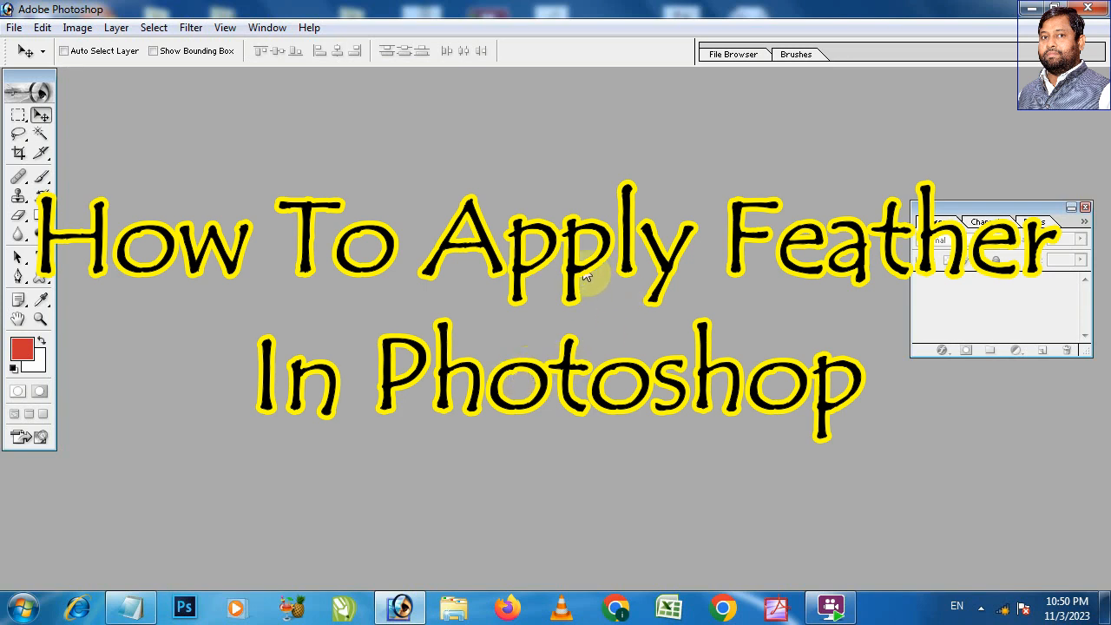
key(ctrl+o)
click(729, 139)
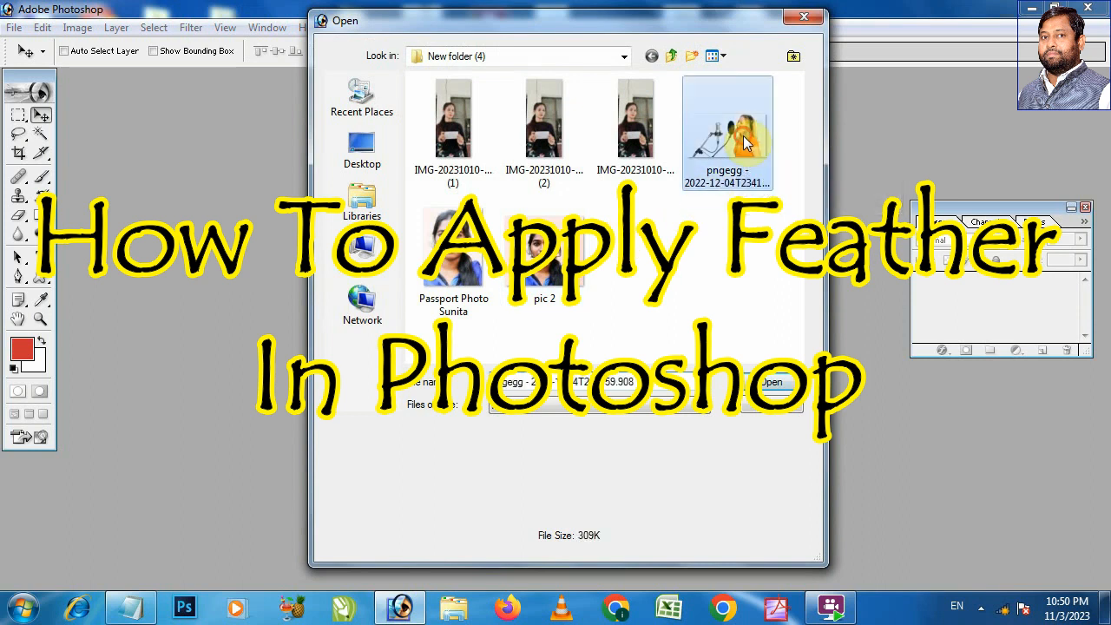
click(771, 382)
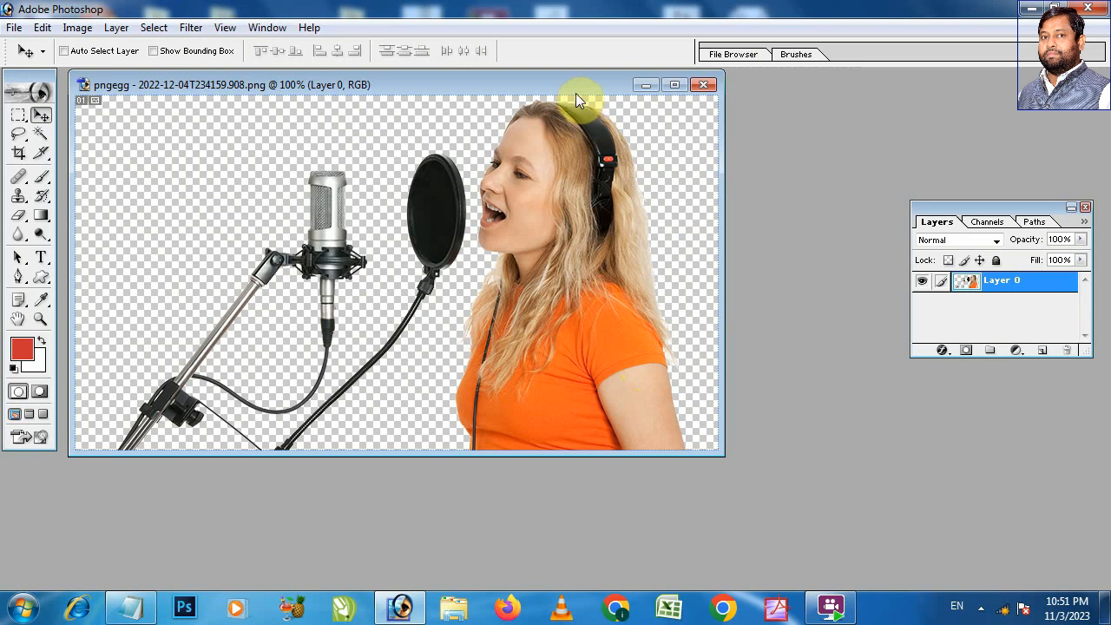
drag(573, 80, 594, 87)
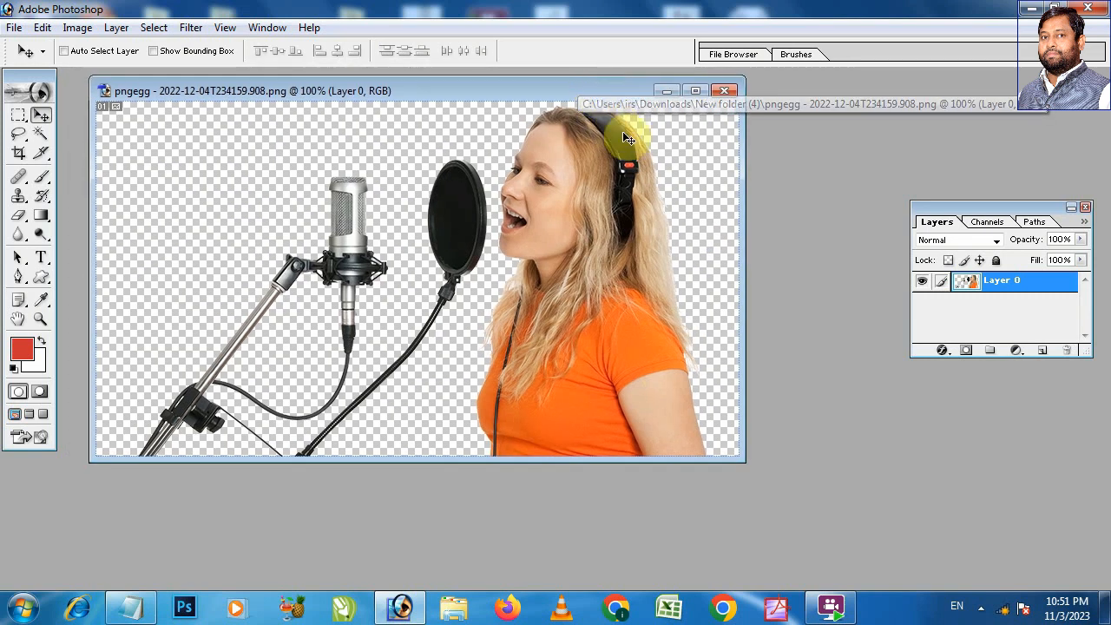
Step: Set the foreground color to bright red, F10808
click(22, 352)
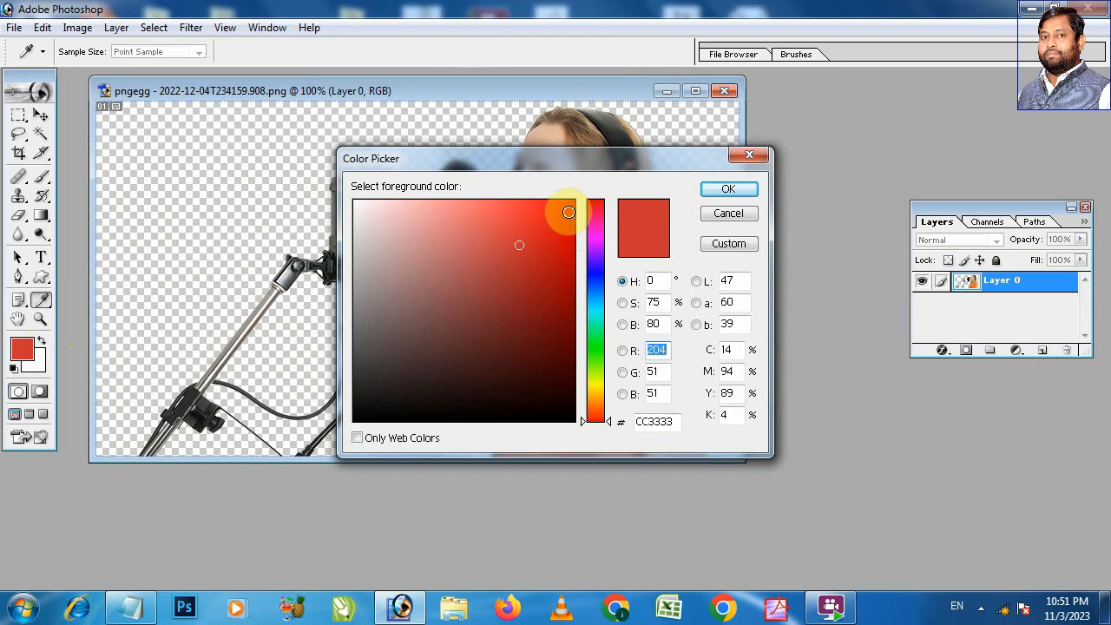
click(567, 212)
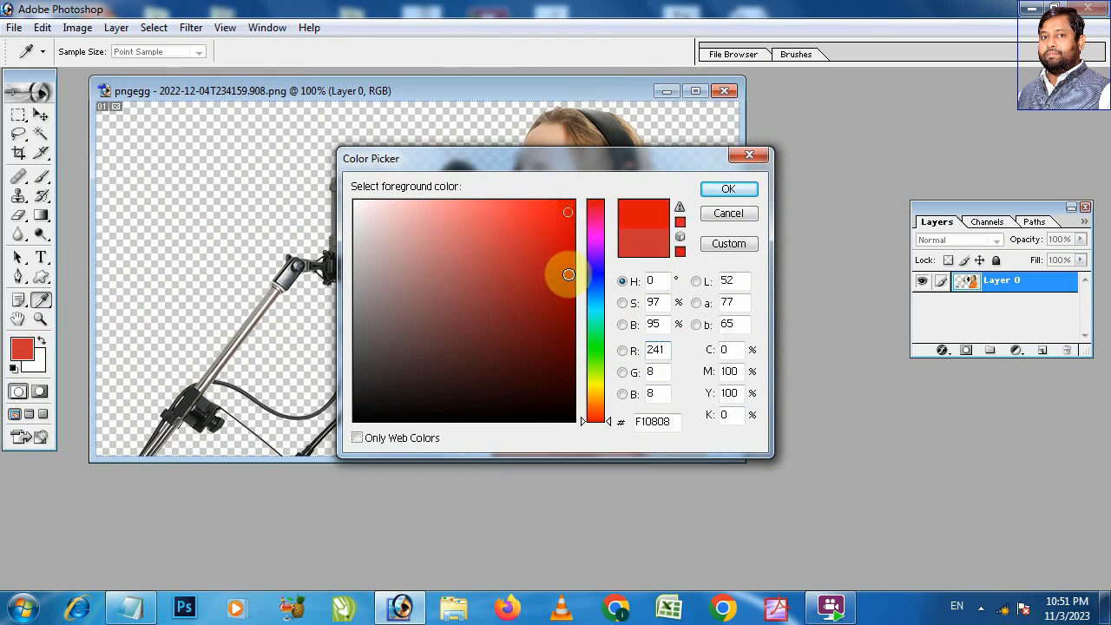
click(719, 191)
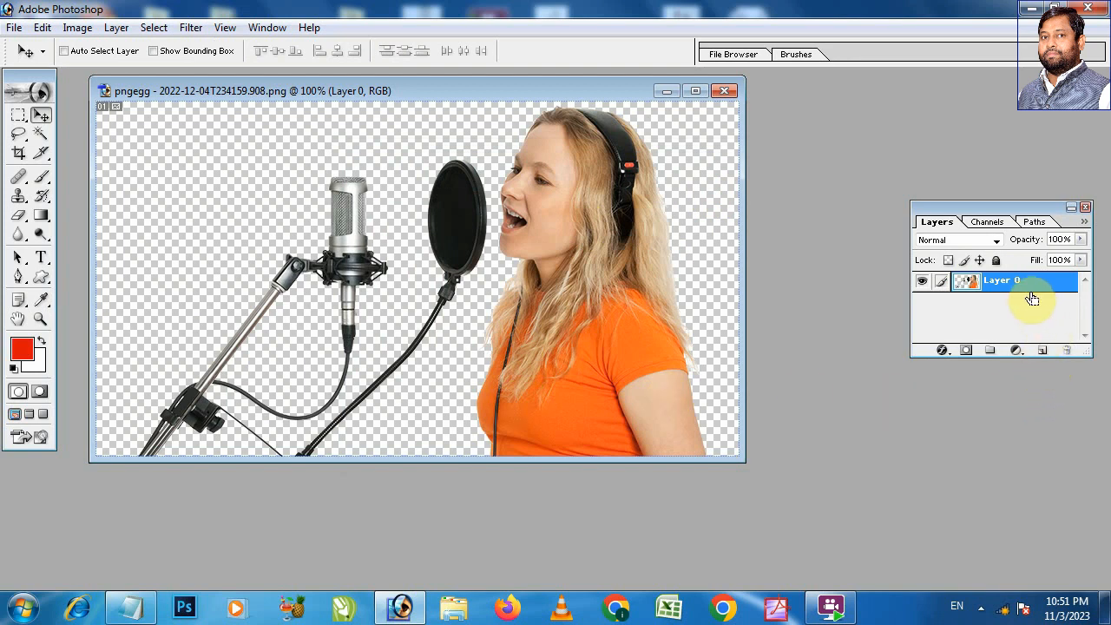
Step: Duplicate Layer 0 and fill the original lower layer with the red foreground color as a background
key(ctrl+j)
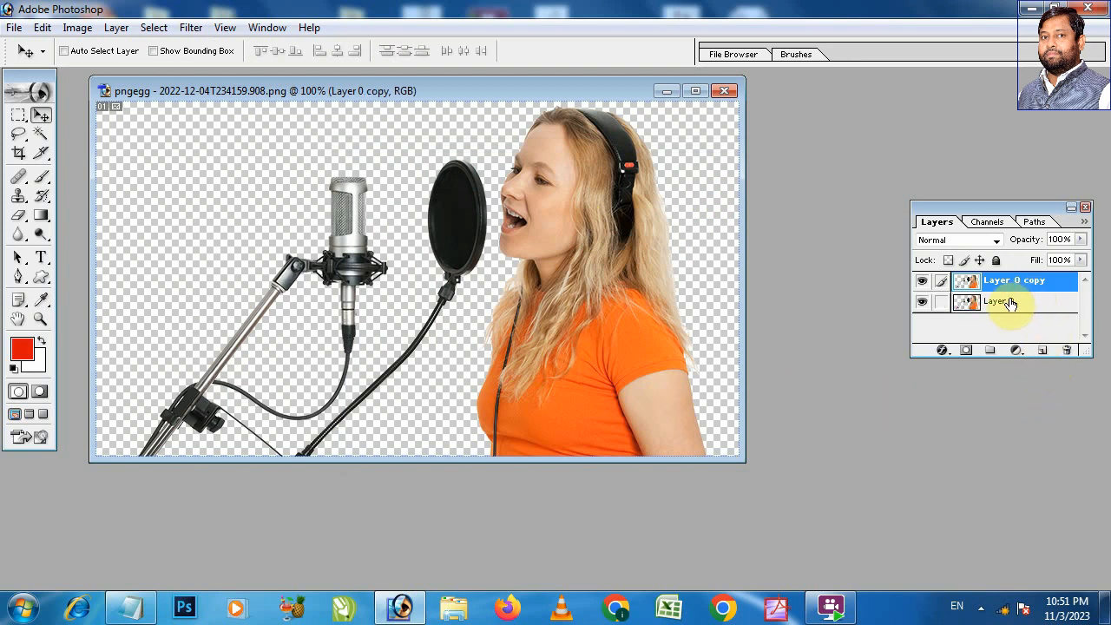
click(1010, 303)
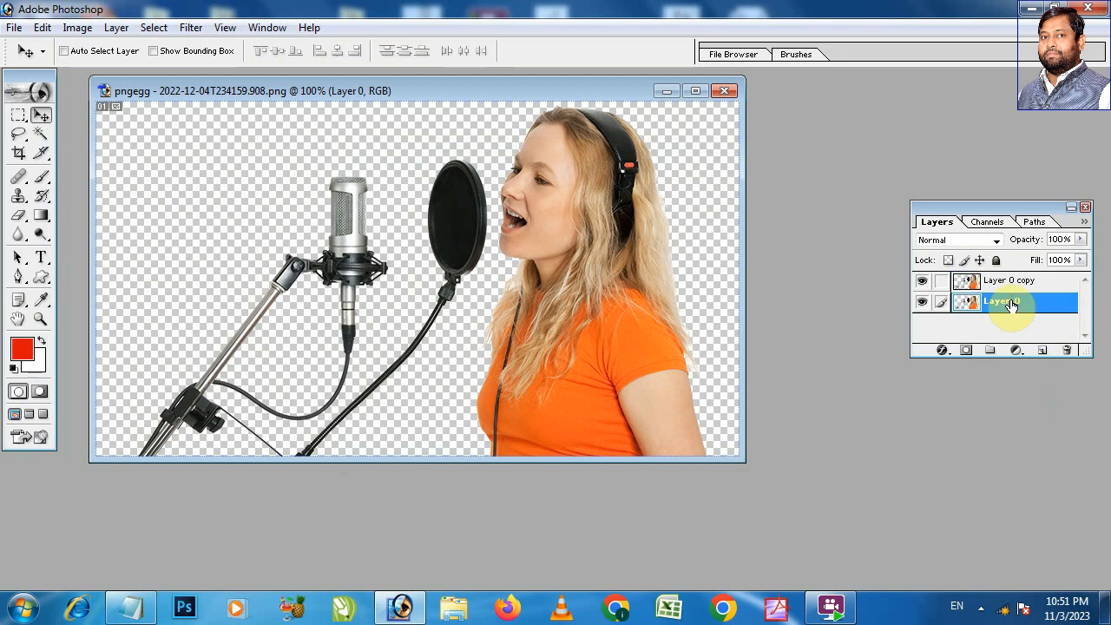
key(alt+BackSpace)
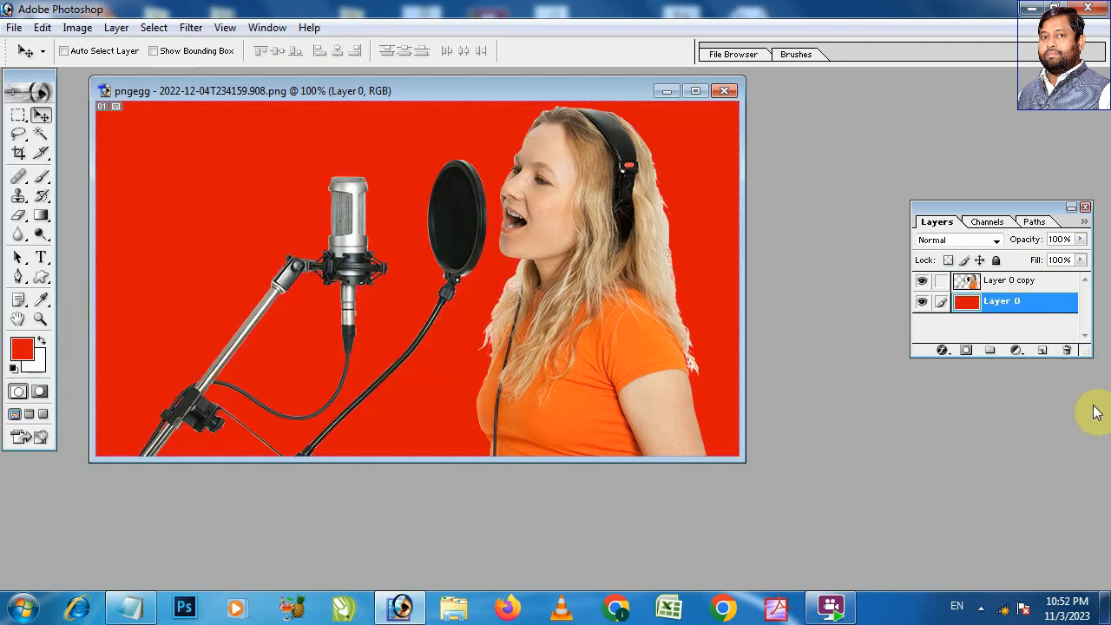
Step: Maximize the image and examine the cutout edges of the woman, pop filter and microphone cables against the red background
click(692, 91)
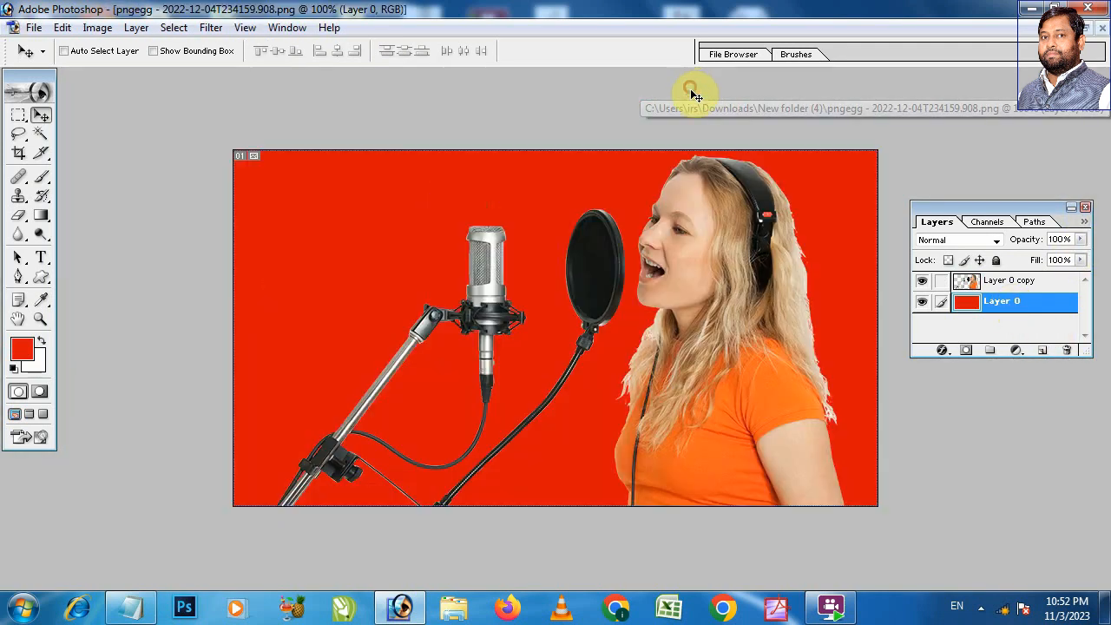
drag(501, 184, 738, 266)
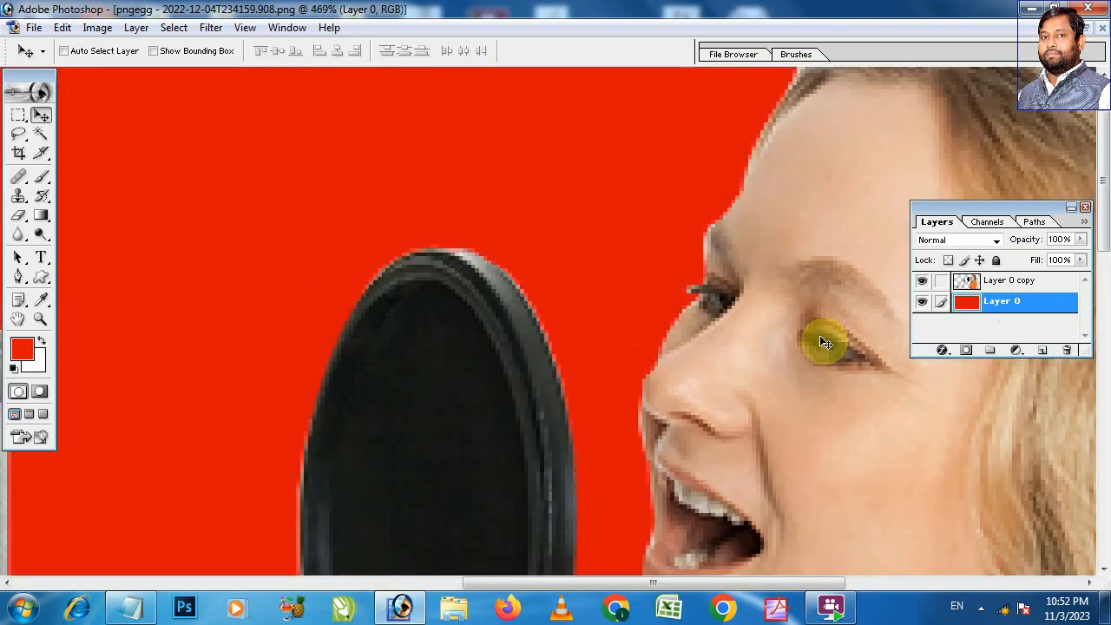
drag(794, 411, 212, 193)
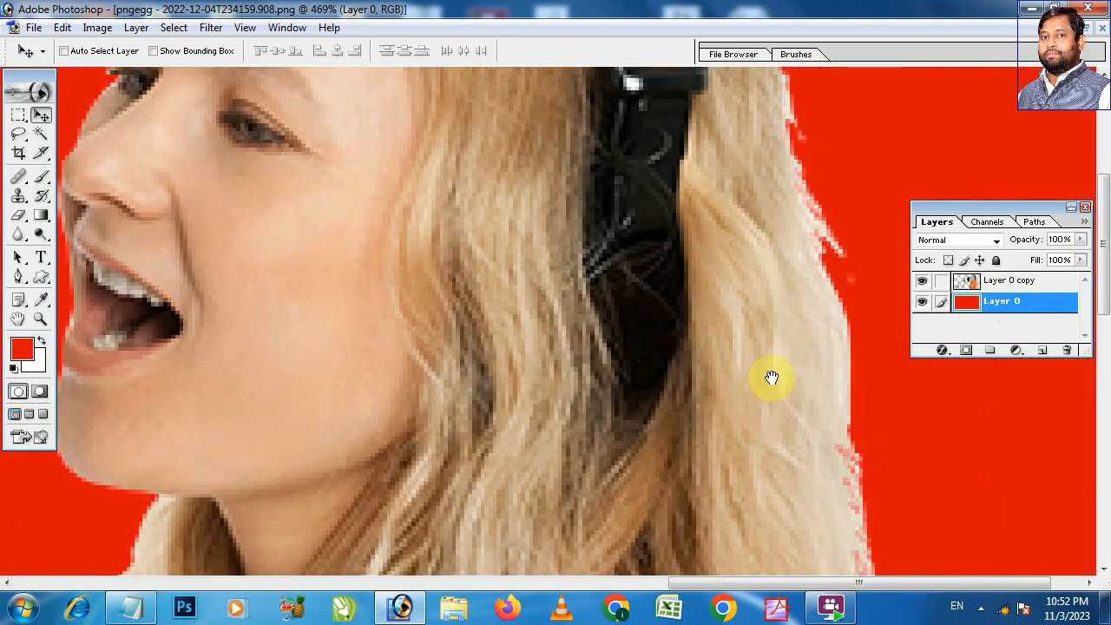
drag(805, 236, 812, 464)
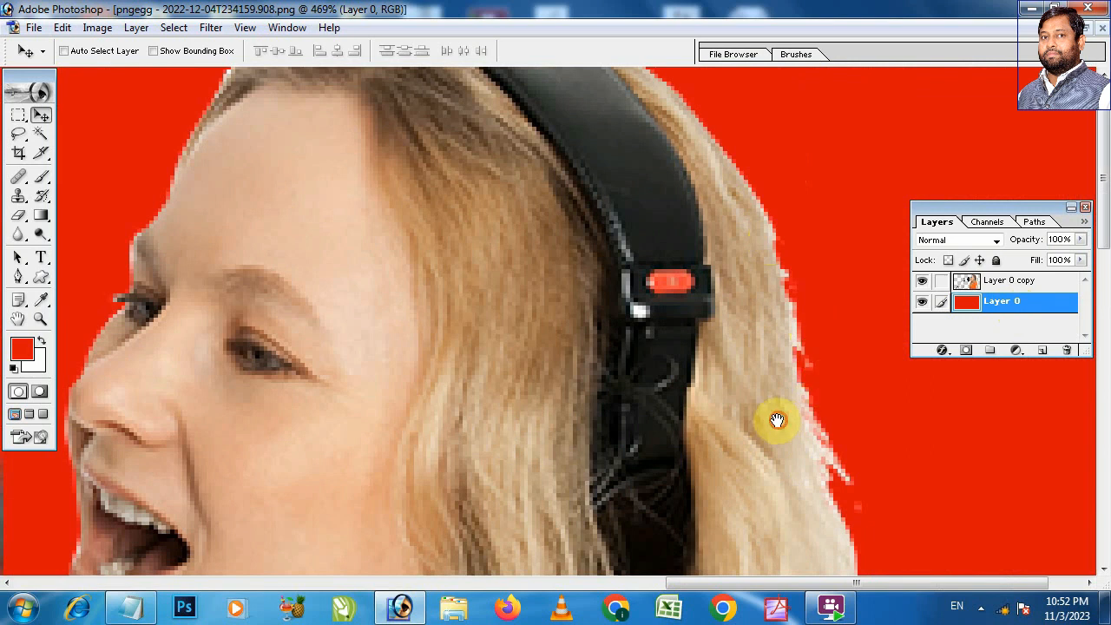
drag(775, 422, 686, 230)
drag(715, 393, 658, 157)
drag(759, 373, 704, 127)
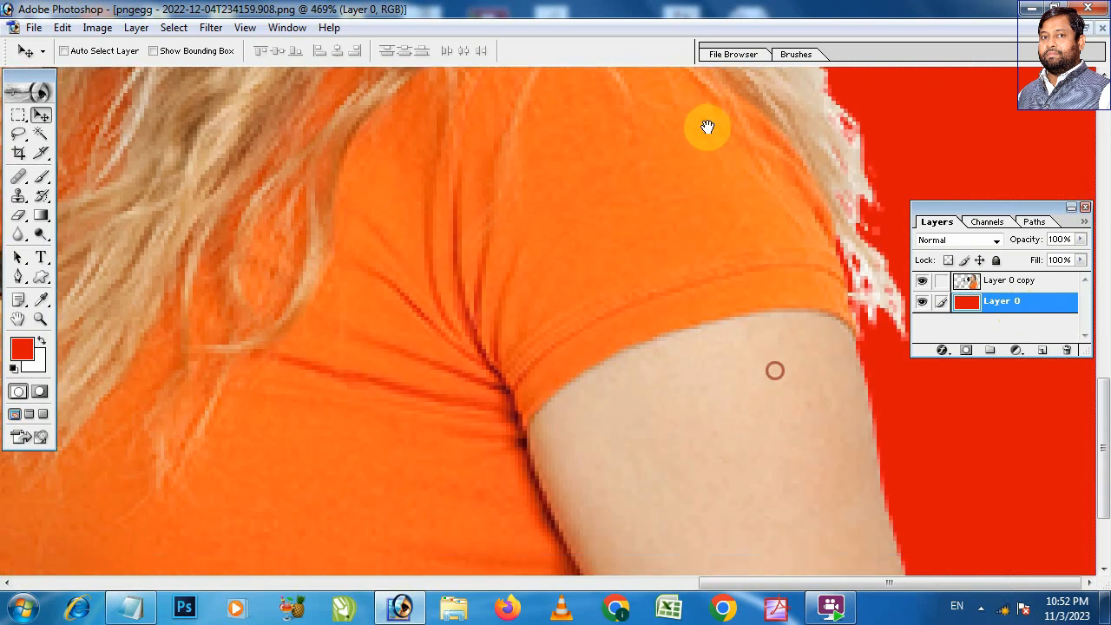
drag(853, 470, 781, 198)
drag(838, 415, 760, 342)
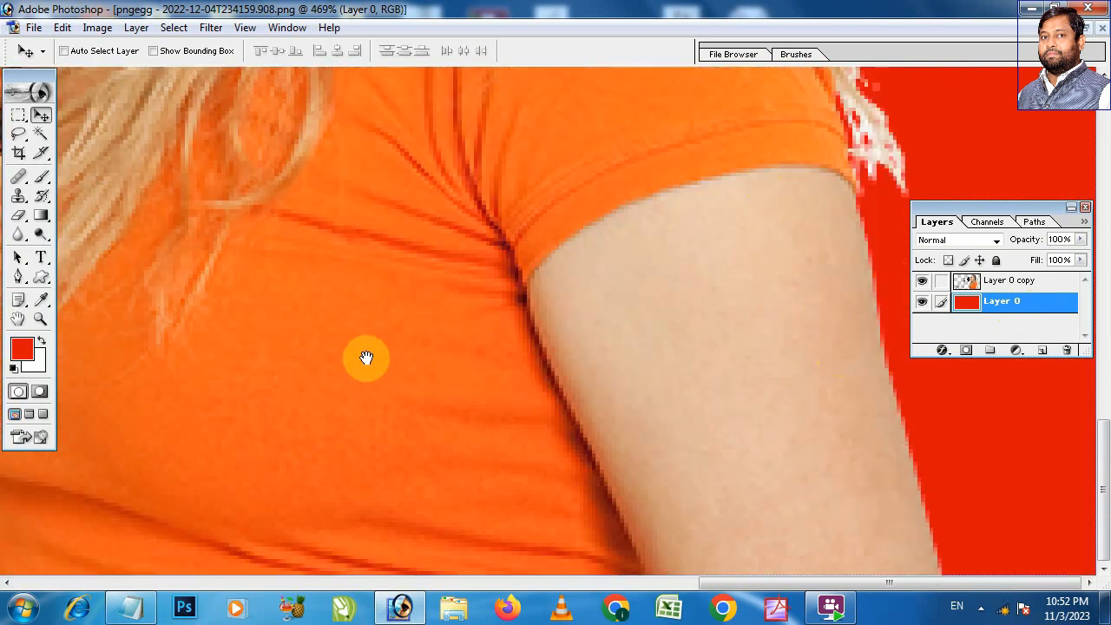
drag(361, 359, 708, 315)
drag(331, 291, 617, 461)
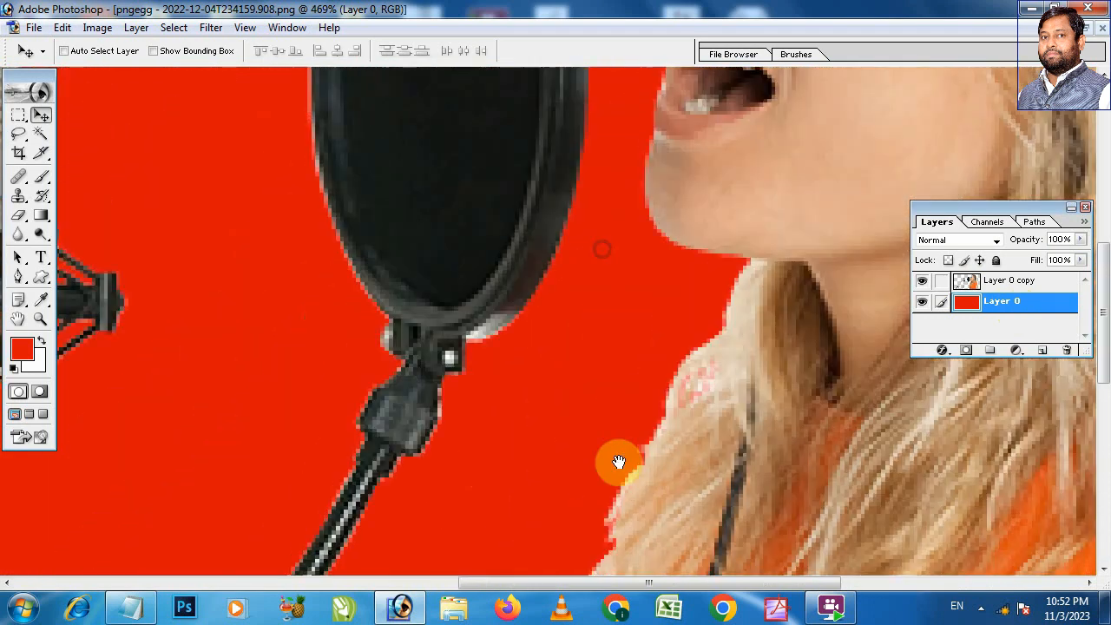
drag(542, 149, 550, 311)
drag(557, 88, 563, 235)
drag(705, 148, 719, 272)
drag(690, 223, 689, 322)
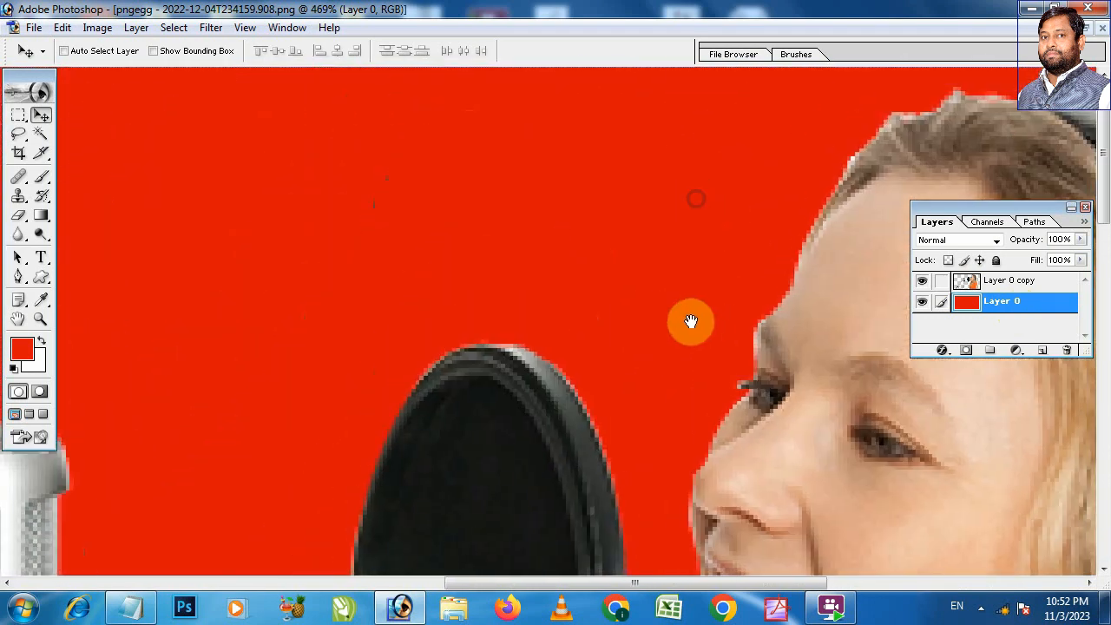
drag(861, 234, 773, 353)
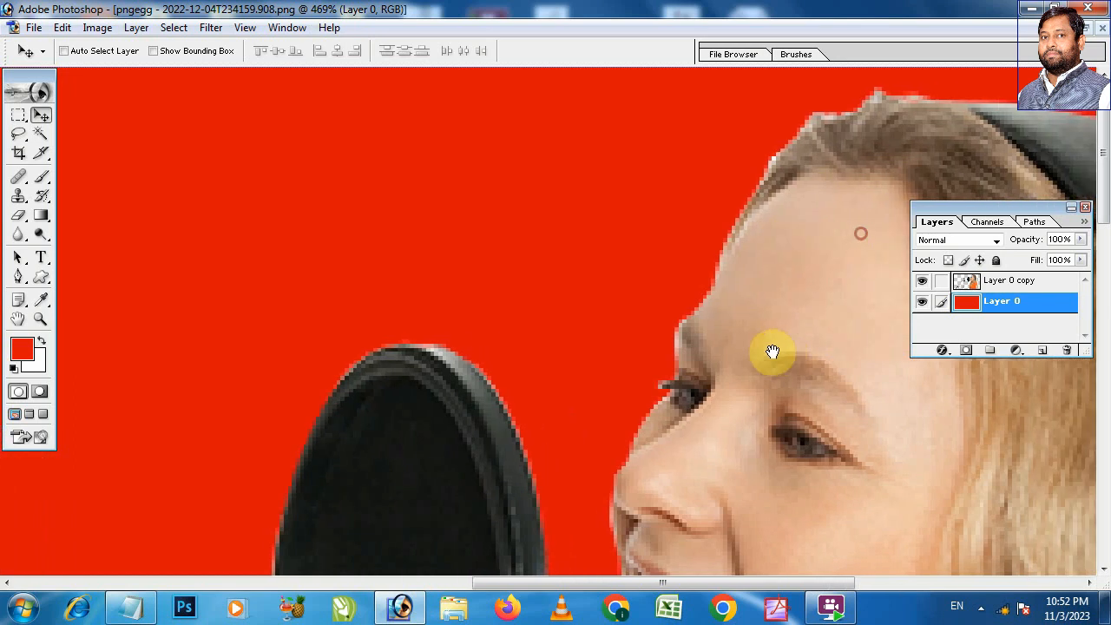
drag(629, 409, 628, 197)
drag(372, 431, 606, 239)
drag(314, 387, 671, 555)
drag(552, 266, 529, 263)
drag(449, 325, 446, 255)
drag(378, 349, 539, 216)
drag(793, 365, 349, 300)
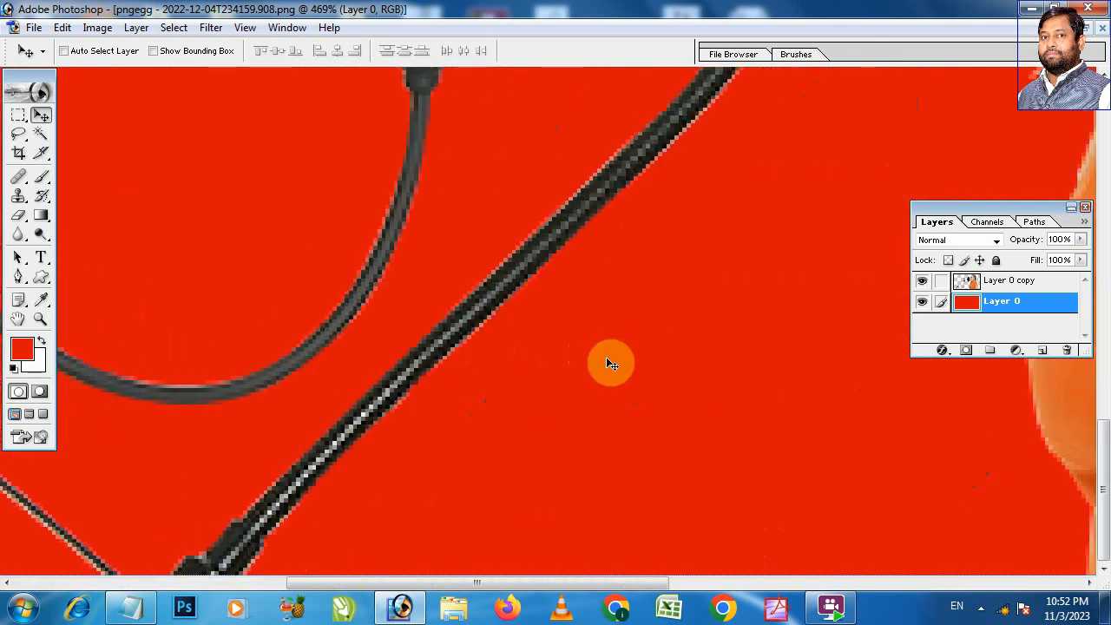
key(ctrl+minus)
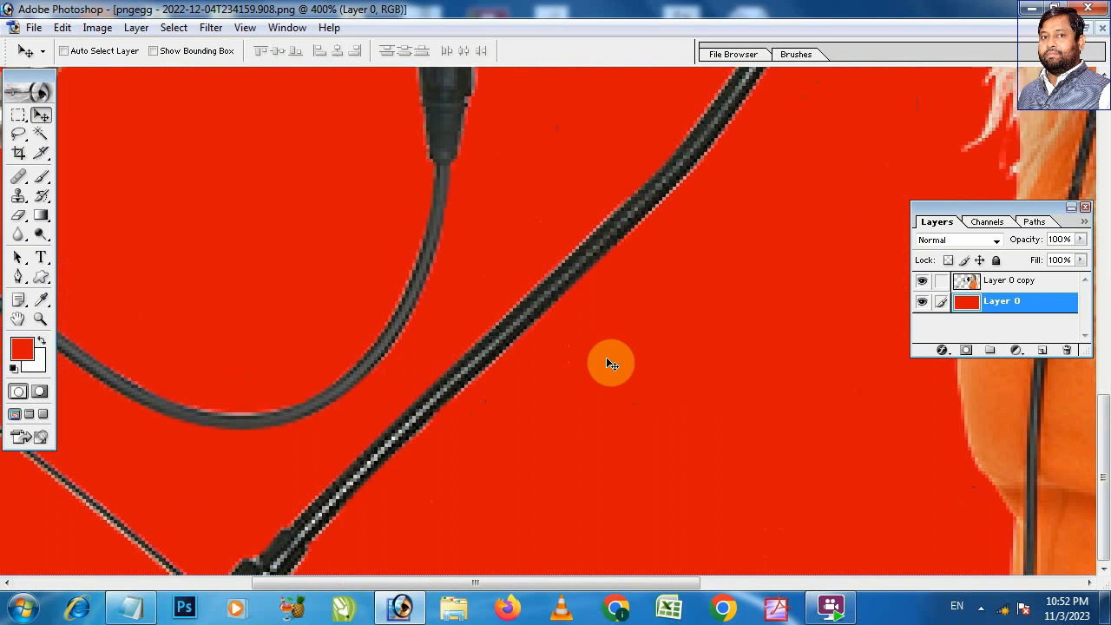
key(ctrl+minus)
key(ctrl+minus)
key(ctrl+minus)
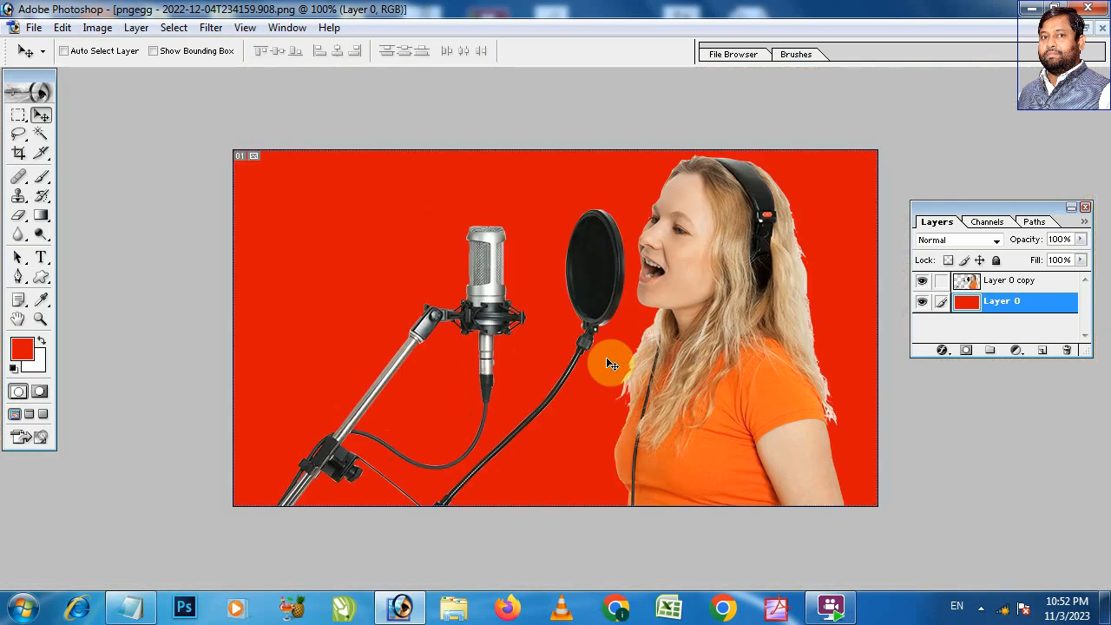
Step: Load the outline of Layer 0 copy as a selection and contract it by 1 pixel
click(993, 284)
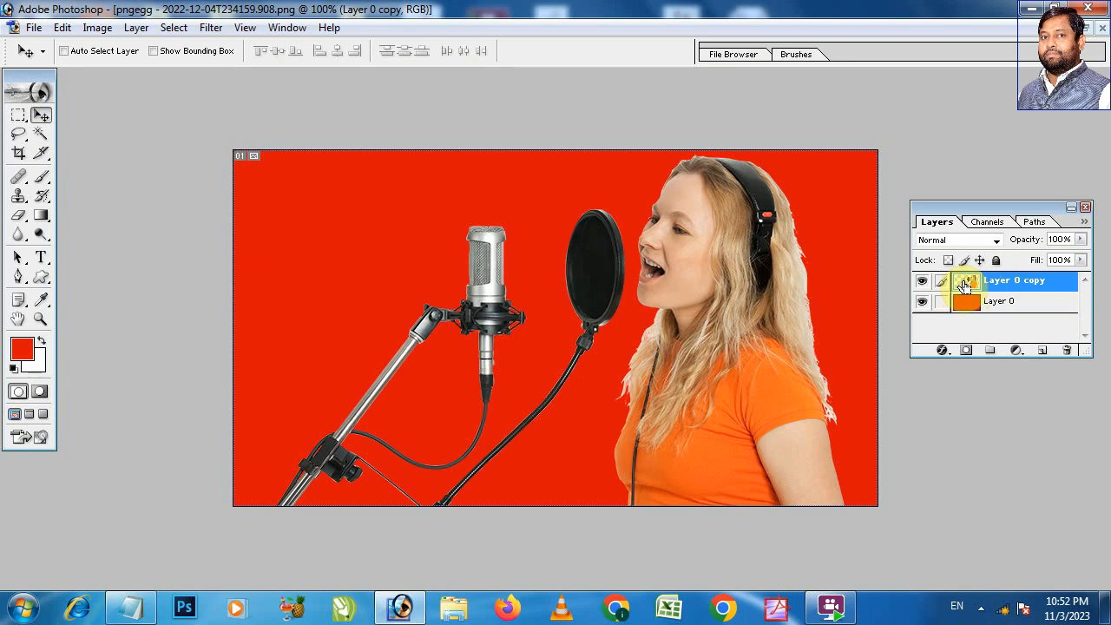
ctrl+click(964, 287)
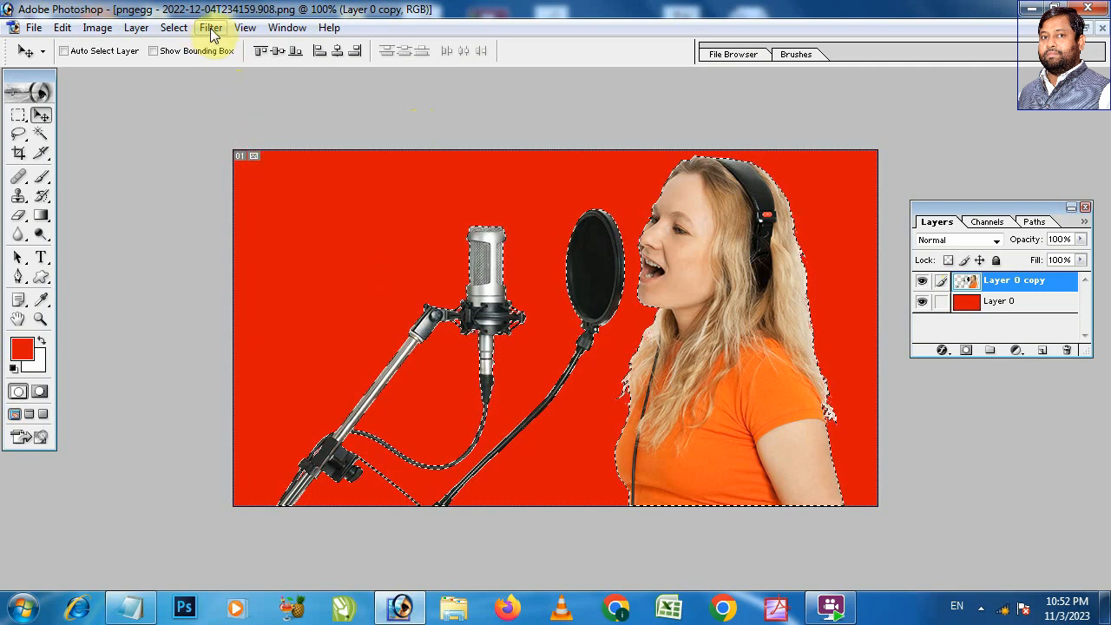
click(176, 28)
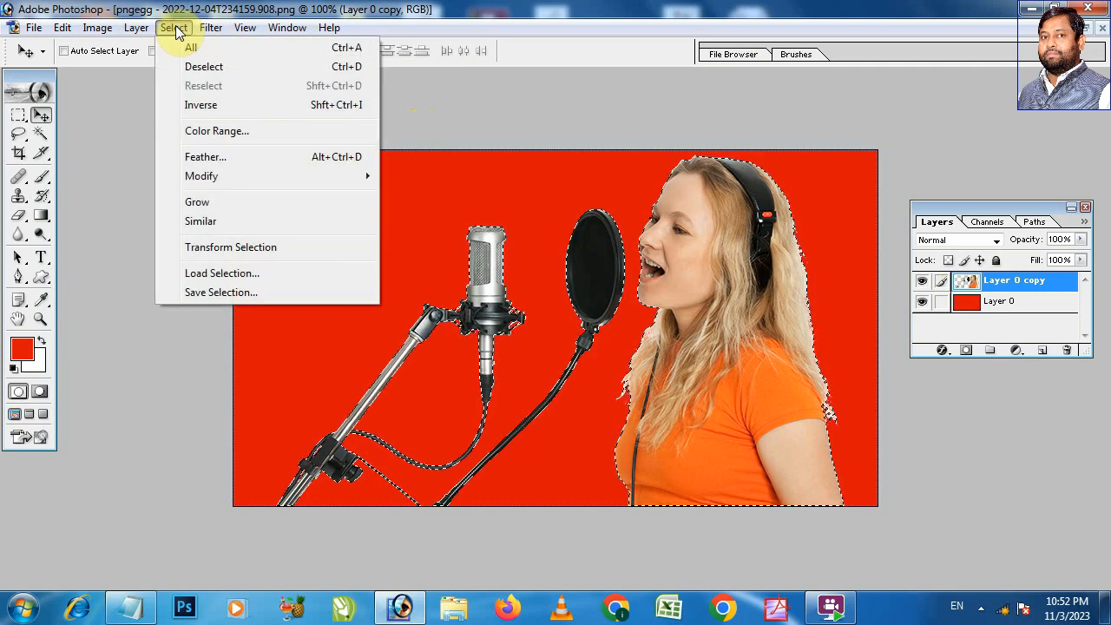
mouse_move(226, 179)
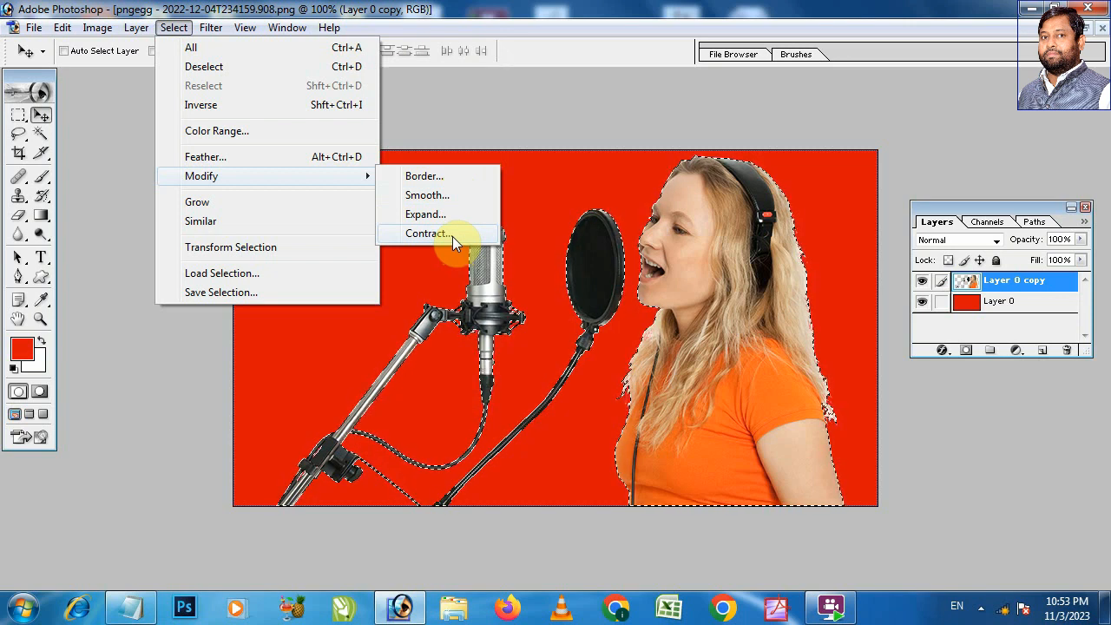
click(425, 234)
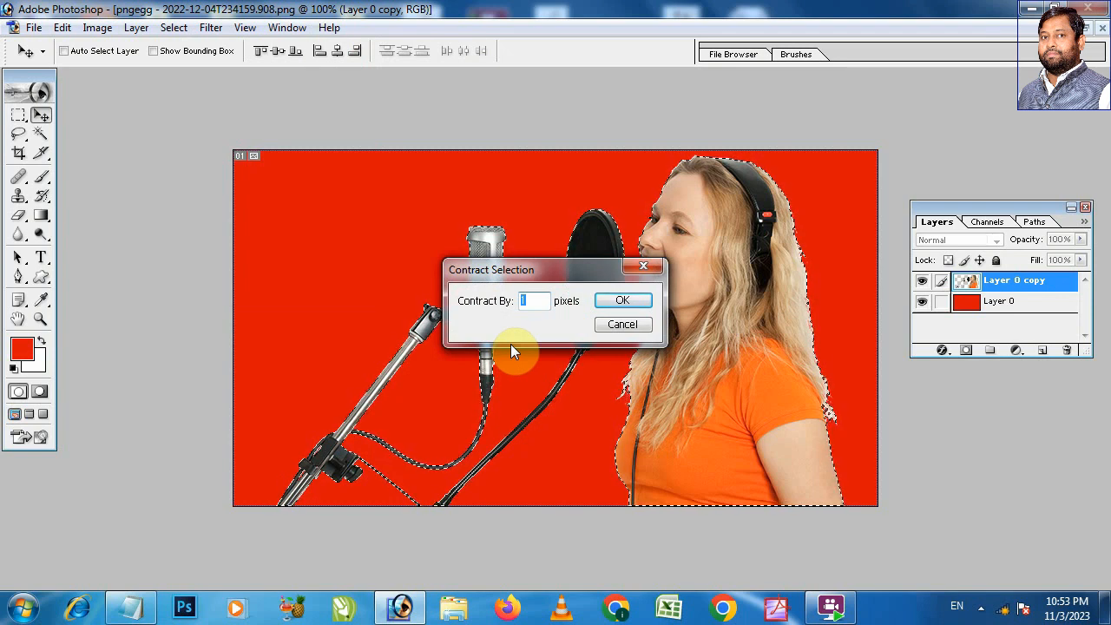
key(Return)
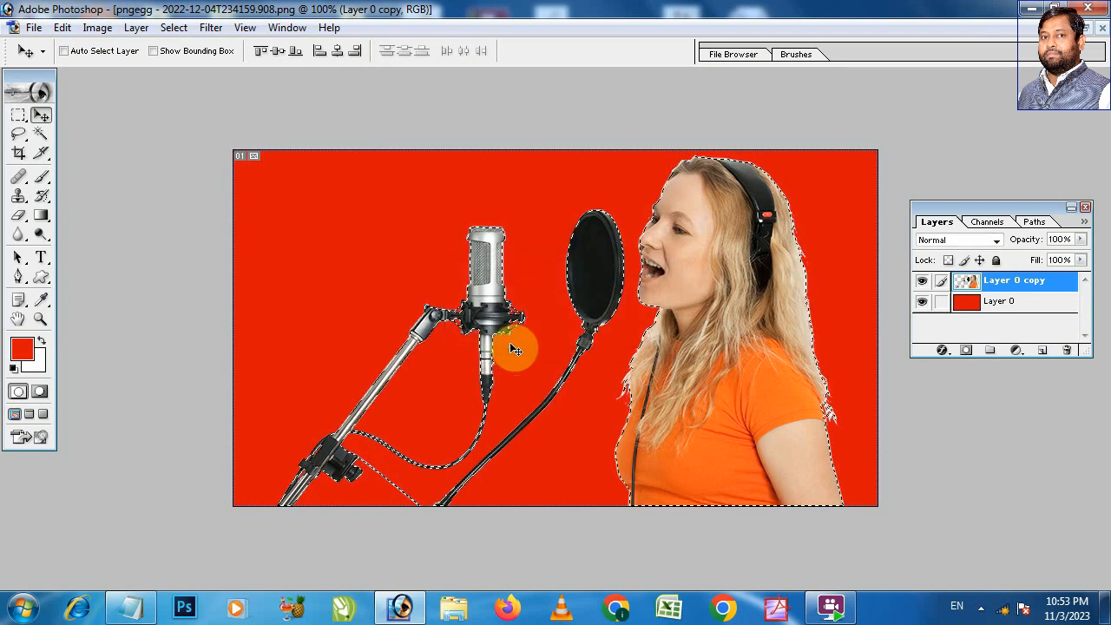
Step: Inspect the contracted selection border around the top of the microphone at high magnification
click(521, 259)
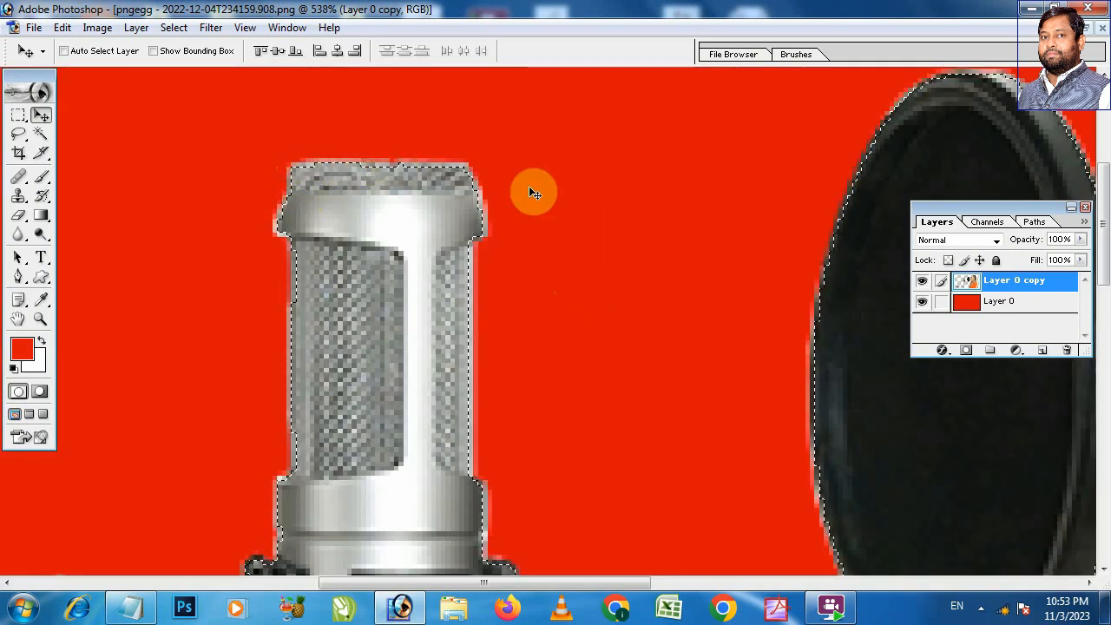
drag(236, 141, 463, 313)
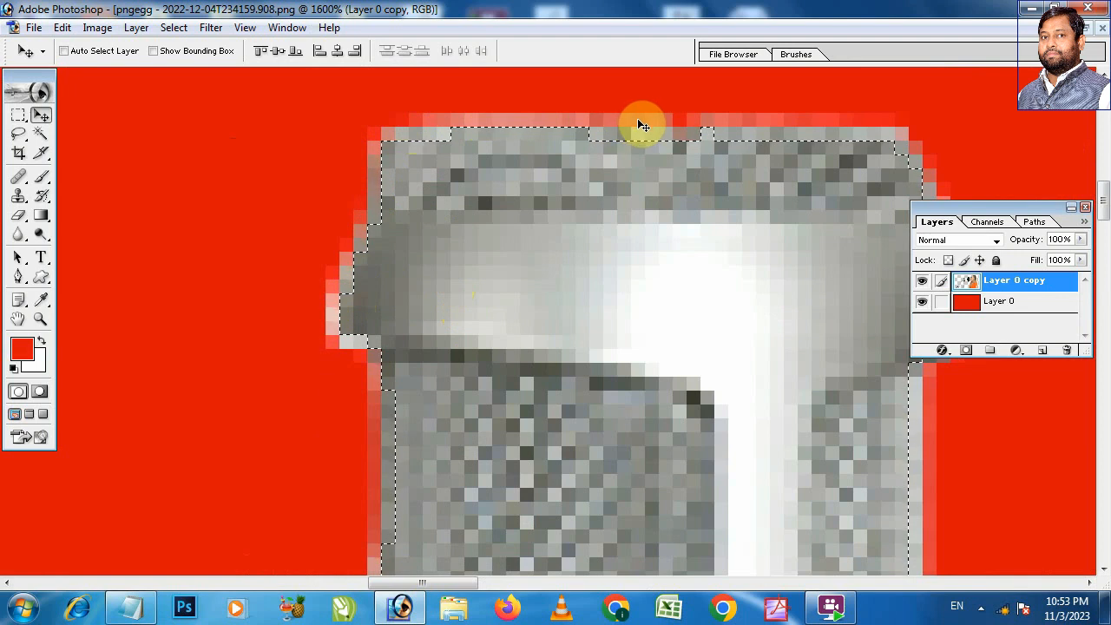
key(ctrl+minus)
key(ctrl+minus)
key(ctrl+minus)
key(ctrl+minus)
key(ctrl+minus)
key(ctrl+minus)
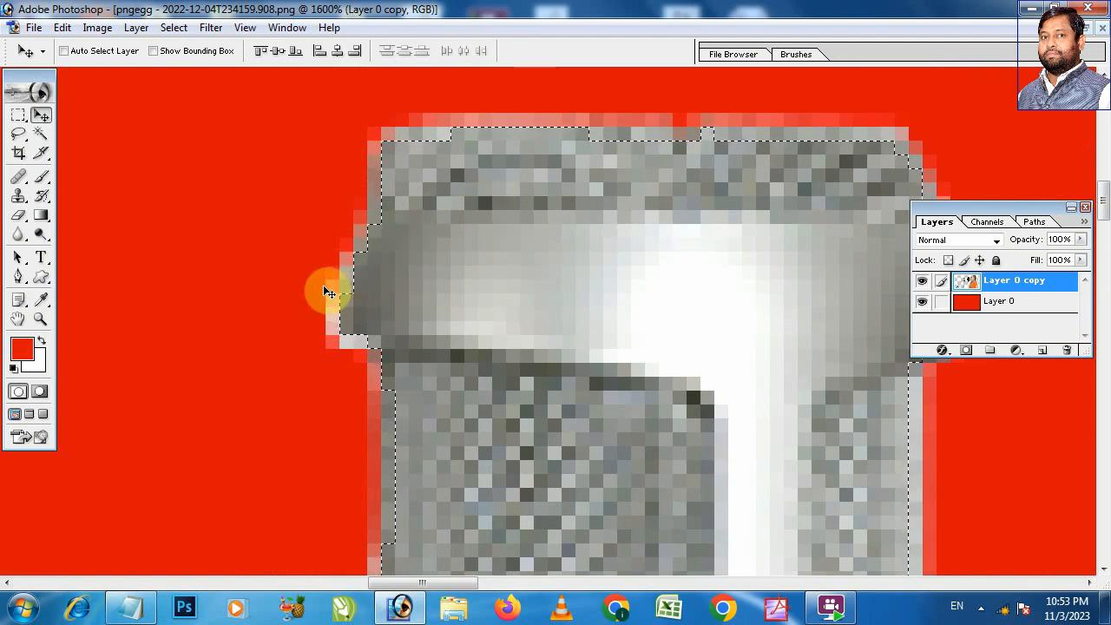
key(ctrl+minus)
key(ctrl+minus)
key(ctrl+minus)
key(ctrl+minus)
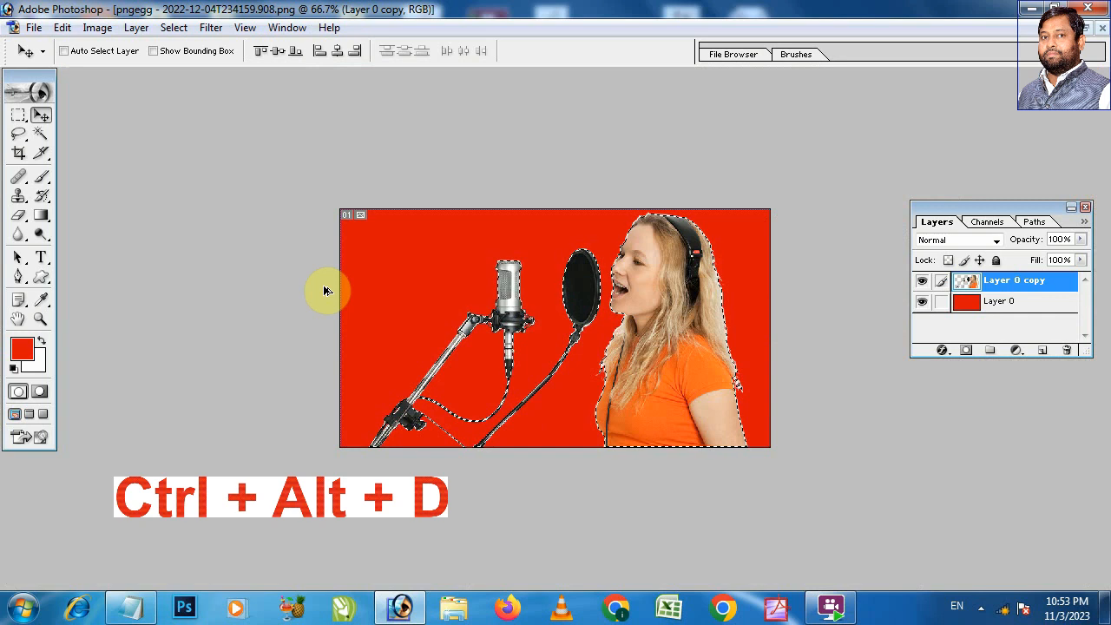
Step: Feather the selection with a 1-pixel radius and copy the selected area to a new layer
key(ctrl+alt+d)
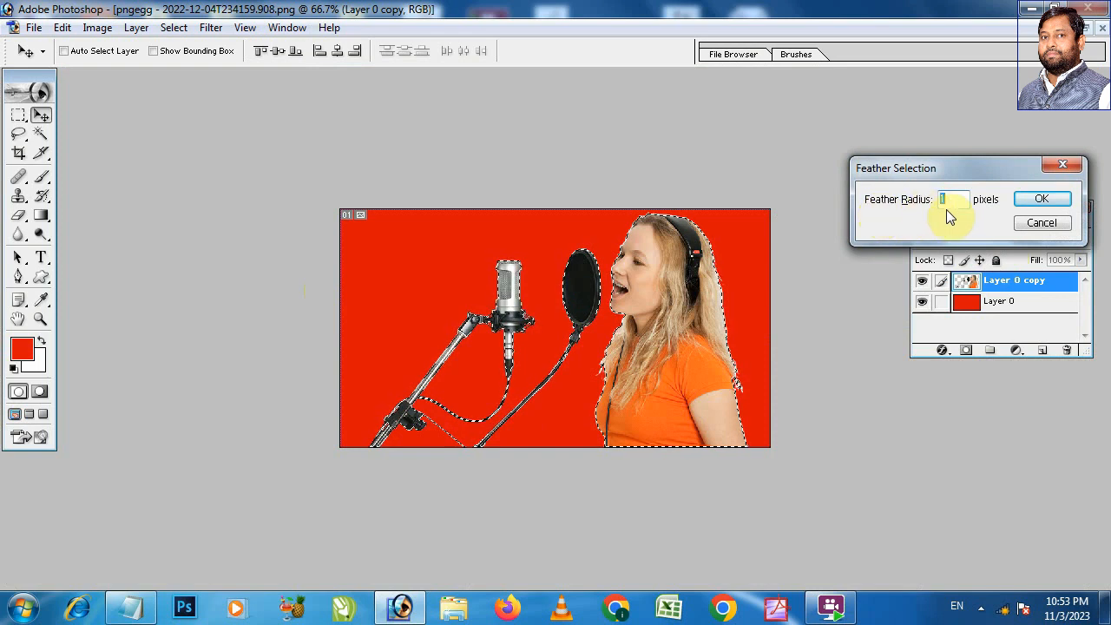
click(1035, 202)
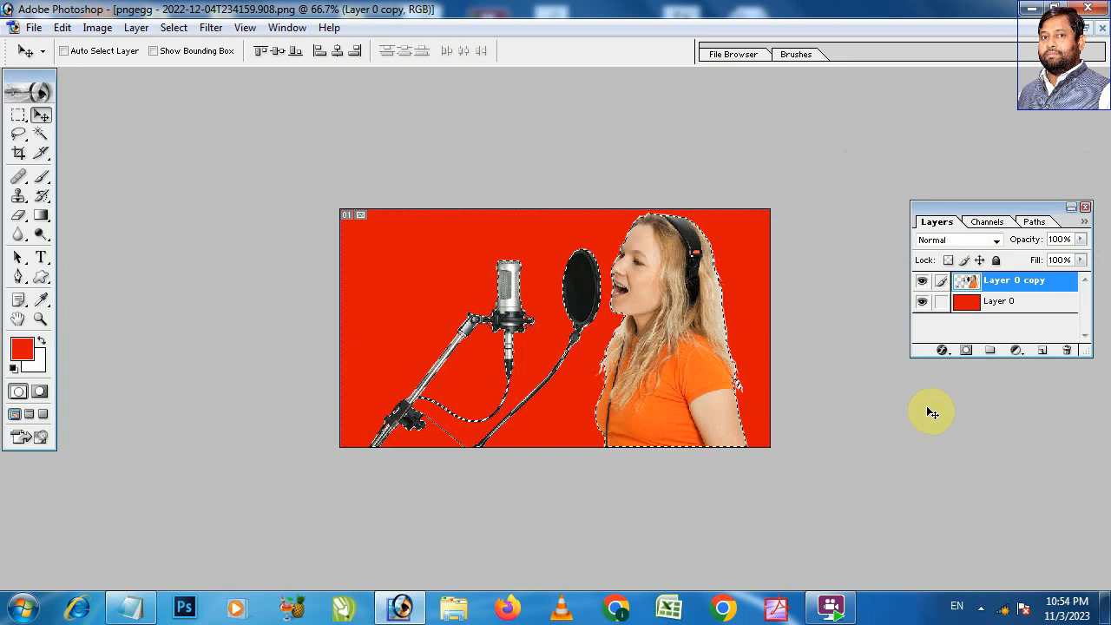
key(ctrl+j)
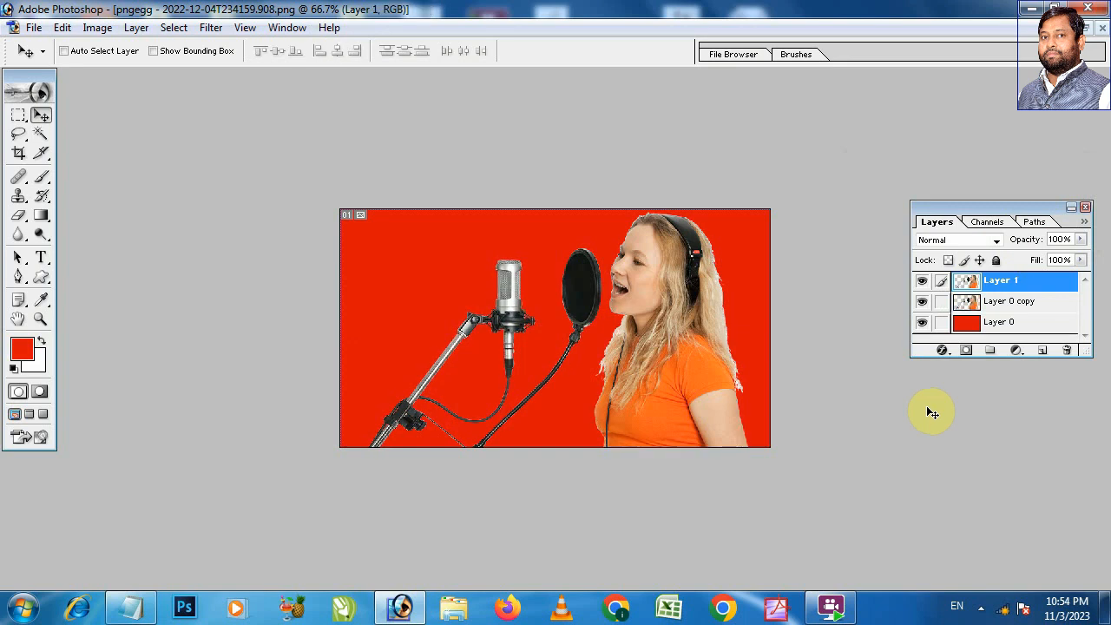
Step: Hide Layer 0 copy to view Layer 1 alone along the hair edge beside the headphones
key(ctrl+space)
drag(673, 243, 786, 321)
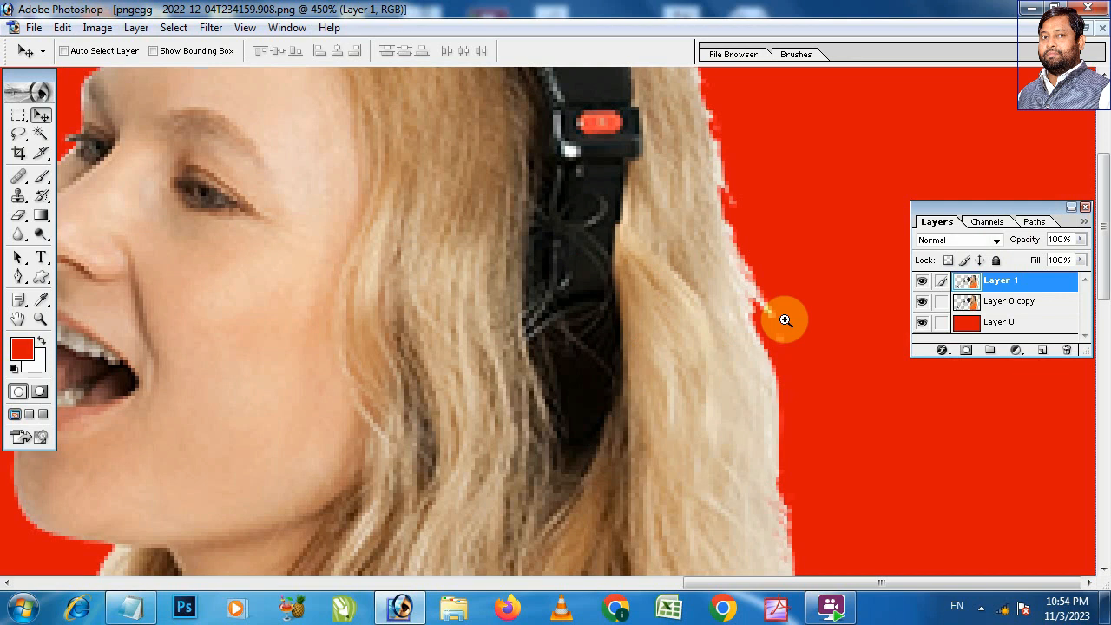
click(922, 301)
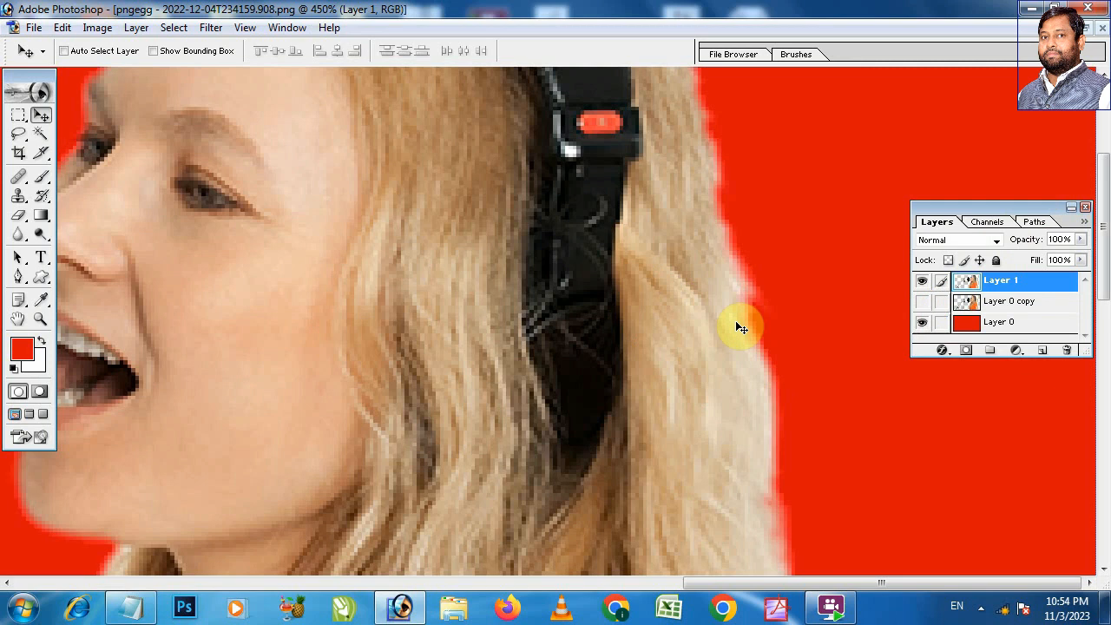
Step: Examine the feathered edges of Layer 1 around the woman, pop filter, microphone and cables at high magnification
drag(694, 201, 746, 260)
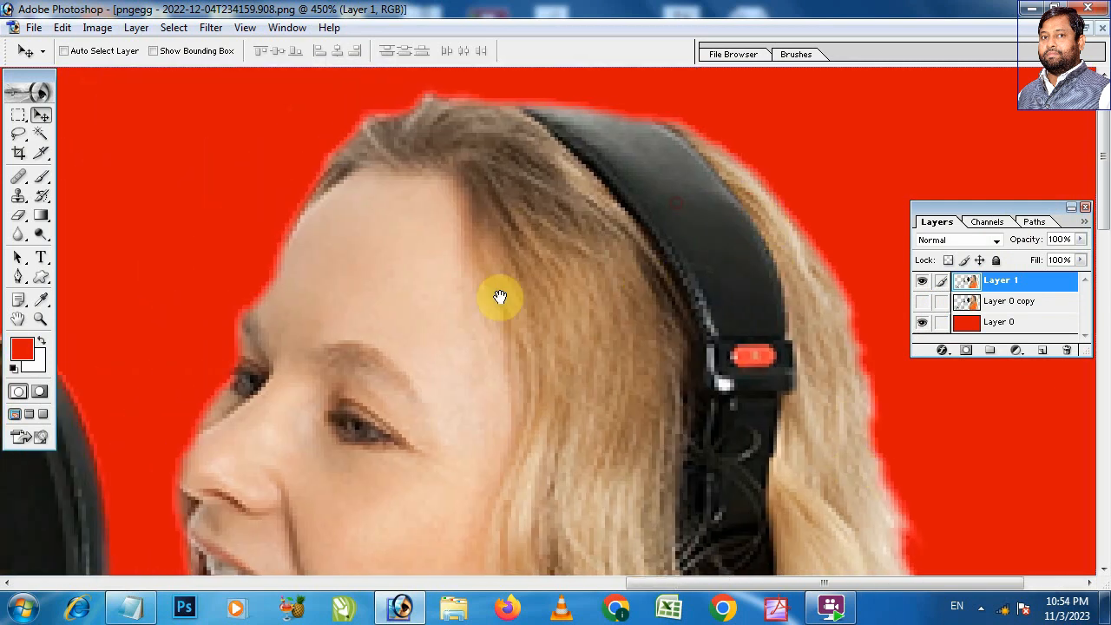
drag(498, 298, 741, 102)
drag(391, 425, 516, 196)
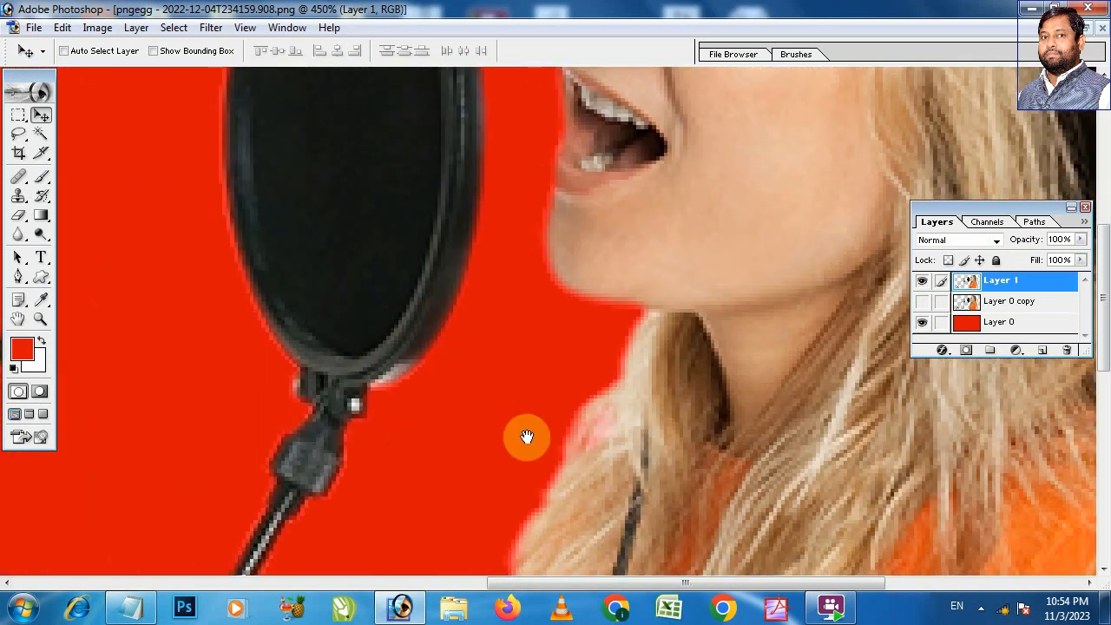
drag(526, 436, 471, 308)
drag(364, 376, 510, 176)
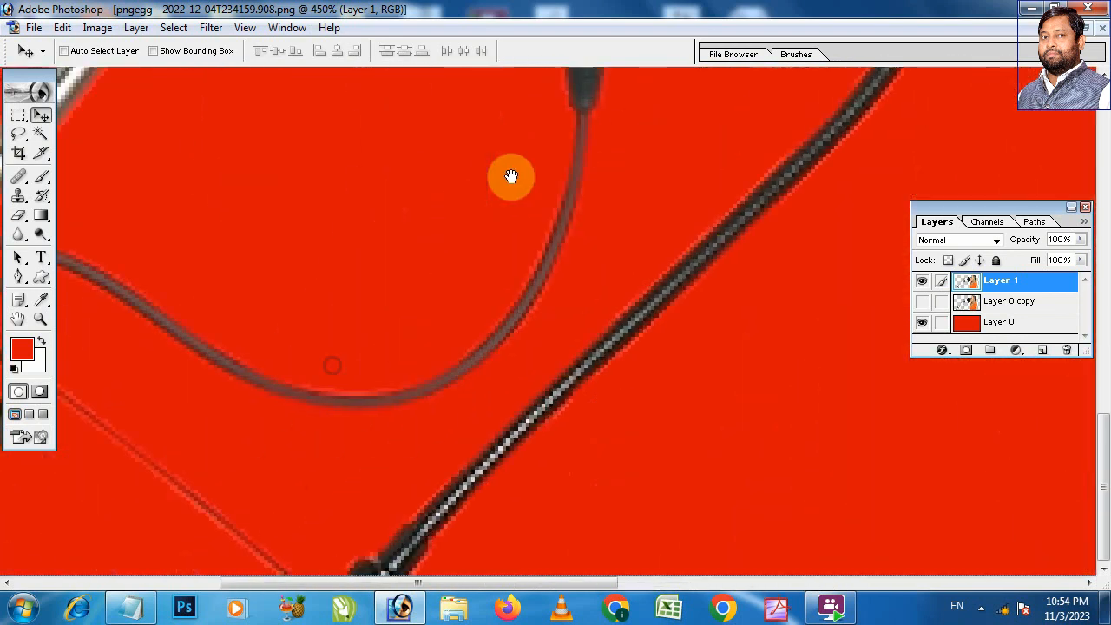
drag(292, 415, 416, 234)
drag(502, 338, 86, 408)
drag(625, 327, 77, 176)
drag(523, 286, 316, 335)
drag(703, 300, 342, 143)
drag(794, 315, 707, 290)
drag(673, 328, 686, 515)
drag(645, 258, 653, 573)
drag(595, 236, 597, 589)
drag(539, 361, 552, 424)
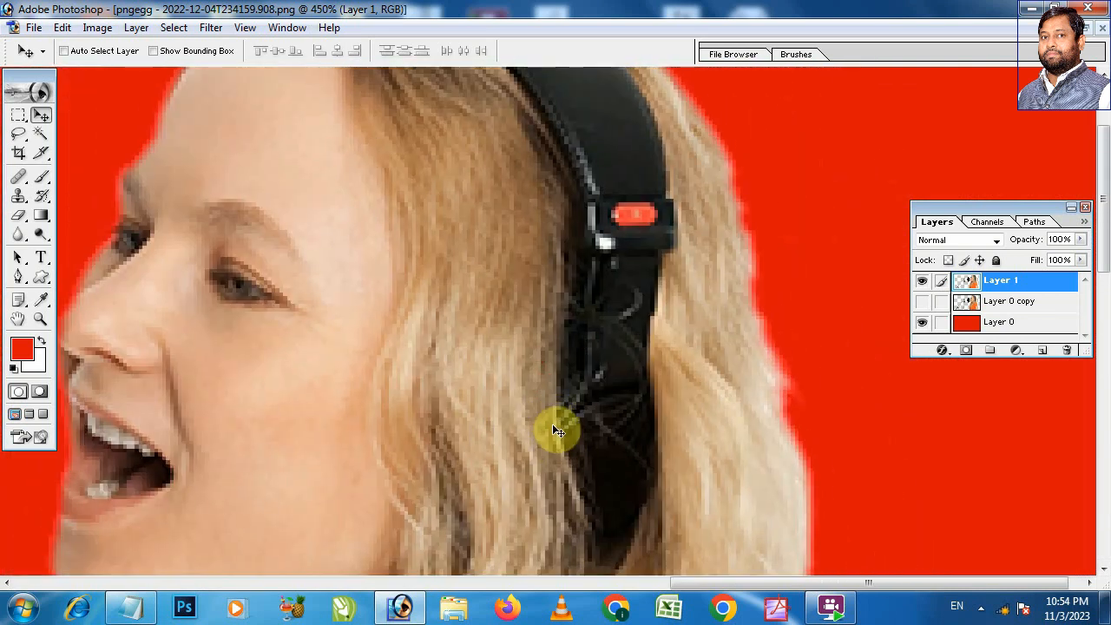
key(ctrl+minus)
key(ctrl+minus)
key(ctrl+minus)
key(ctrl+minus)
key(ctrl+minus)
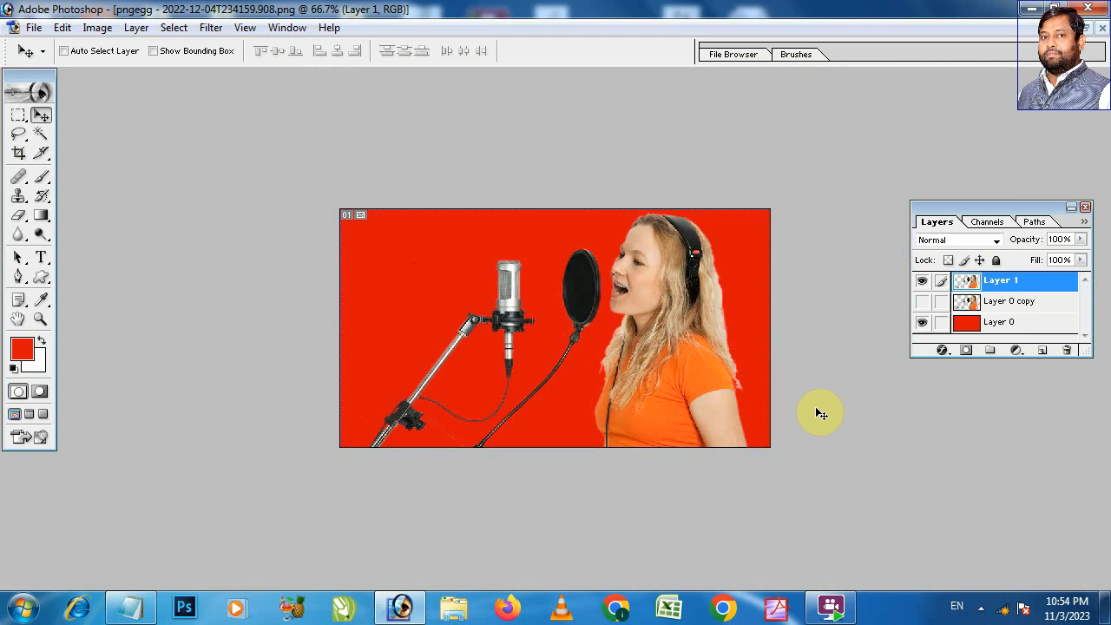
Step: Show Layer 0 copy again and delete Layer 1
click(922, 303)
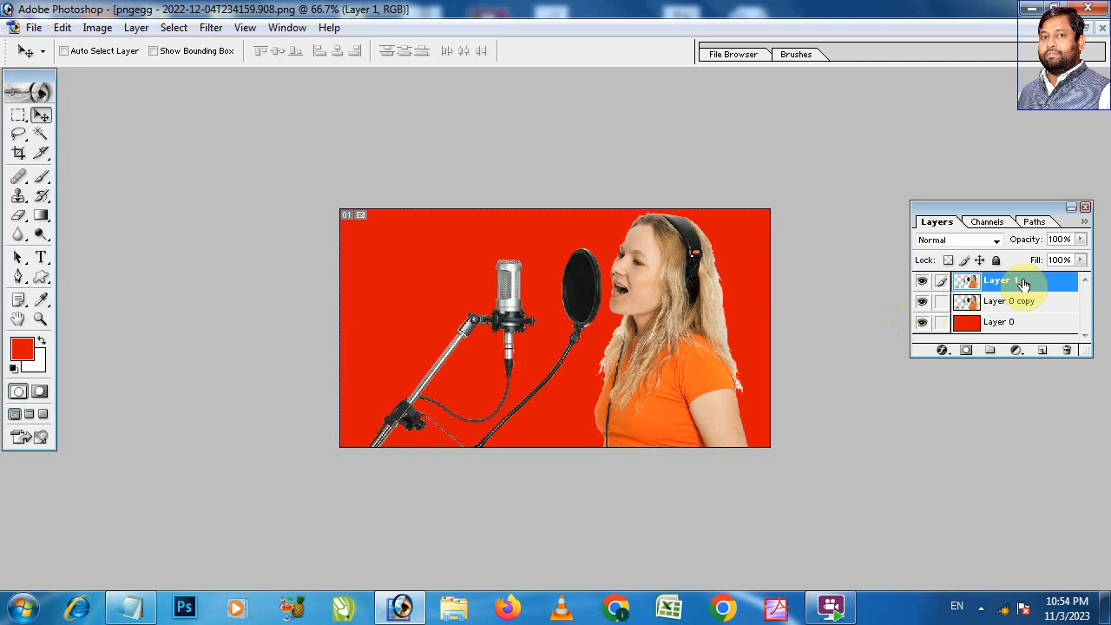
click(1069, 352)
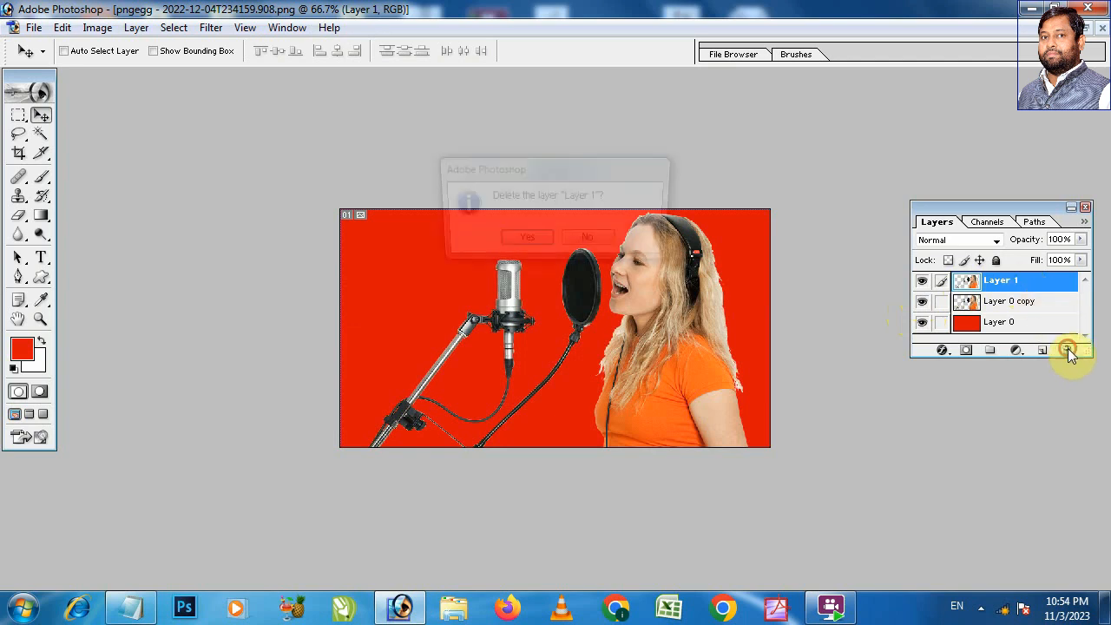
click(525, 242)
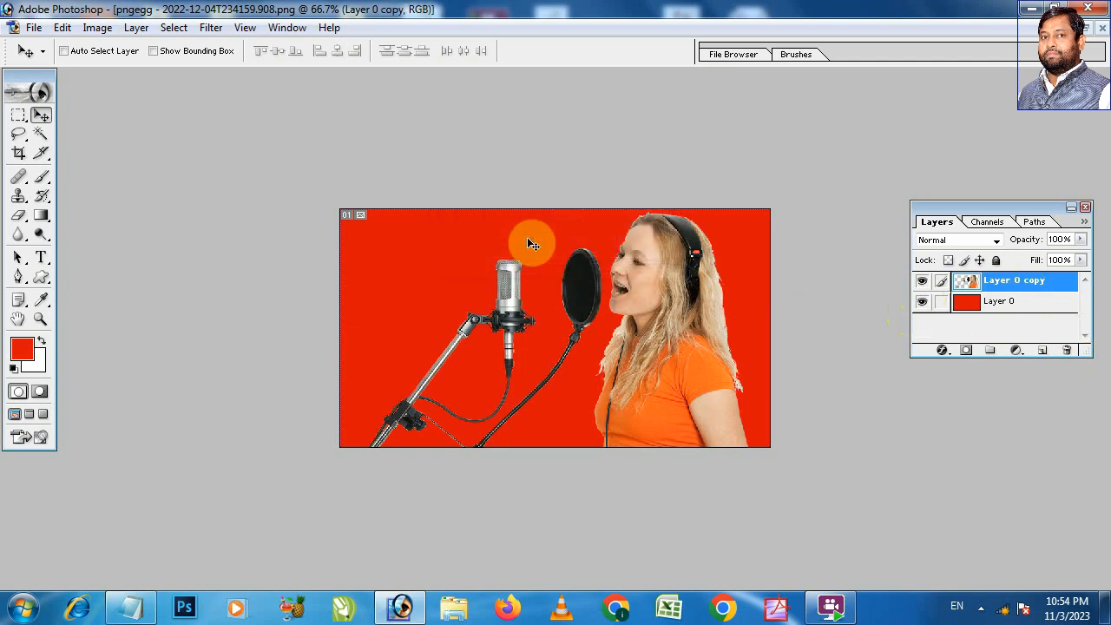
Step: Resample the image to a resolution of 200 pixels/inch with constrained proportions
drag(510, 193, 819, 412)
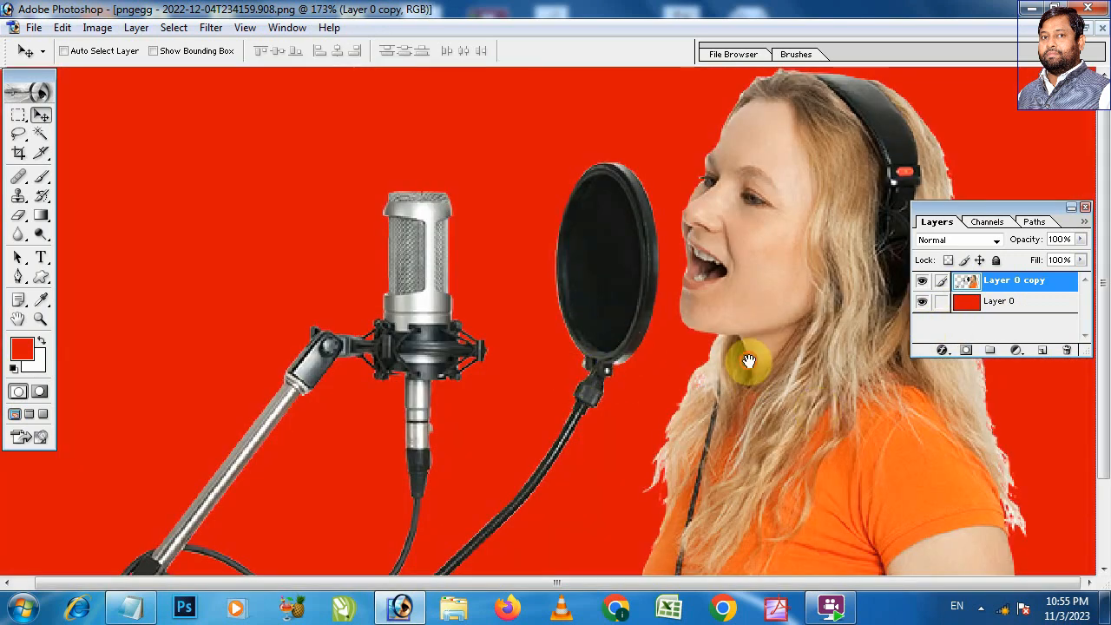
scroll(744, 360, down, 2)
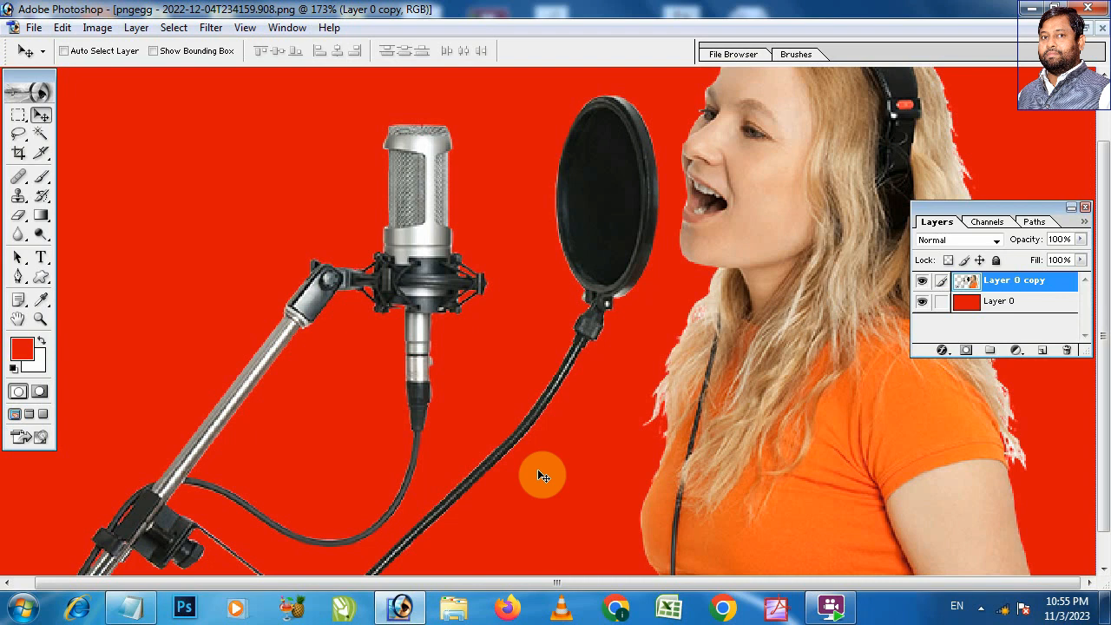
key(alt+i)
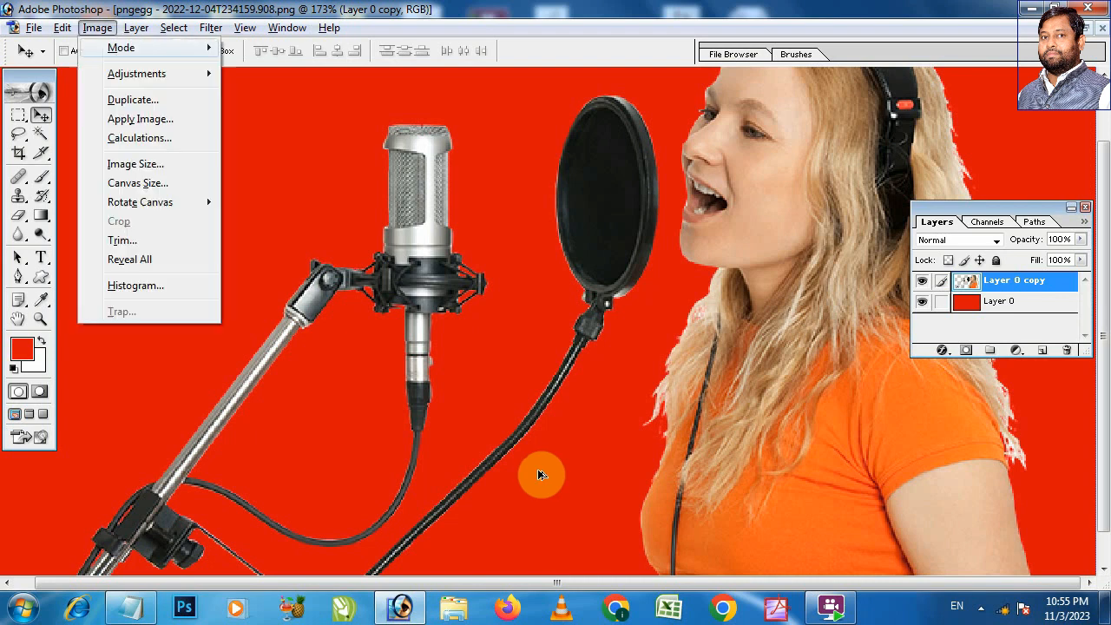
key(i)
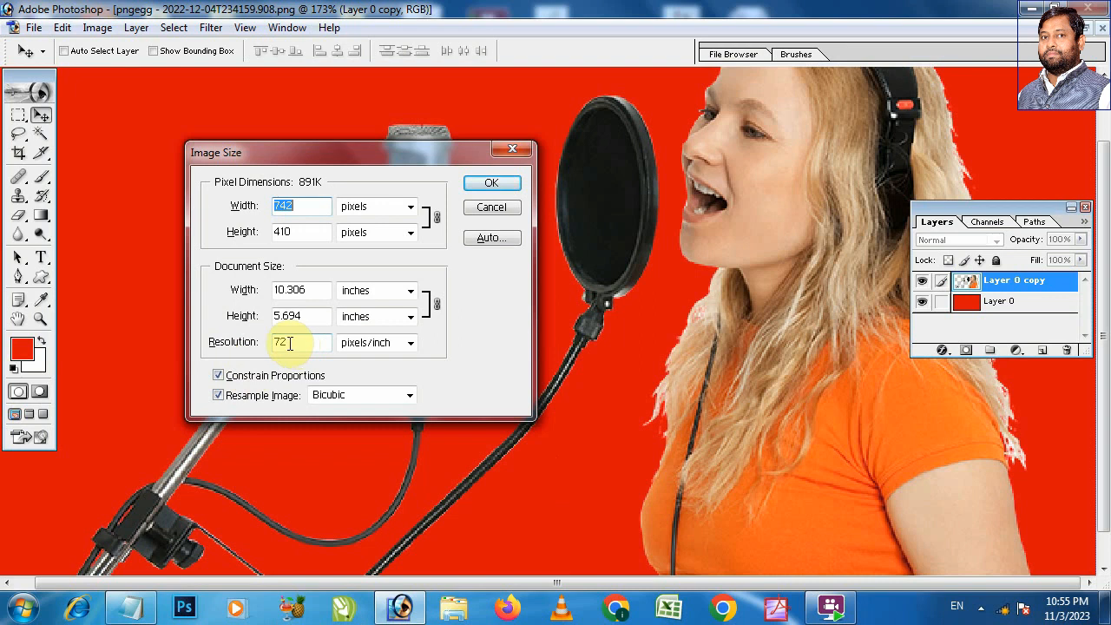
drag(291, 343, 241, 347)
text(200)
key(Return)
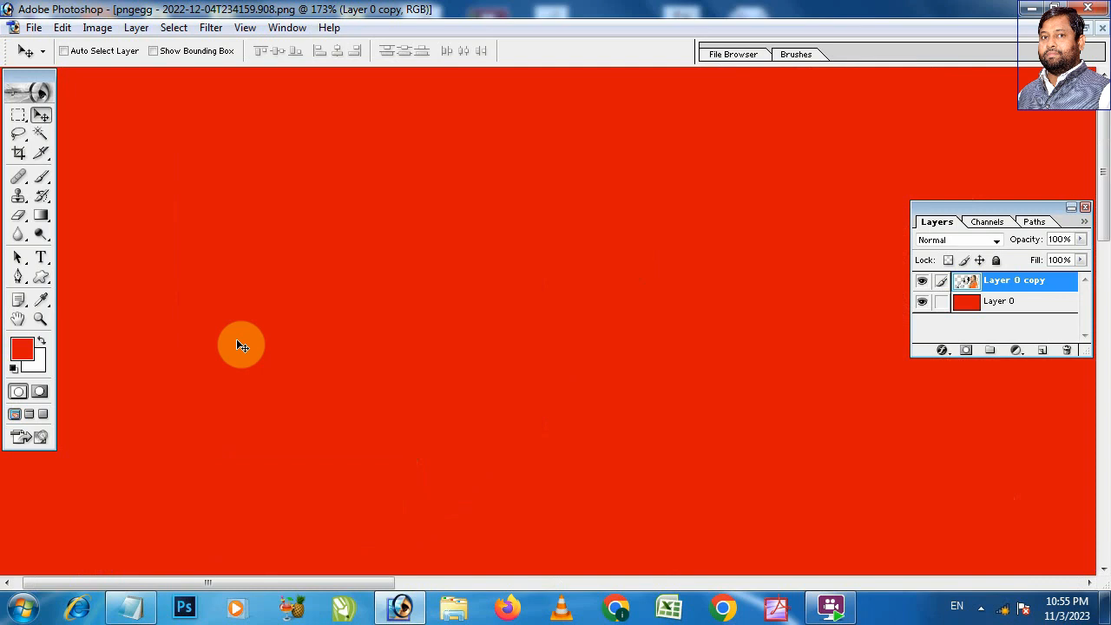
Step: Examine the cutout edges of the woman's hair, face, shirt and the pop filter in the resampled image
key(ctrl+minus)
key(ctrl+minus)
key(ctrl+minus)
key(ctrl+minus)
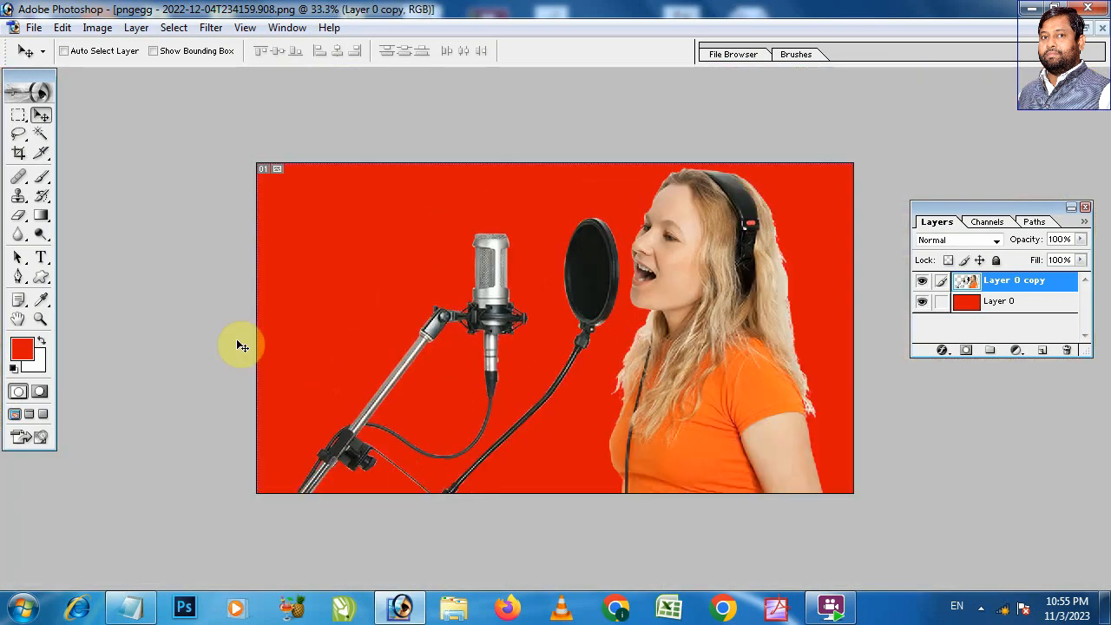
drag(757, 324, 856, 421)
drag(733, 216, 689, 292)
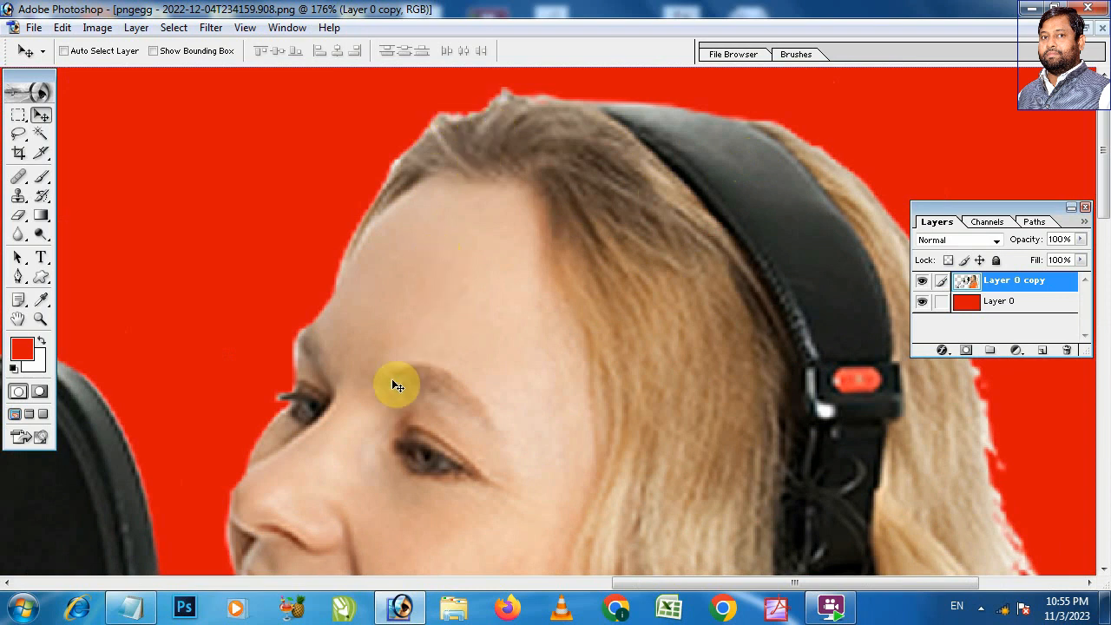
drag(261, 504, 359, 315)
drag(290, 429, 554, 49)
drag(351, 478, 78, 345)
drag(781, 208, 55, 368)
drag(606, 195, 217, 391)
key(ctrl+alt+0)
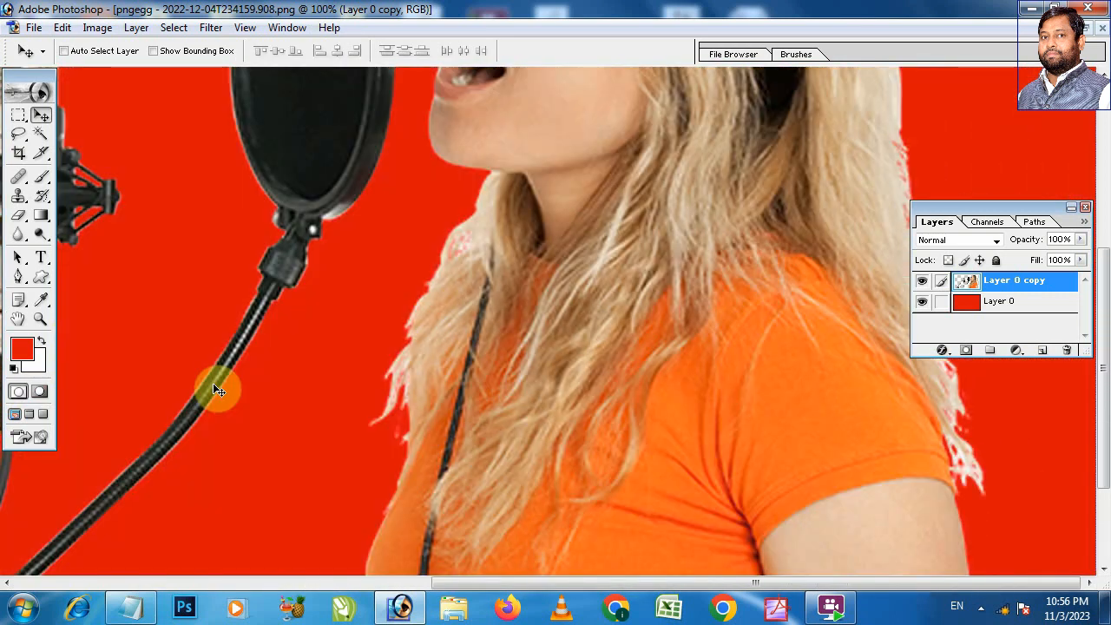
key(ctrl+minus)
key(ctrl+minus)
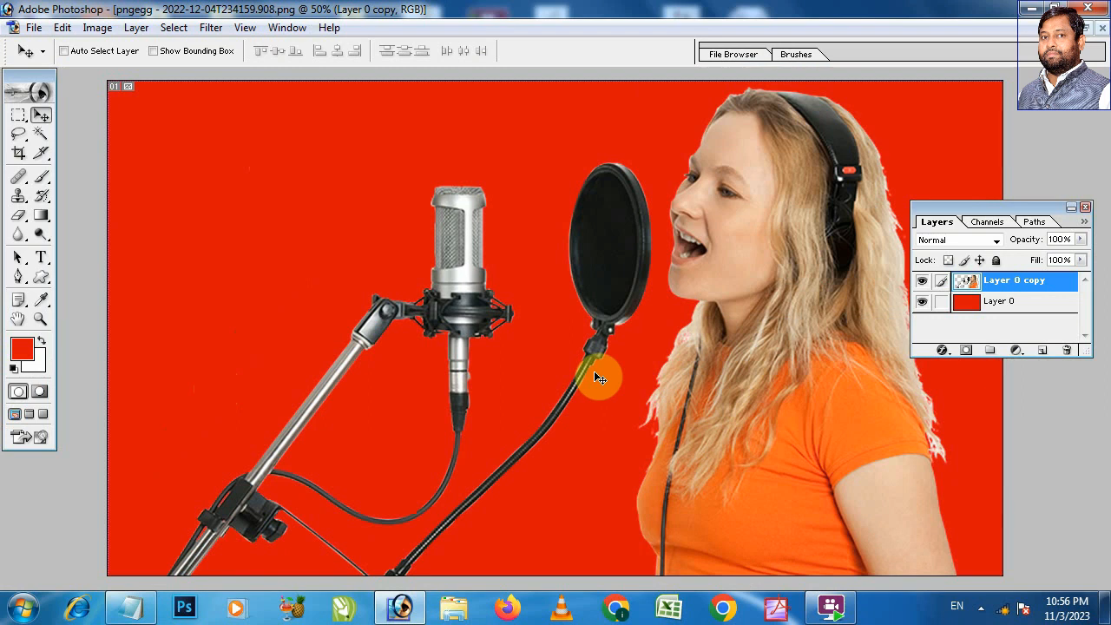
Step: Load the outline of Layer 0 copy as a selection and contract it by 3 pixels
ctrl+click(969, 287)
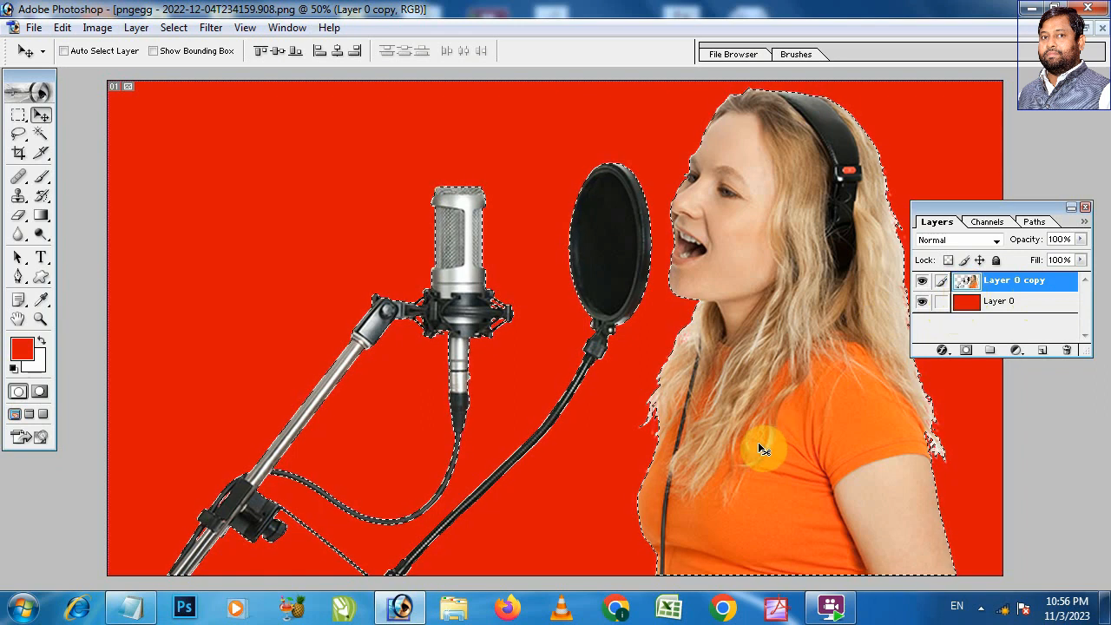
click(174, 29)
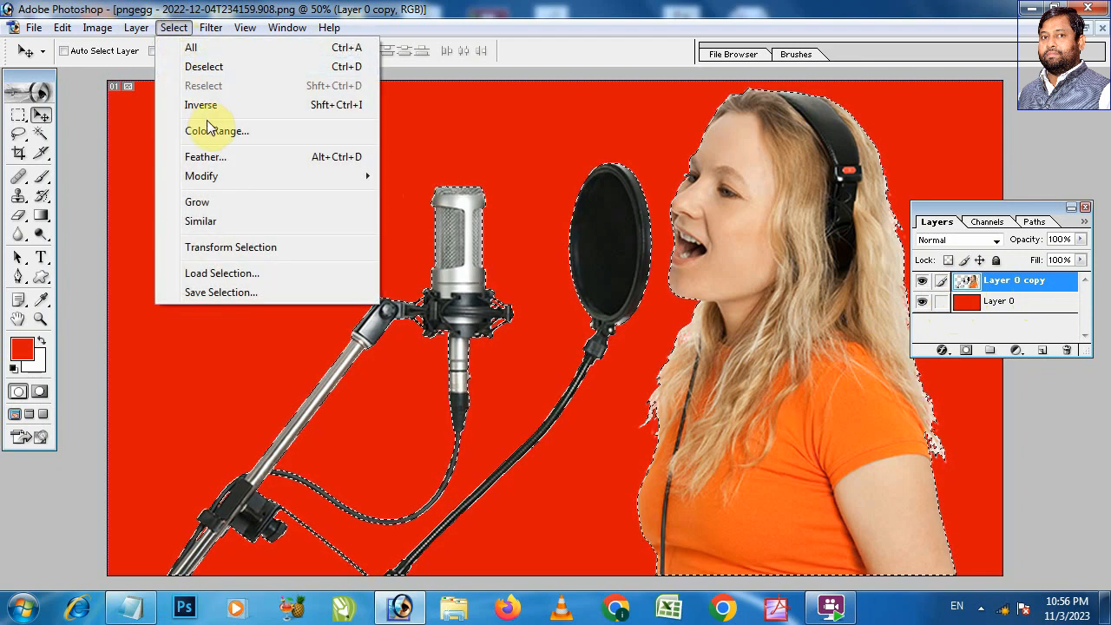
mouse_move(213, 176)
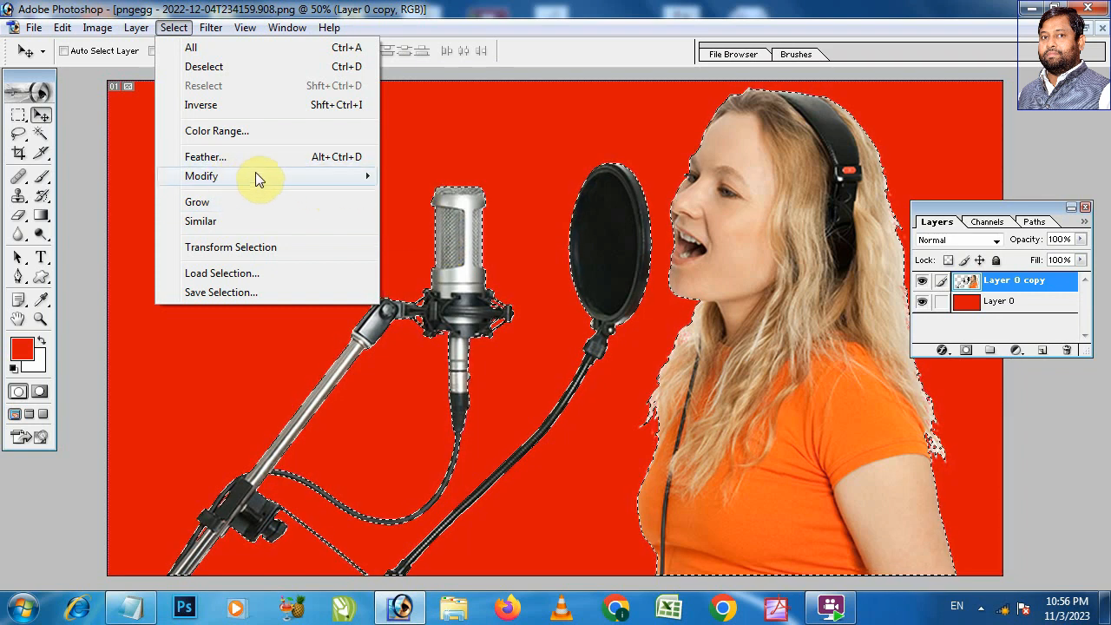
mouse_move(255, 175)
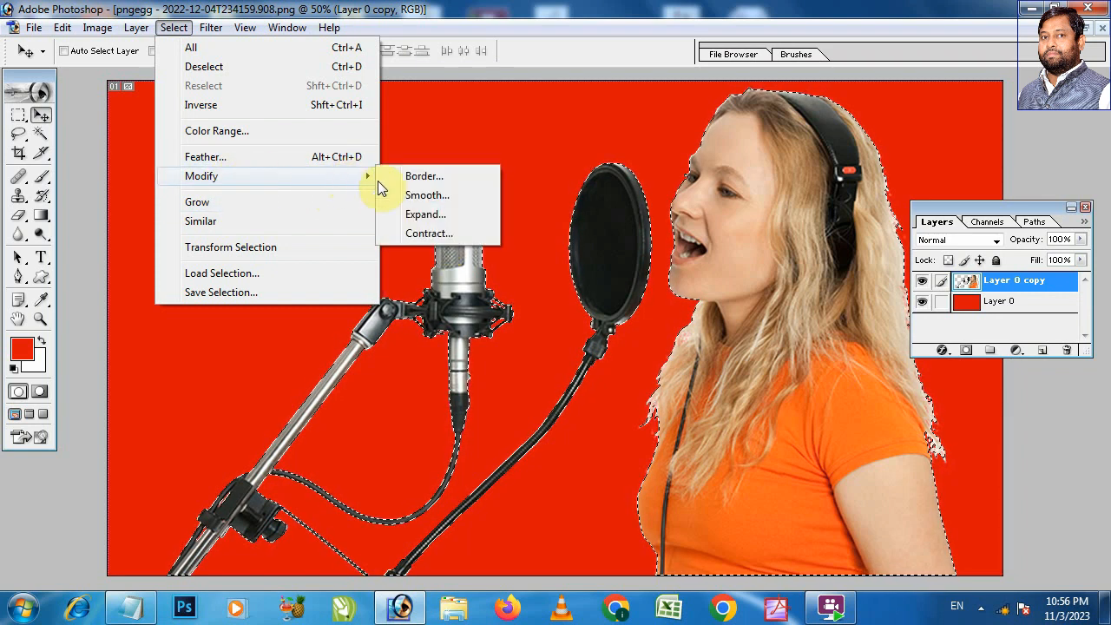
click(453, 233)
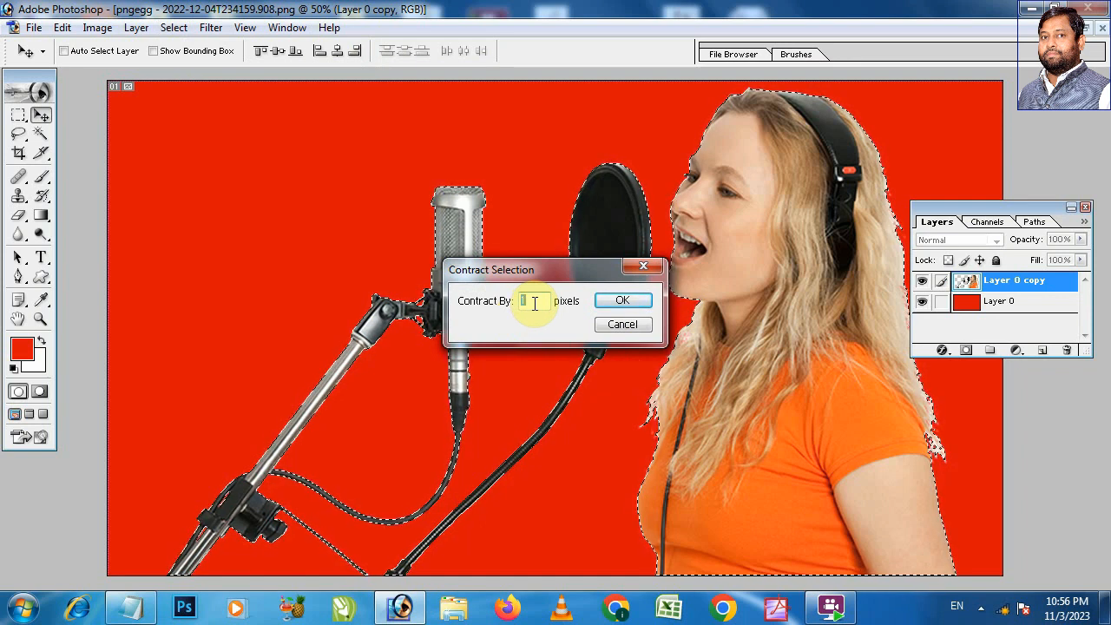
text(3)
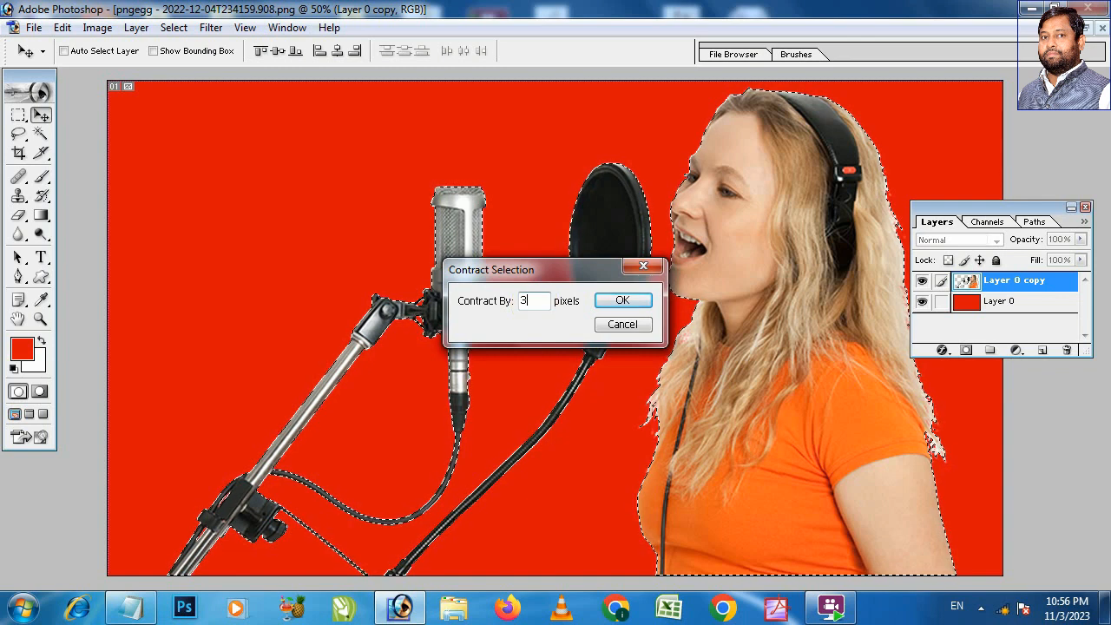
click(627, 301)
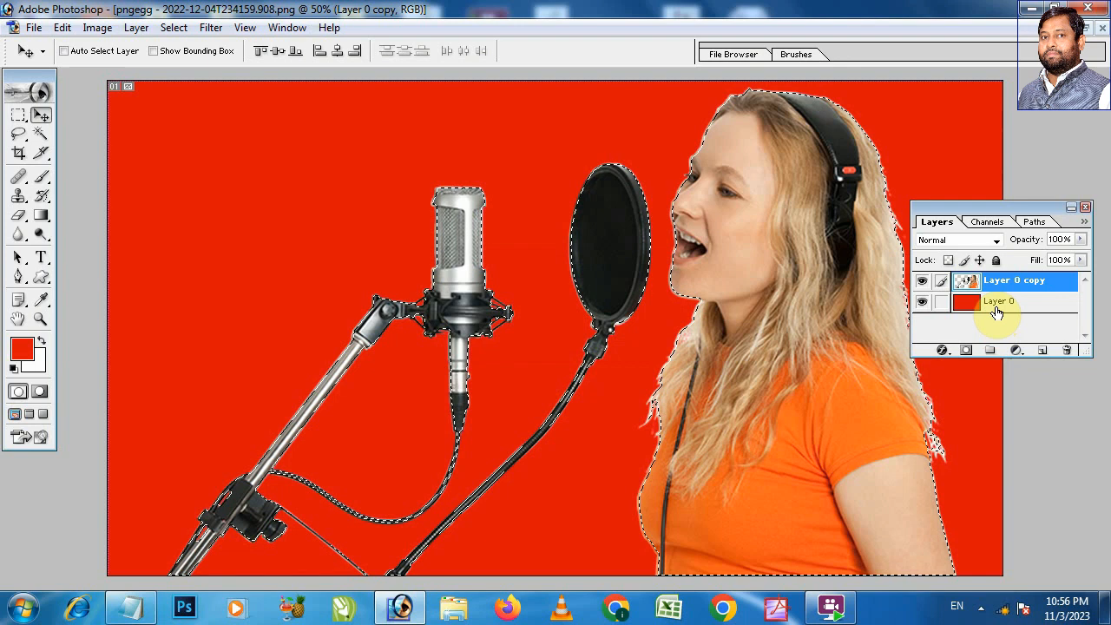
Step: Check the selection border around the top of the microphone and contract the selection by another 2 pixels
key(ctrl+space)
drag(359, 174, 583, 325)
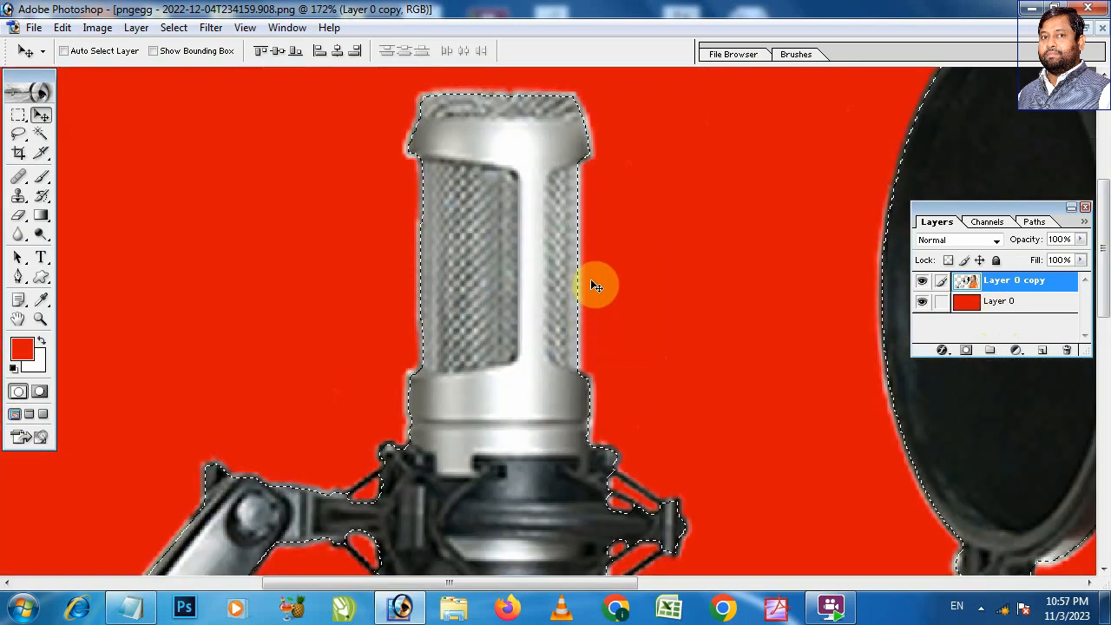
drag(663, 166, 633, 339)
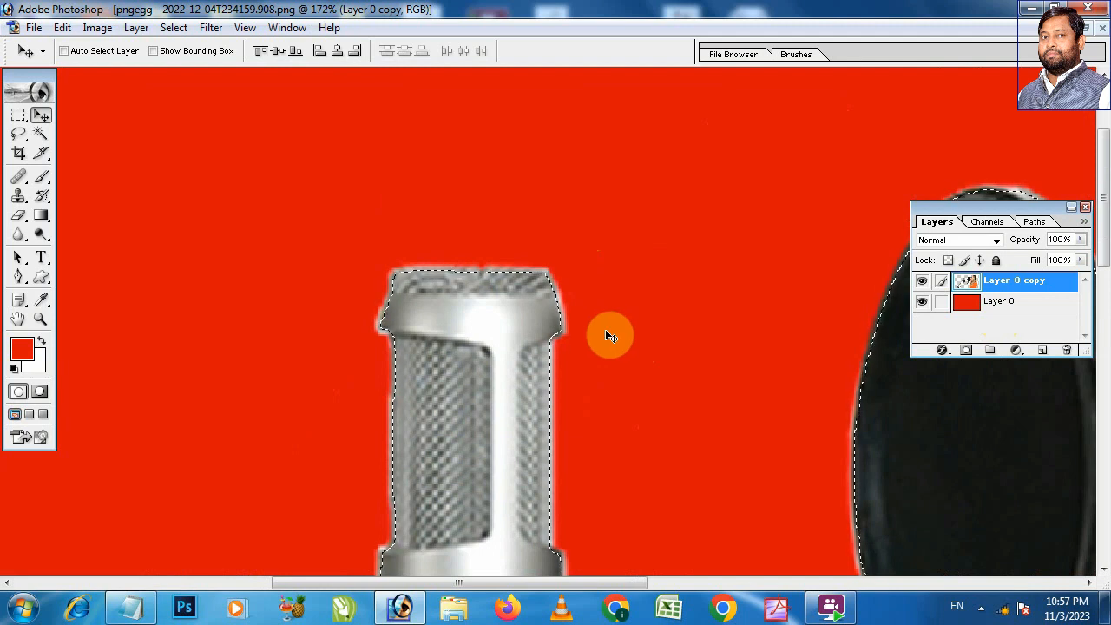
drag(316, 224, 524, 406)
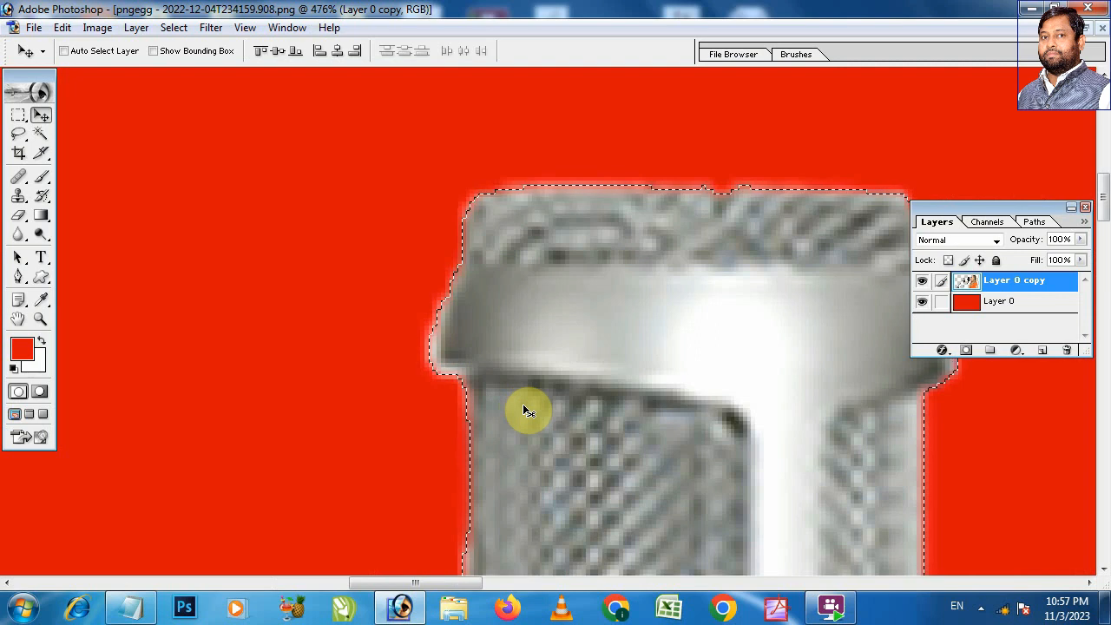
drag(609, 358, 338, 215)
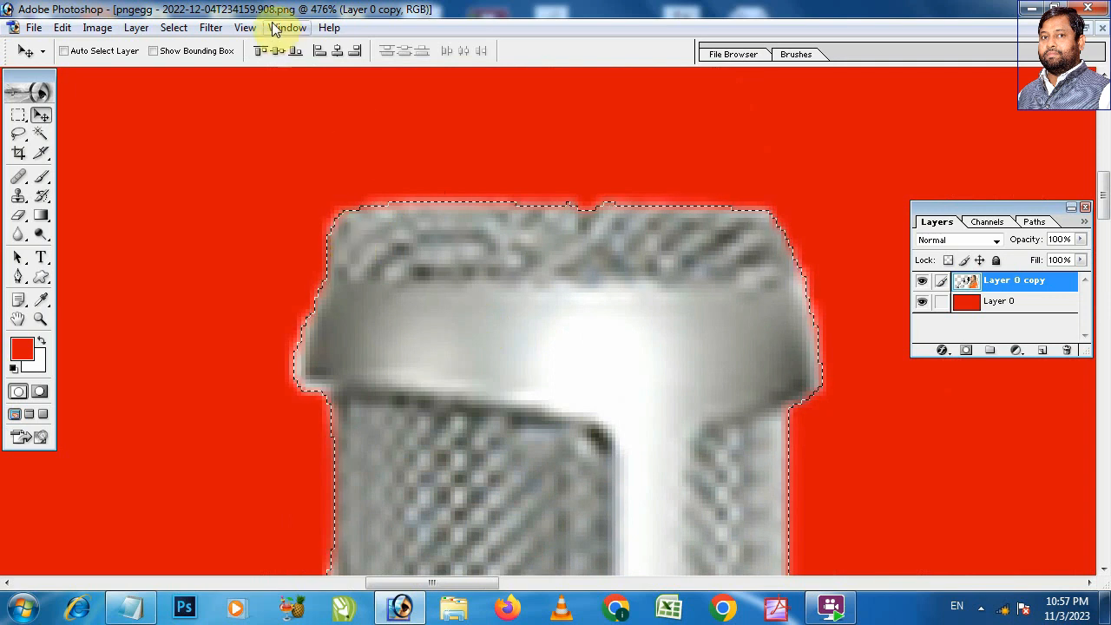
click(173, 28)
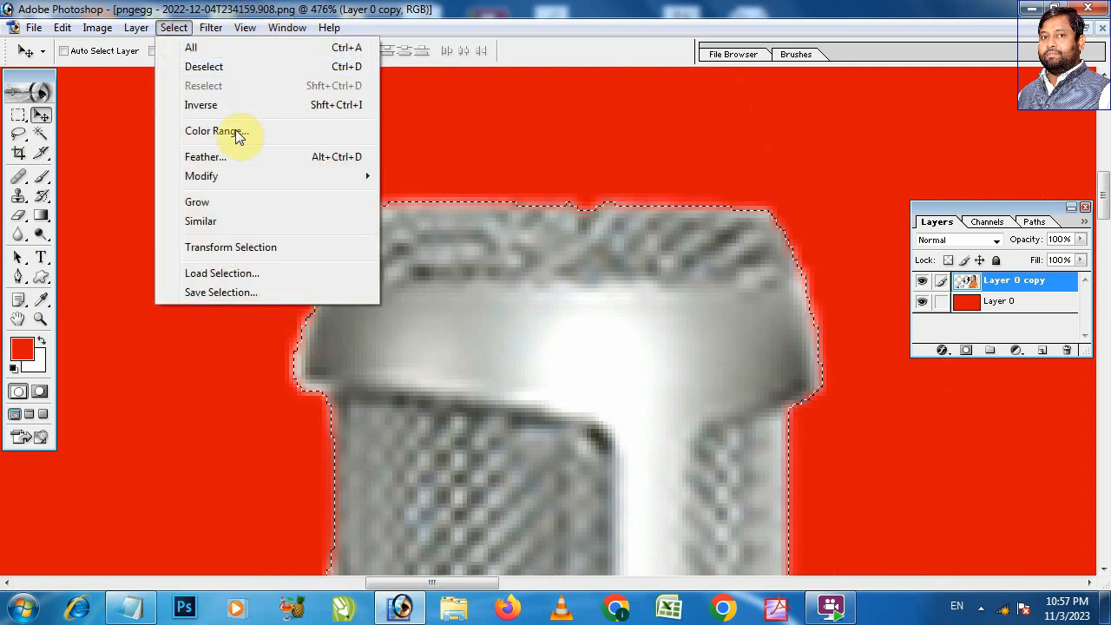
mouse_move(209, 178)
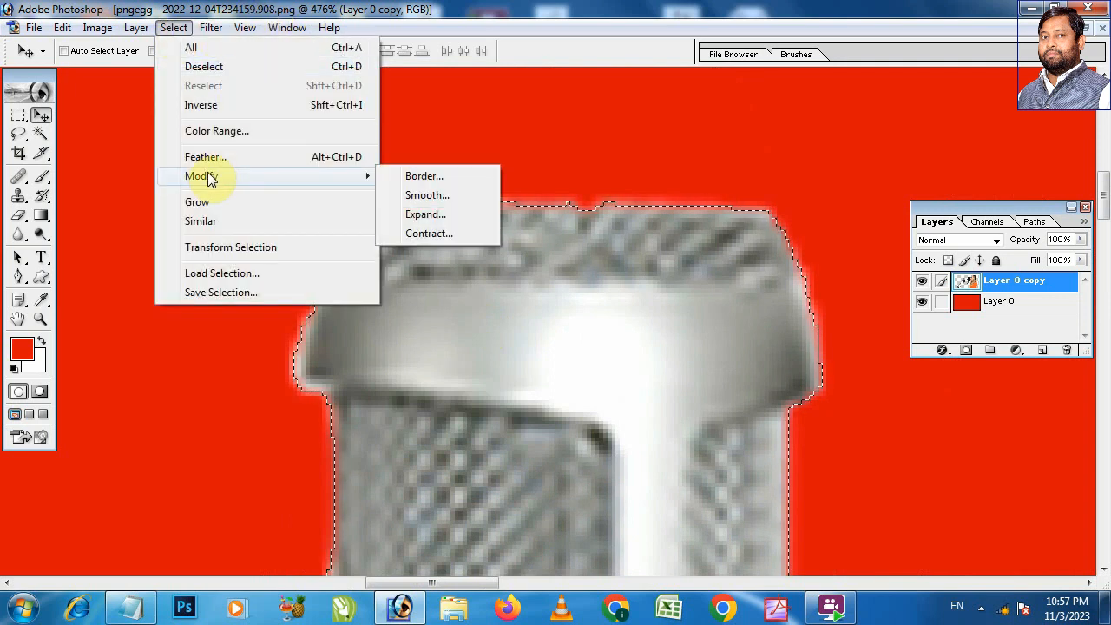
click(439, 233)
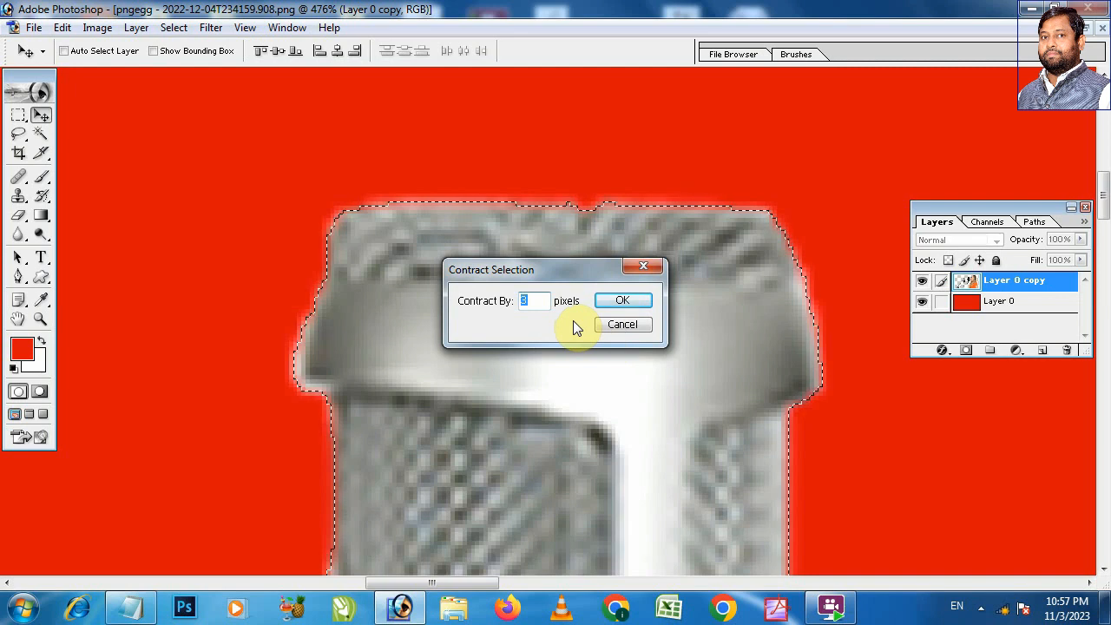
text(2)
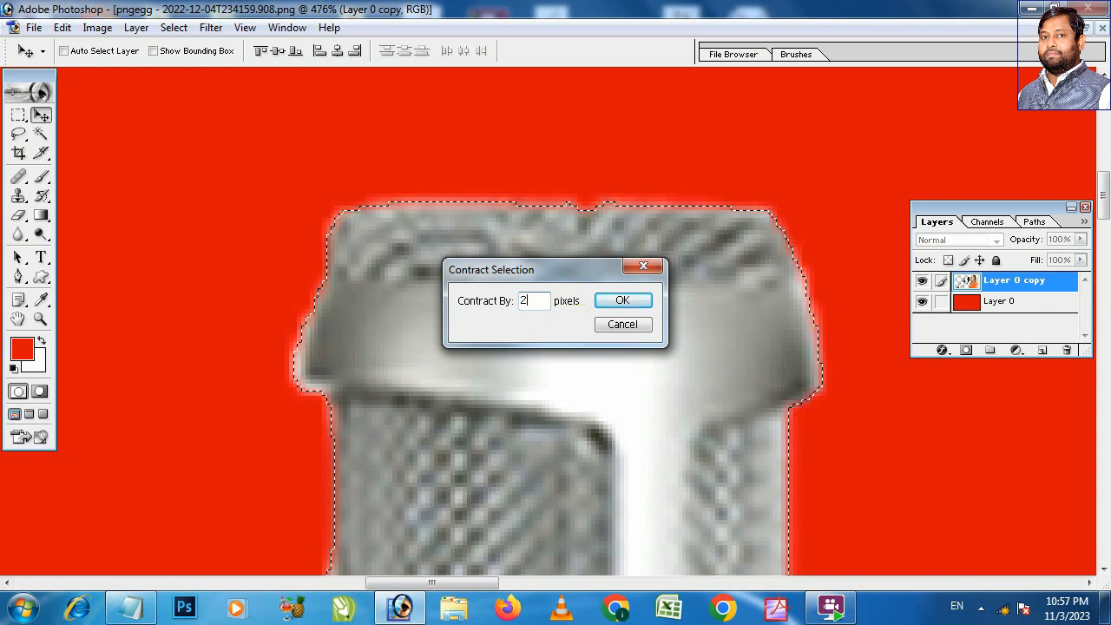
click(621, 301)
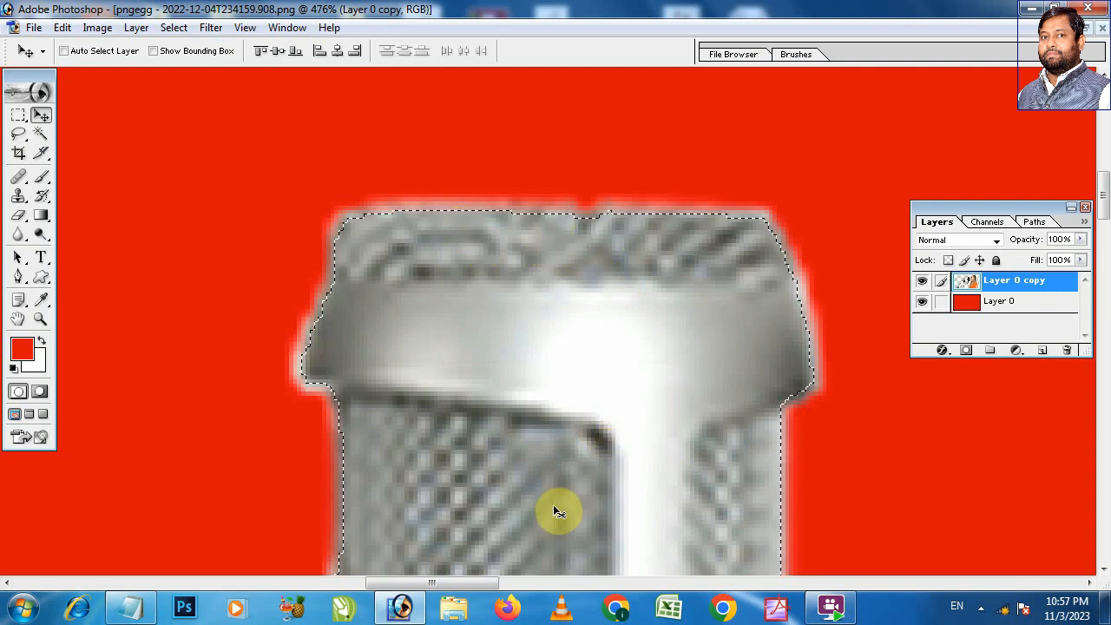
Step: Feather the contracted selection around the microphone and woman with a radius of 2 pixels
key(ctrl+minus)
key(ctrl+minus)
key(ctrl+minus)
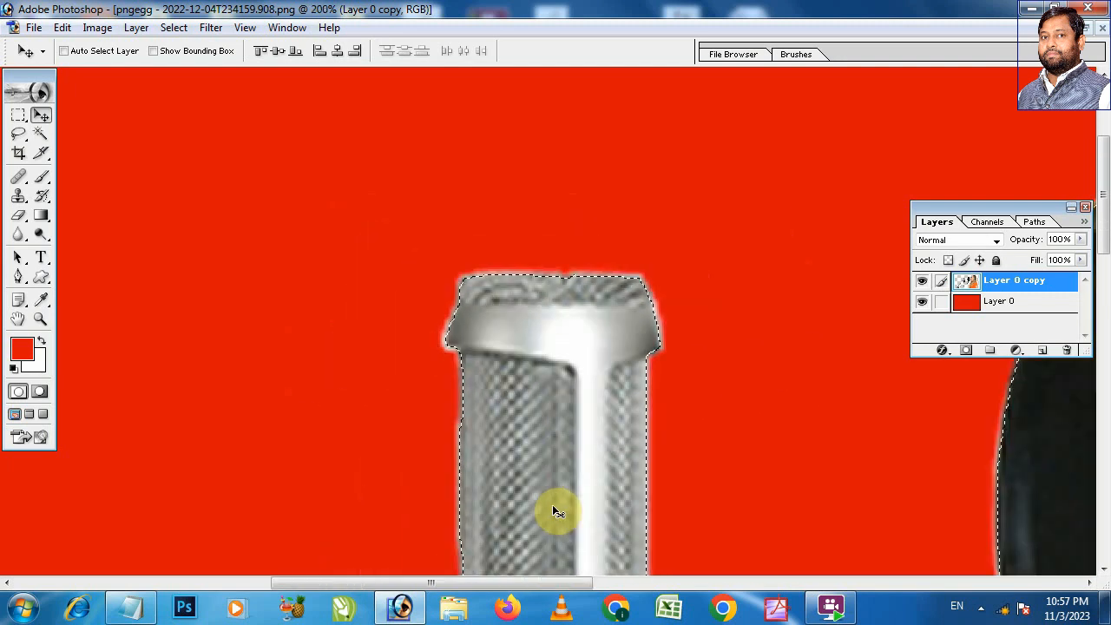
key(ctrl+minus)
key(ctrl+minus)
drag(359, 168, 607, 347)
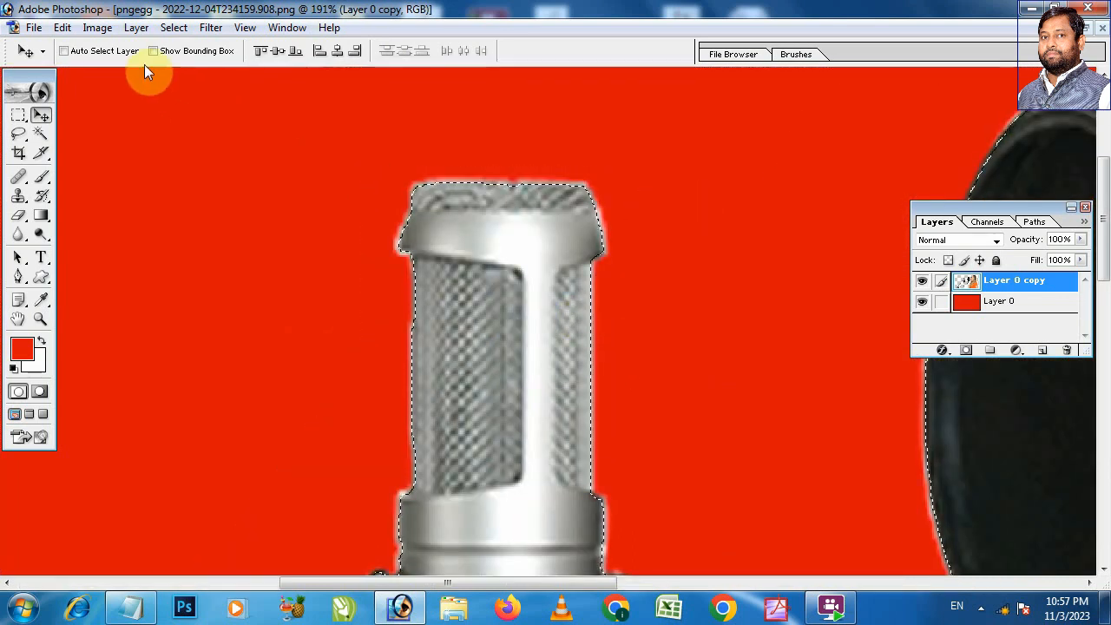
click(97, 28)
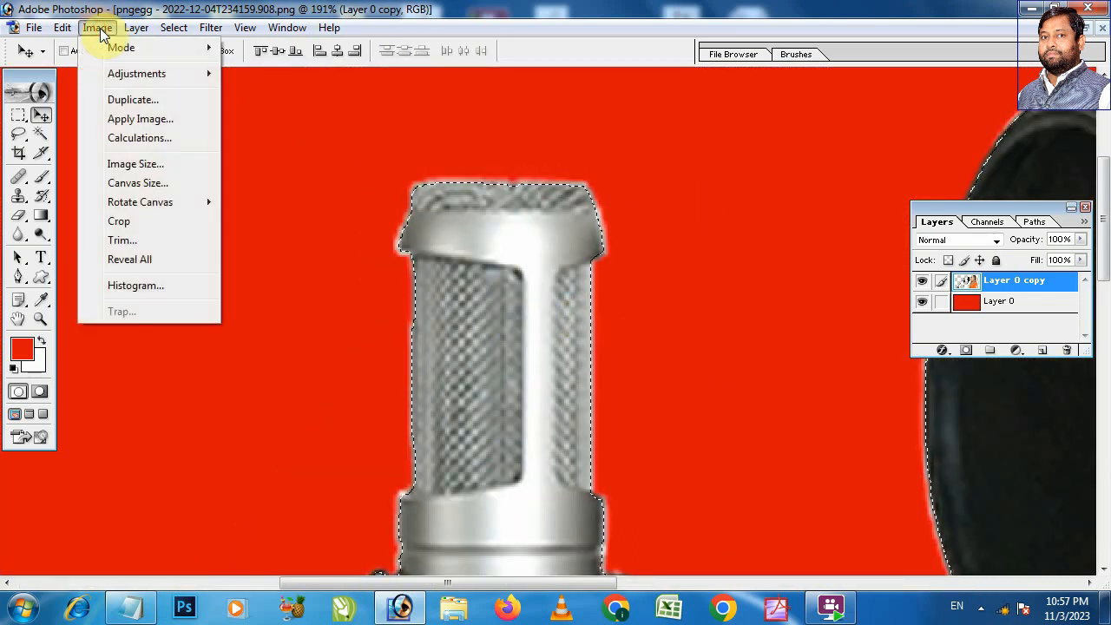
mouse_move(176, 30)
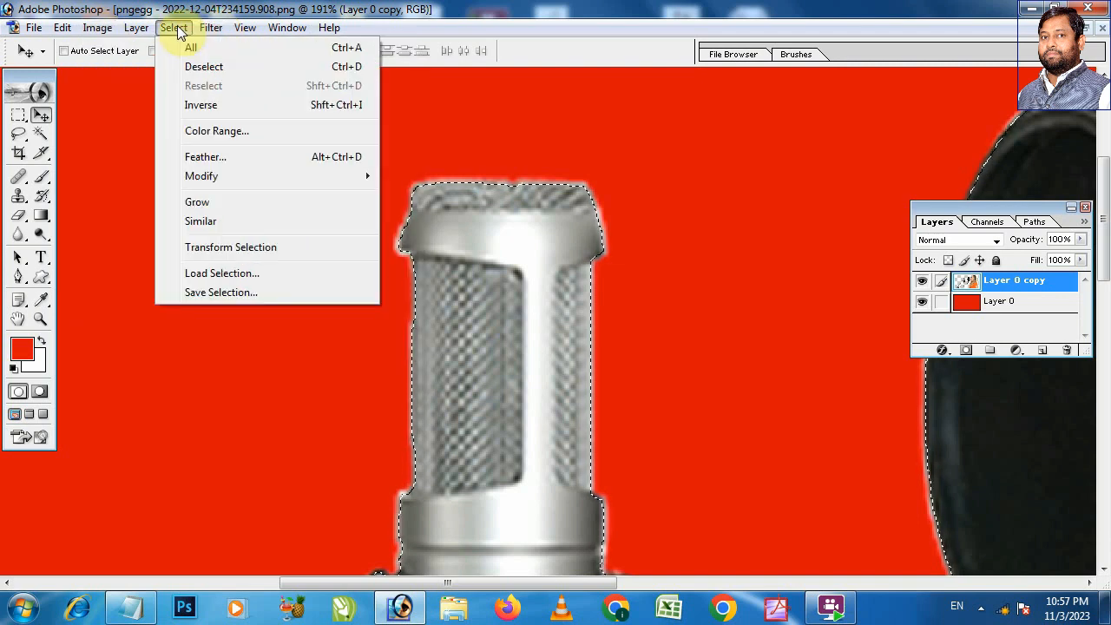
click(207, 165)
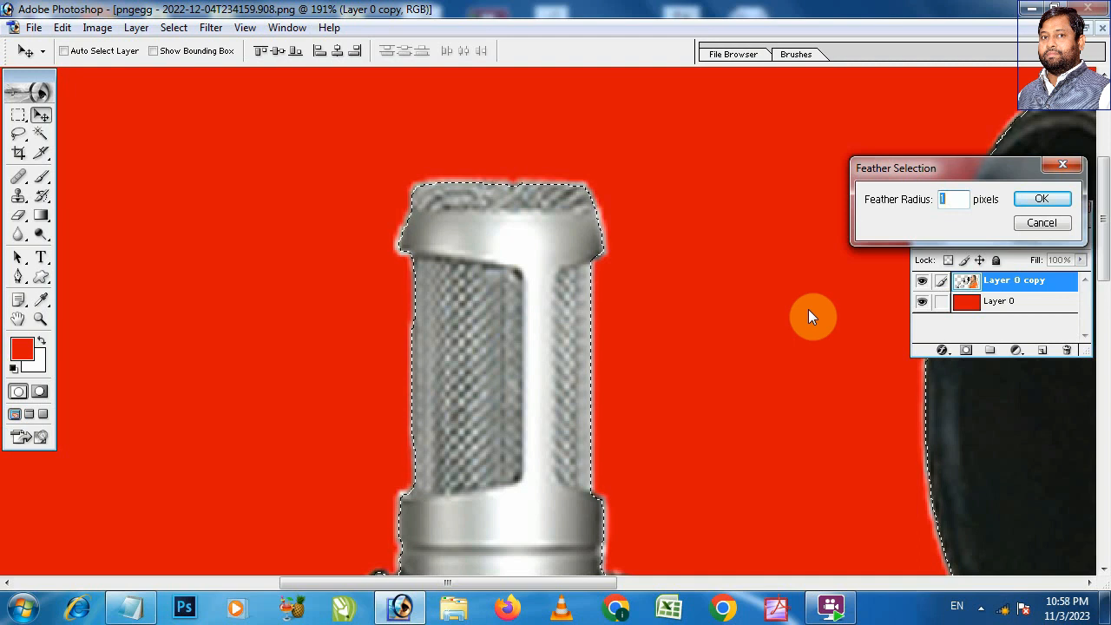
text(2)
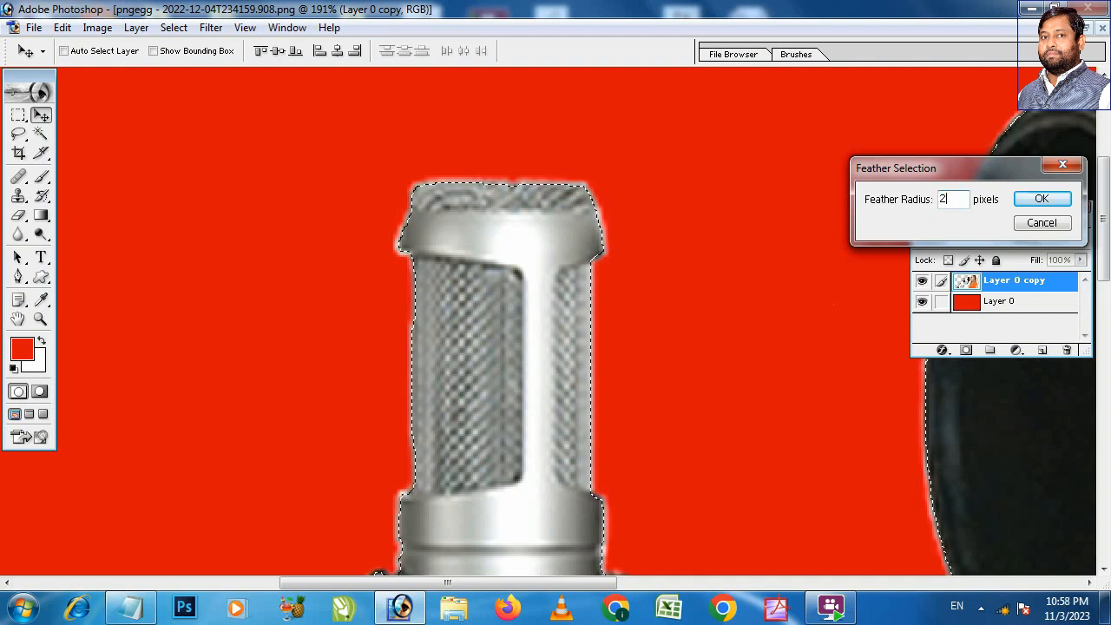
click(1030, 203)
Step: Copy the feathered selection from Layer 0 copy to a new layer and hide Layer 0 copy
key(ctrl+minus)
key(ctrl+minus)
key(ctrl+minus)
key(ctrl+minus)
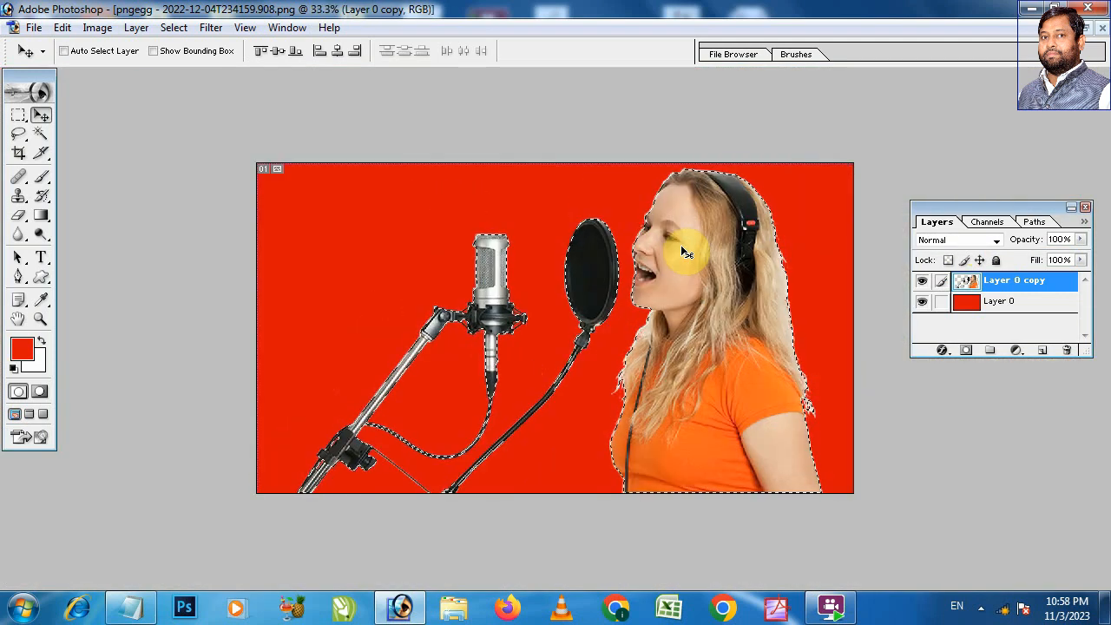
key(ctrl+j)
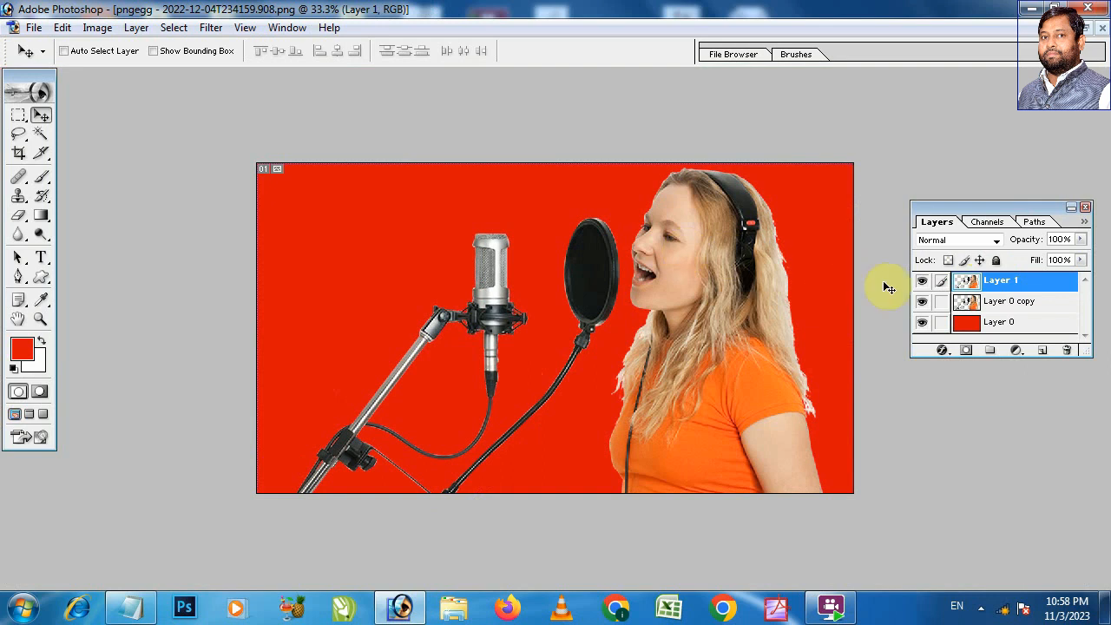
click(922, 306)
Step: Compare the softened edges of the face, hair and pop filter with the original cutout by toggling Layer 0 copy's visibility
key(ctrl+space)
drag(720, 217, 857, 385)
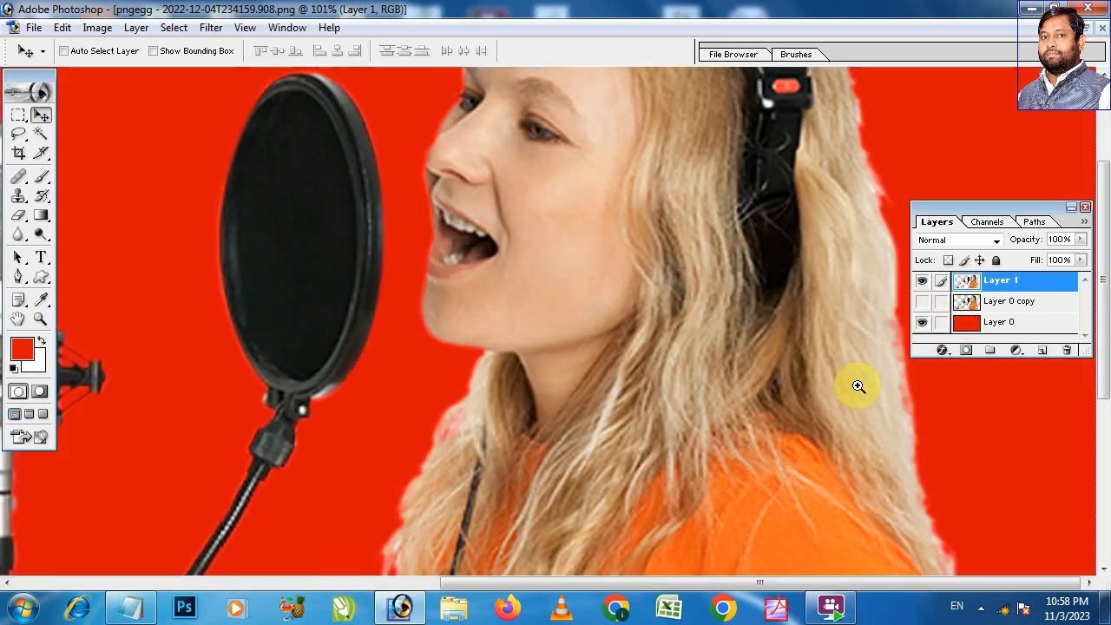
click(922, 304)
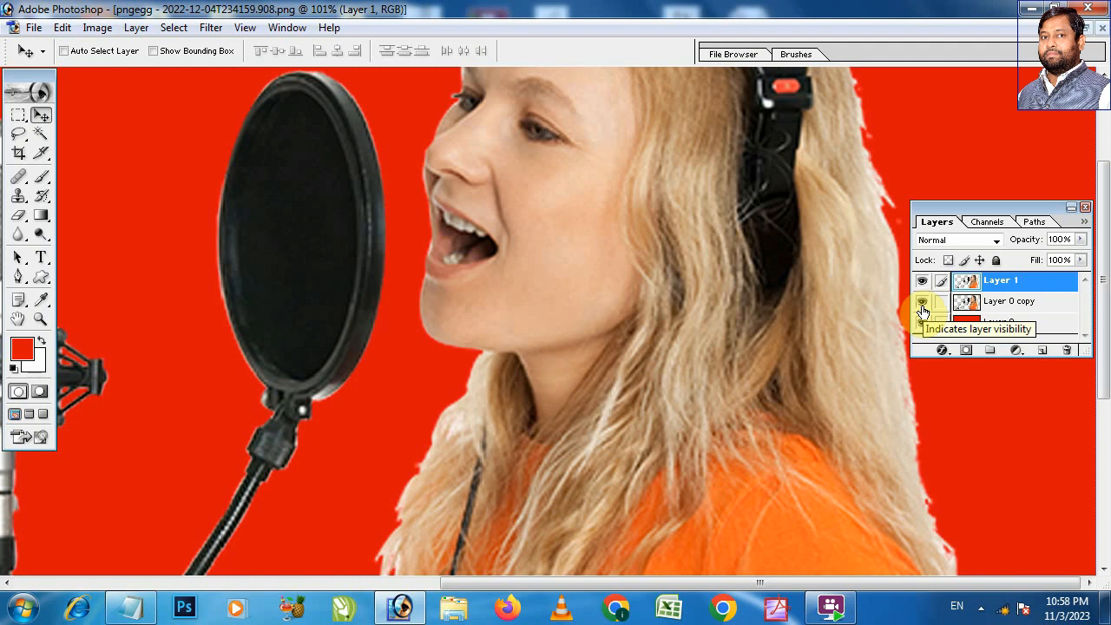
click(923, 304)
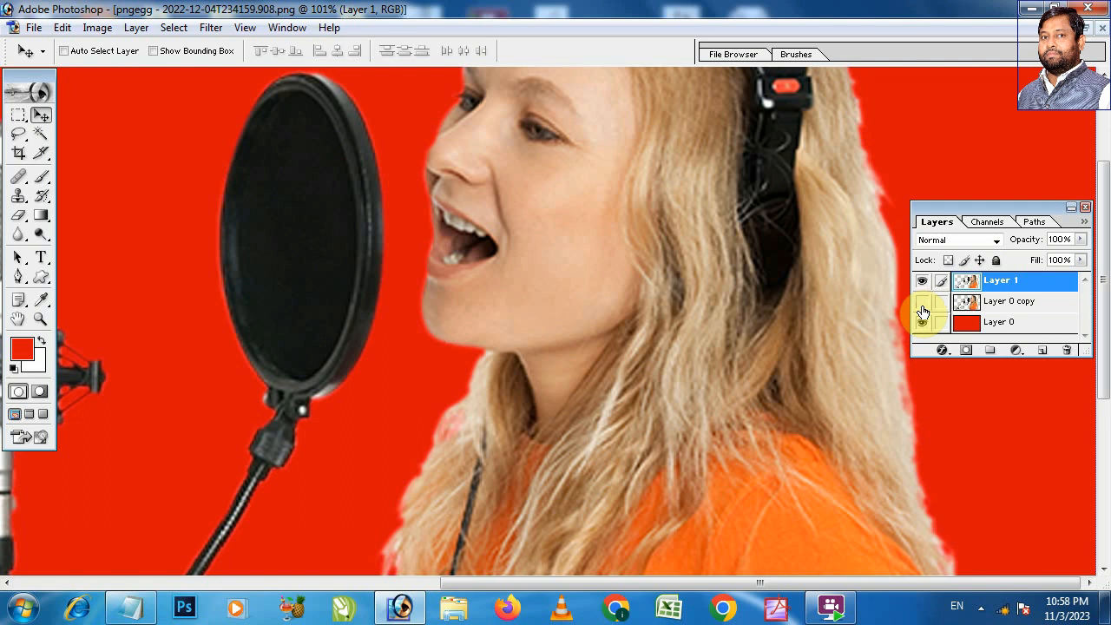
click(918, 302)
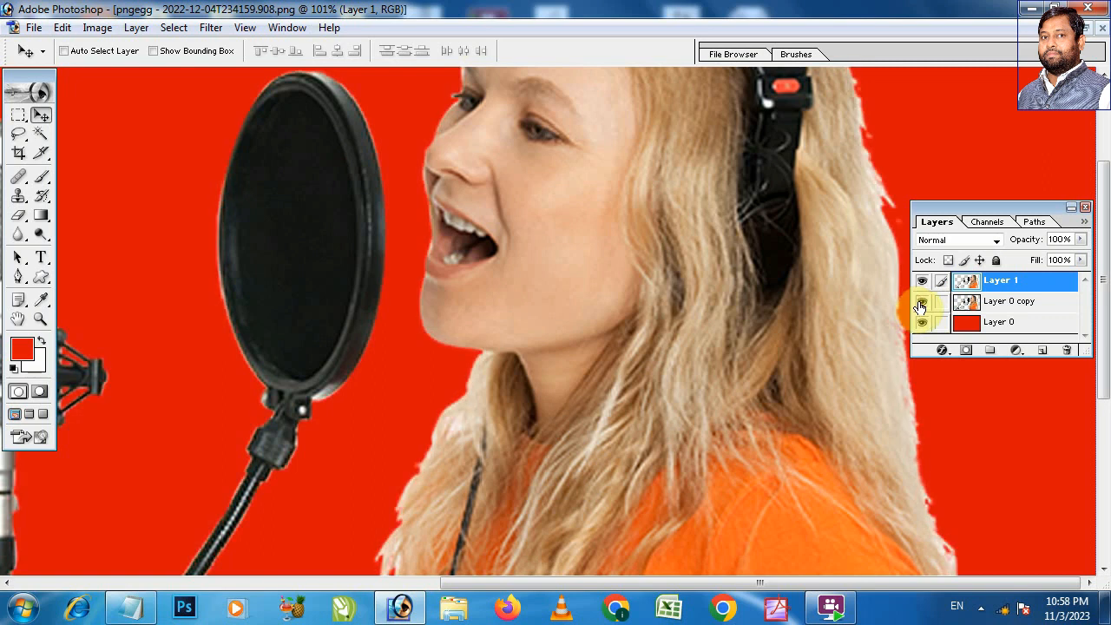
click(920, 304)
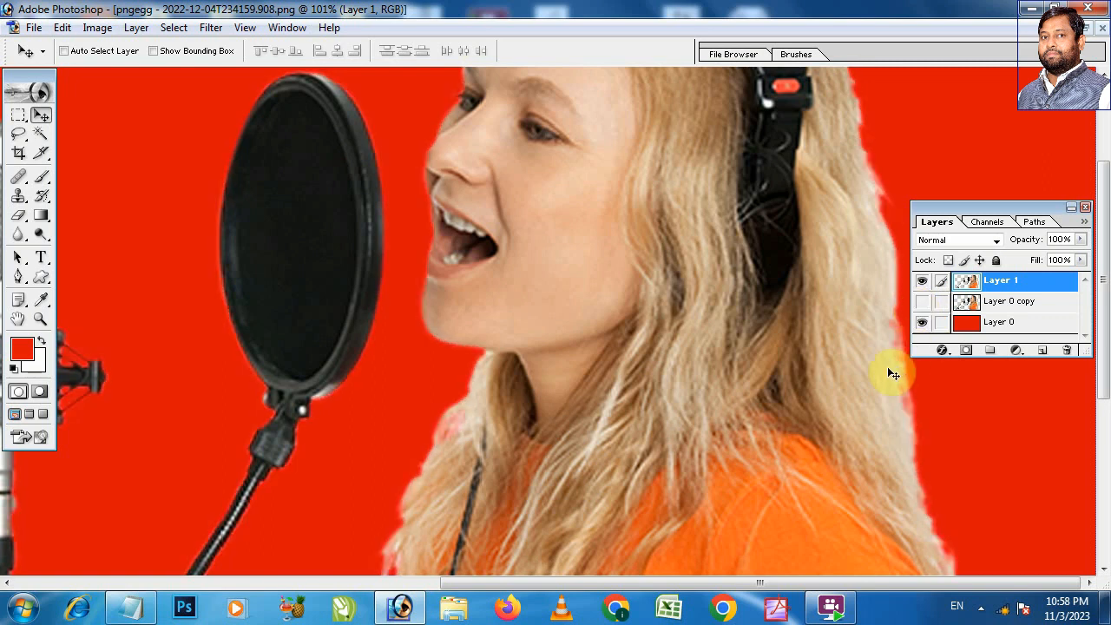
key(ctrl+minus)
key(ctrl+minus)
key(ctrl+minus)
key(ctrl+minus)
key(m)
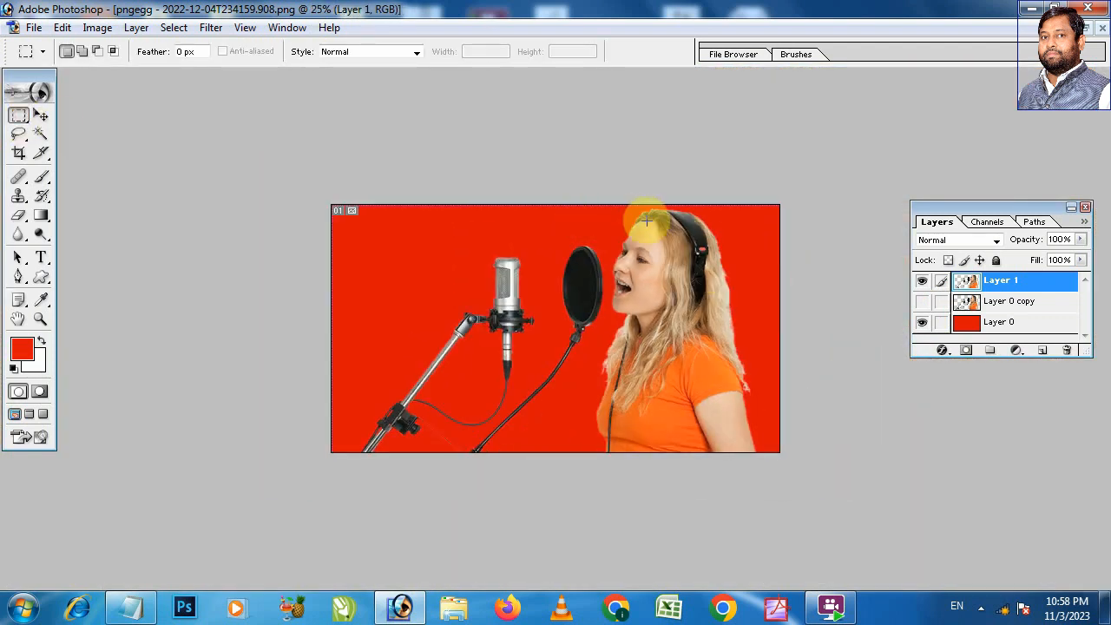
drag(598, 206, 742, 366)
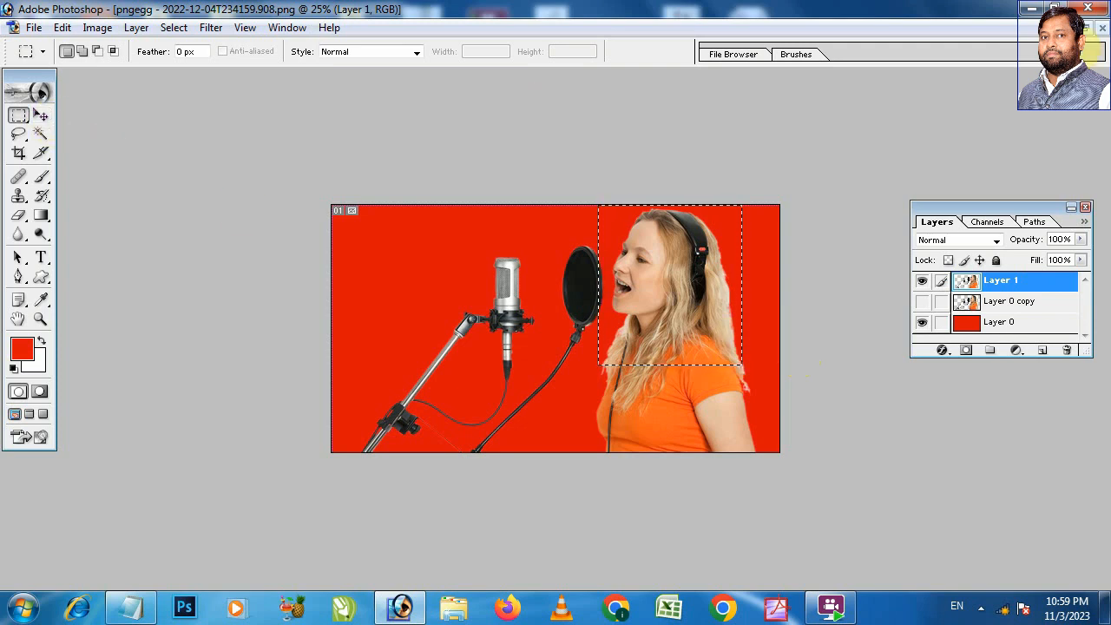
Step: Float the image window, clear the rectangular selection and duplicate the image with its layers under the suggested copy name
click(1086, 29)
key(ctrl+d)
right_click(494, 93)
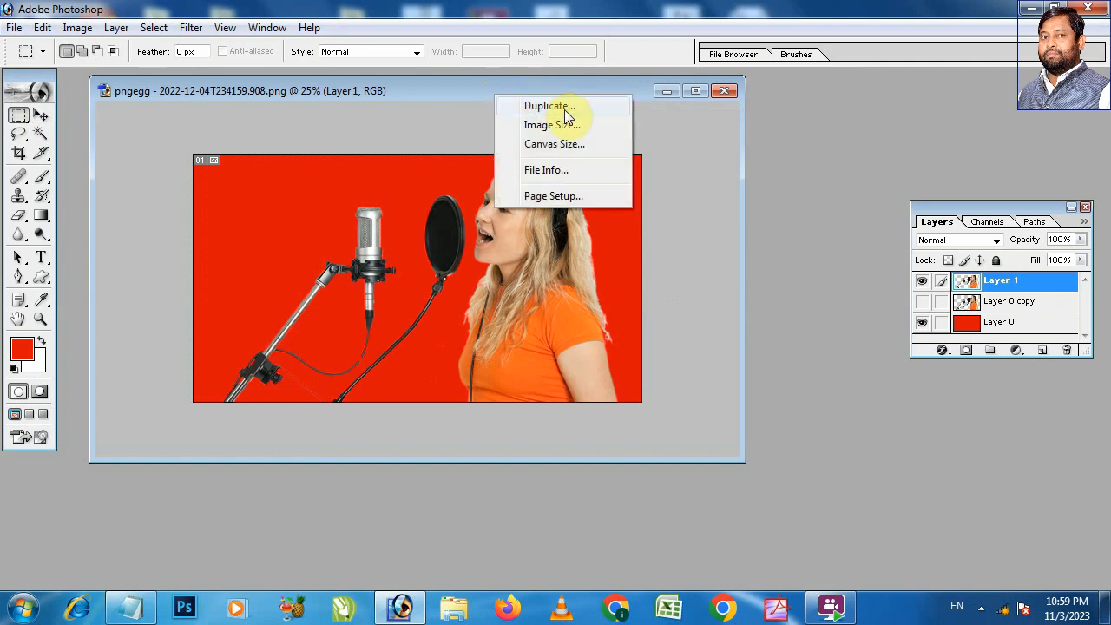
click(564, 109)
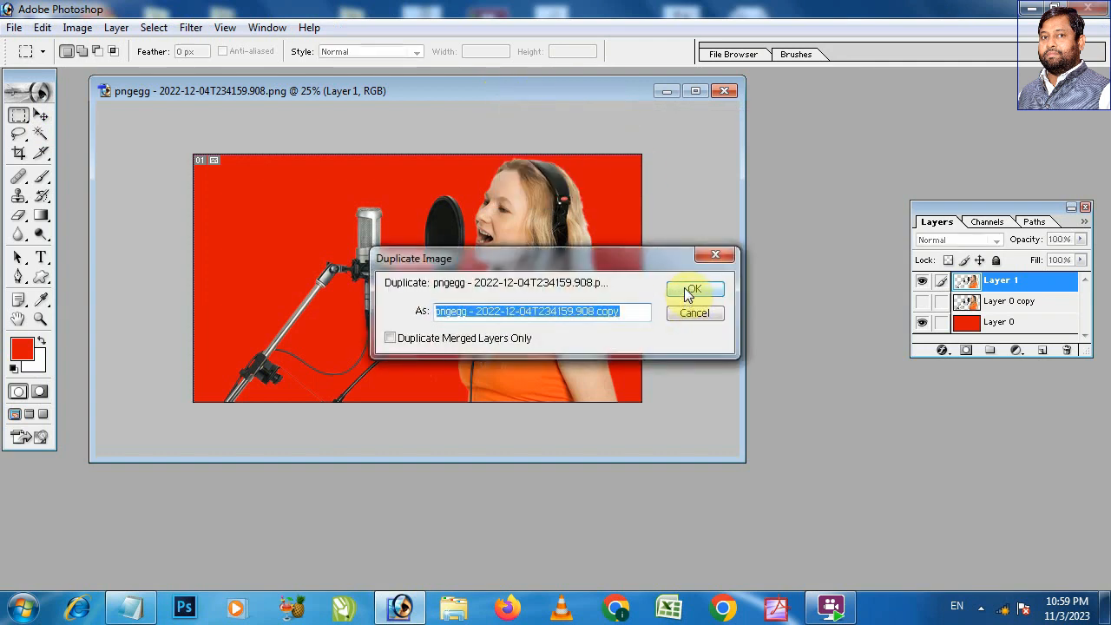
click(687, 292)
drag(538, 92, 695, 255)
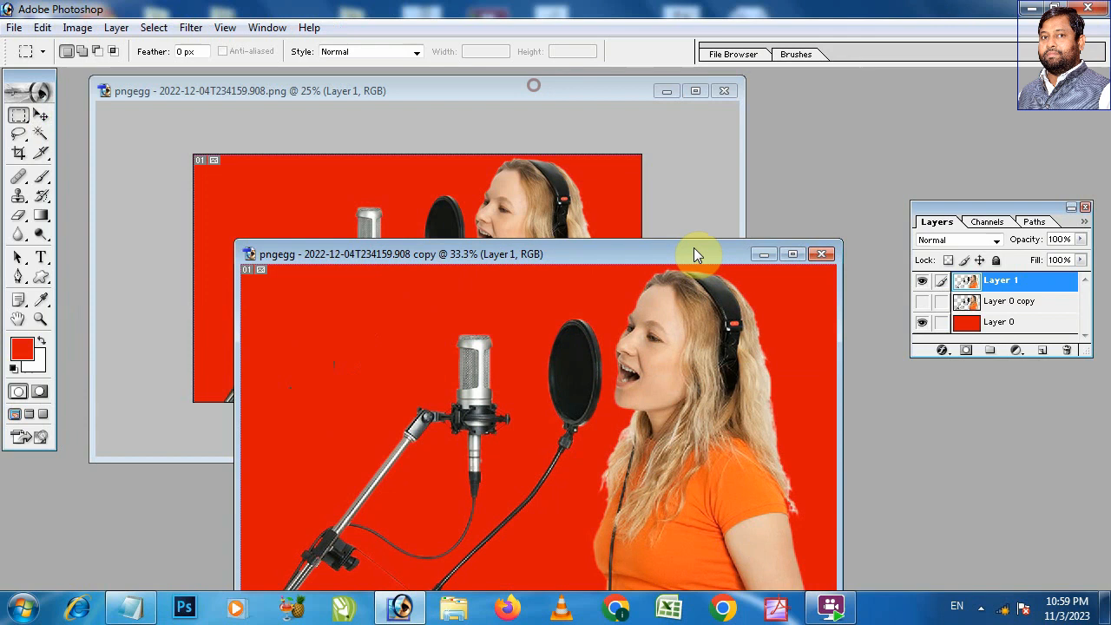
Step: Minimize the original image's window and move the duplicate's window into clear view on the workspace
click(555, 87)
click(665, 91)
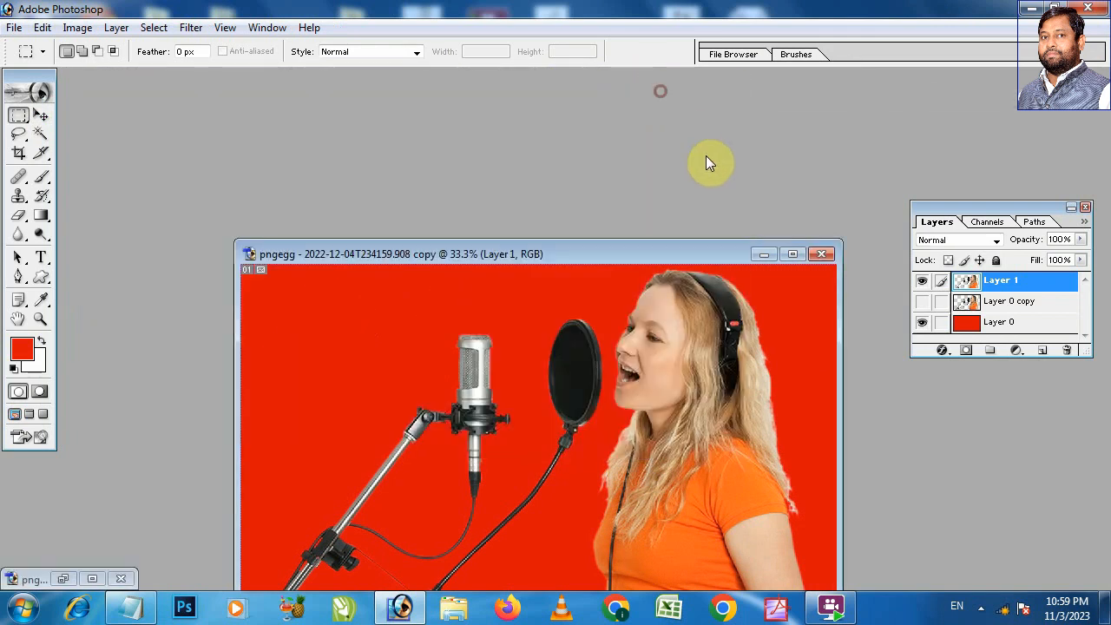
drag(652, 257, 458, 139)
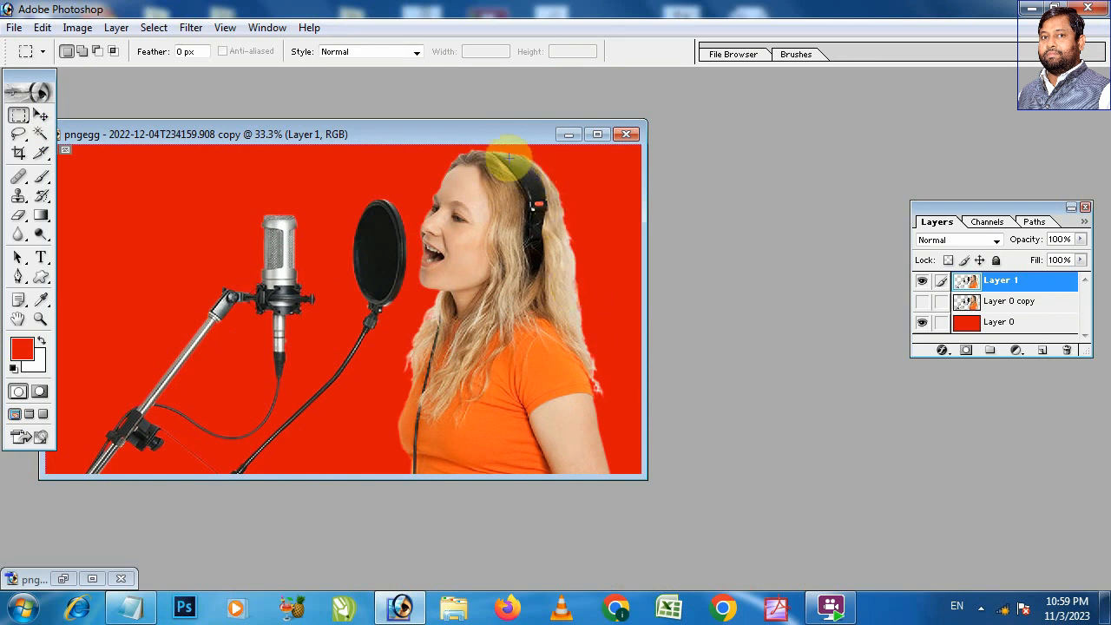
drag(499, 130, 541, 136)
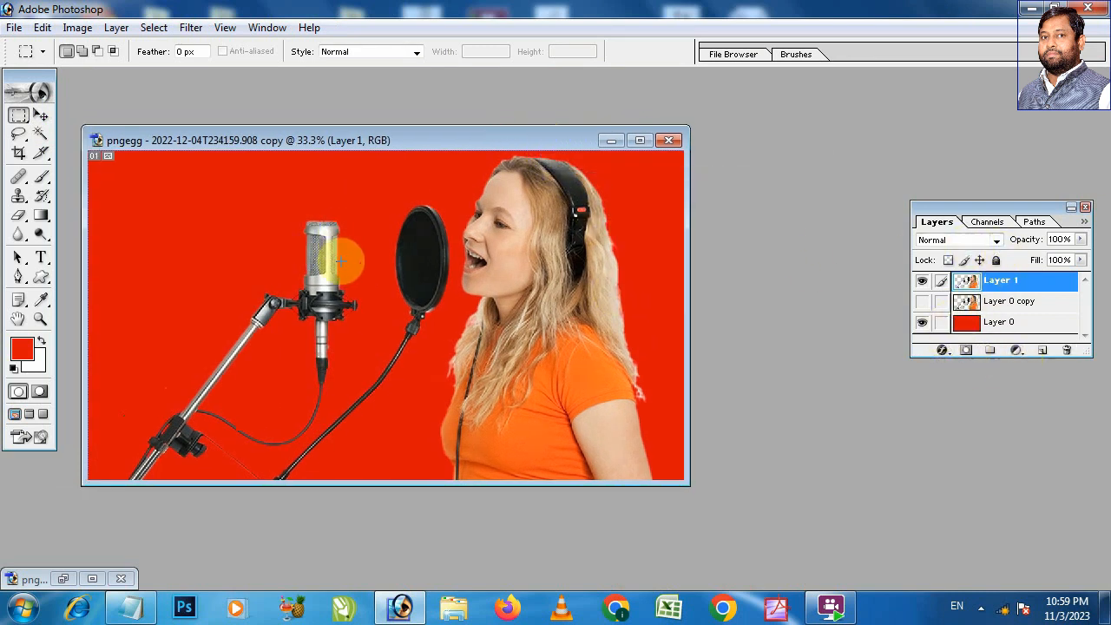
Step: Merge the visible layers and copy a rectangular area around the woman's head and hair
key(ctrl+shift+e)
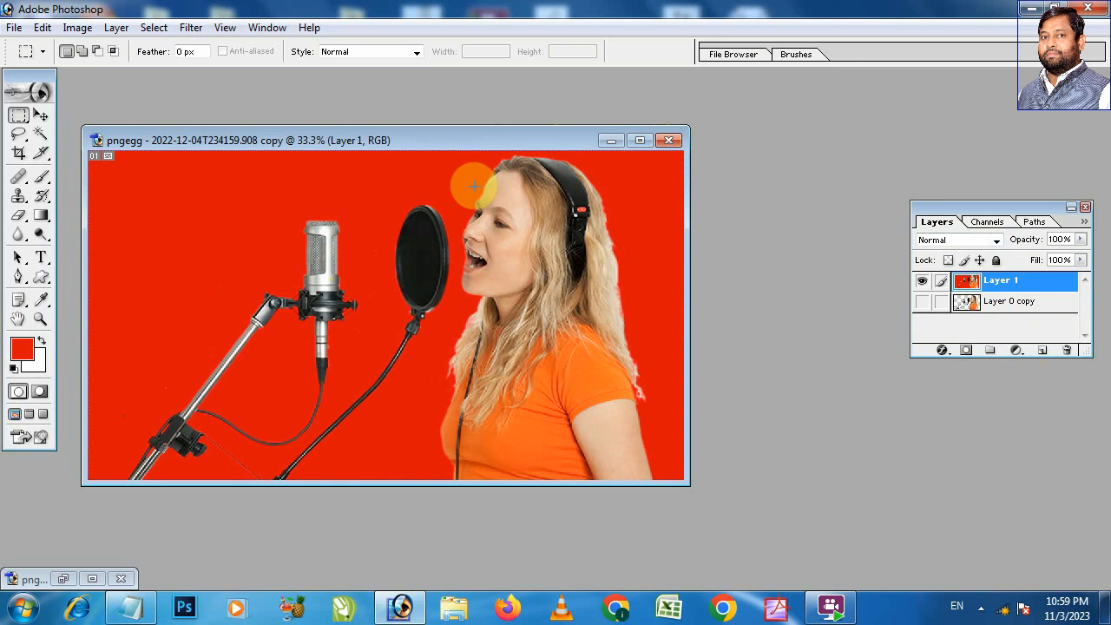
drag(446, 144, 650, 388)
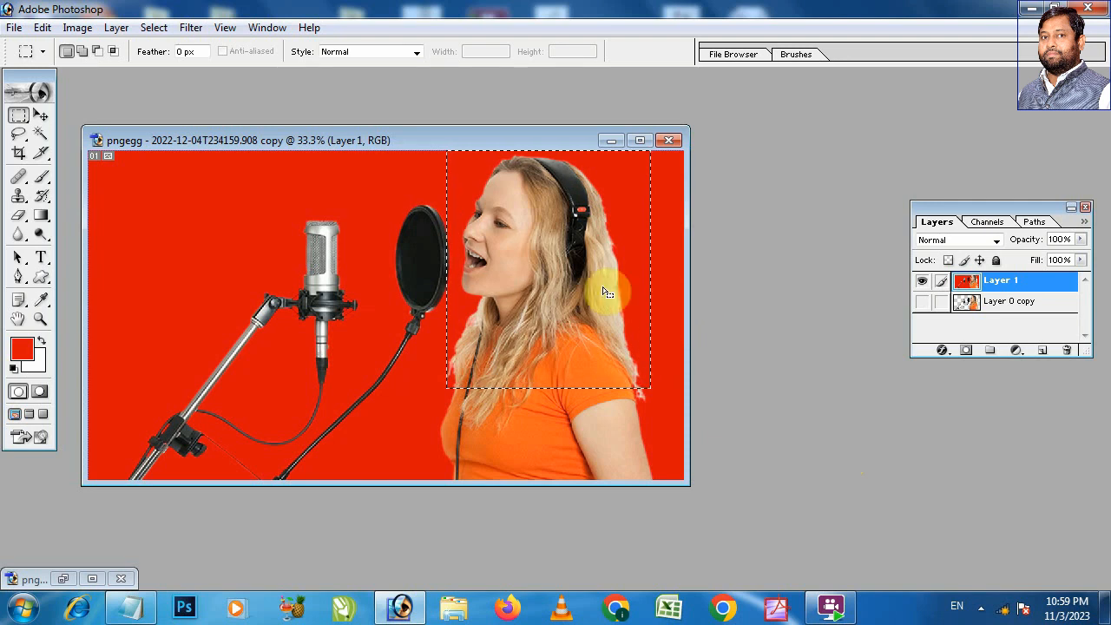
Step: Duplicate the merged image as "pngegg - 2022-12-04T234159.908 copy 2"
right_click(483, 141)
click(524, 153)
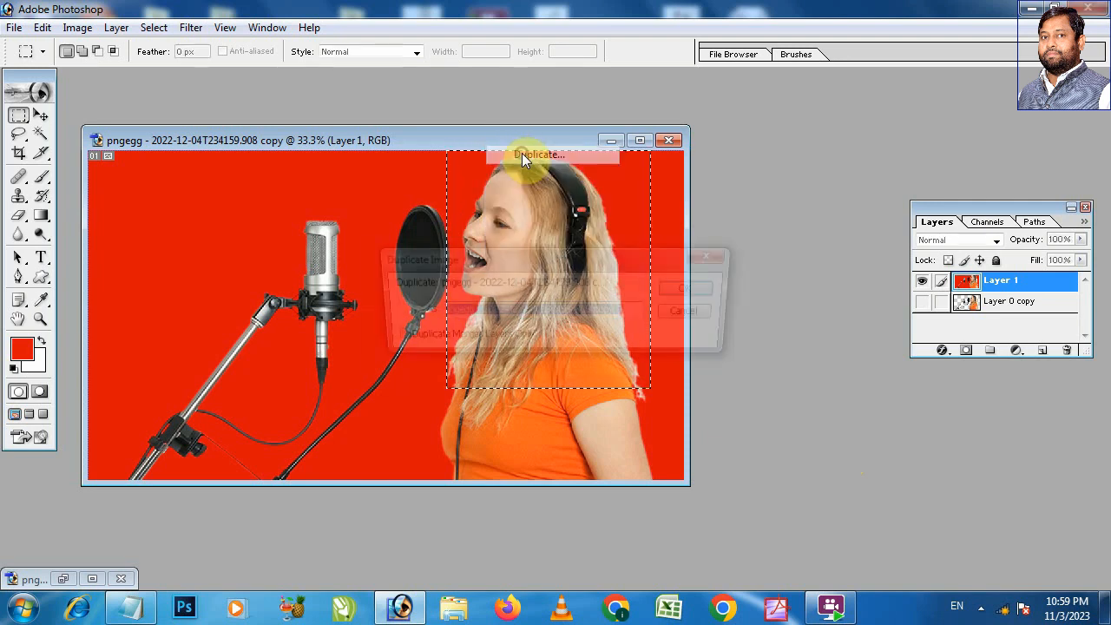
click(675, 290)
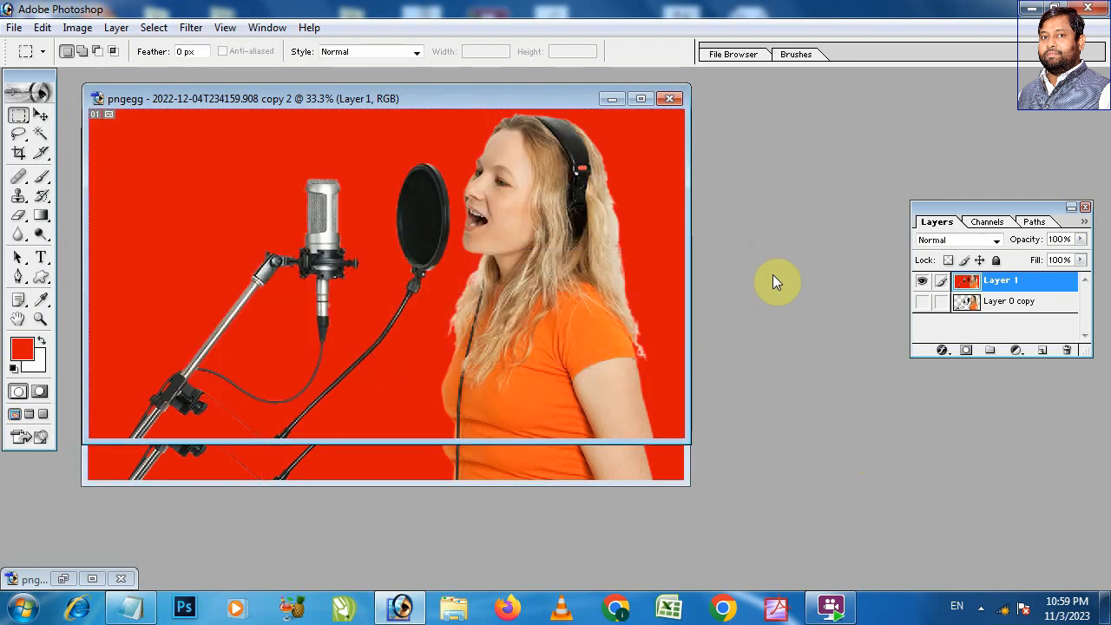
Step: Fill Layer 1 of the second copy with solid white and paste the copied head area as a new layer
key(alt+BackSpace)
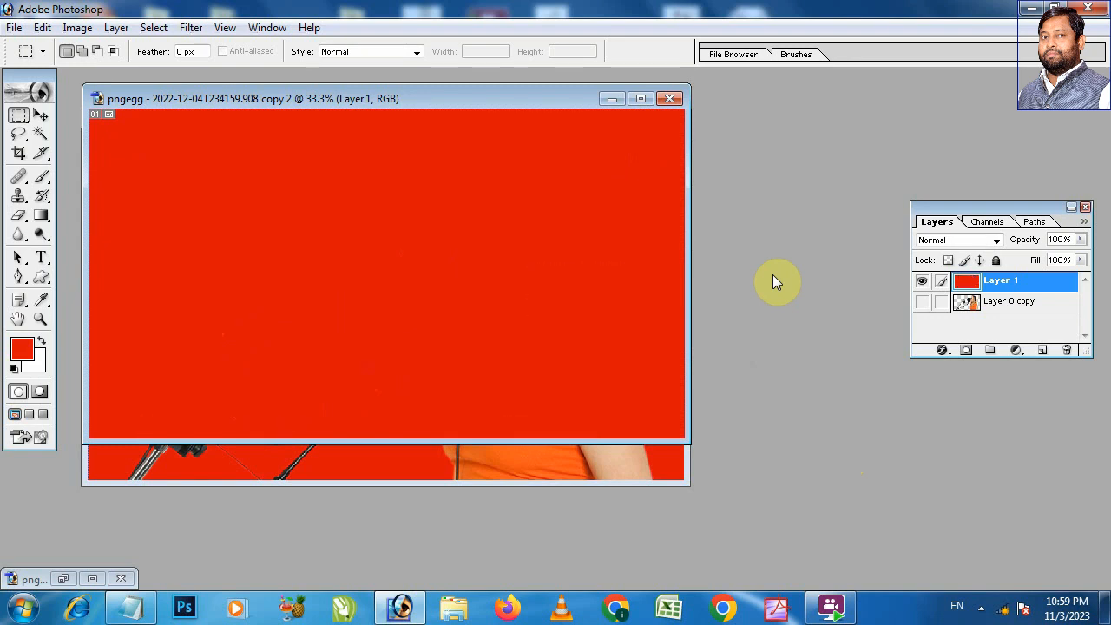
drag(569, 97, 718, 129)
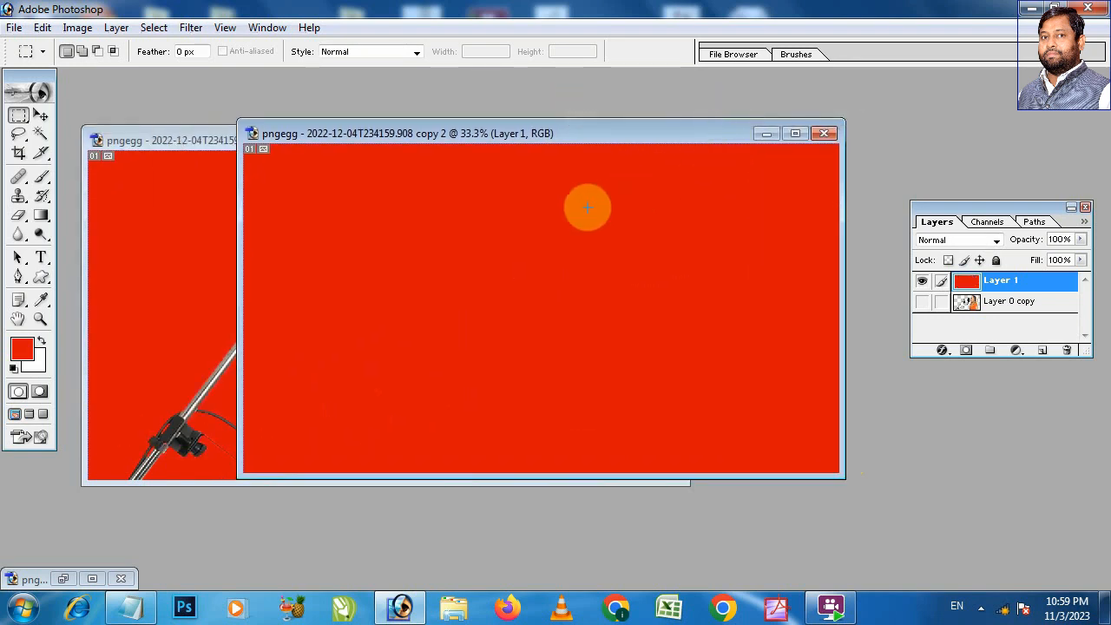
click(40, 339)
key(alt+BackSpace)
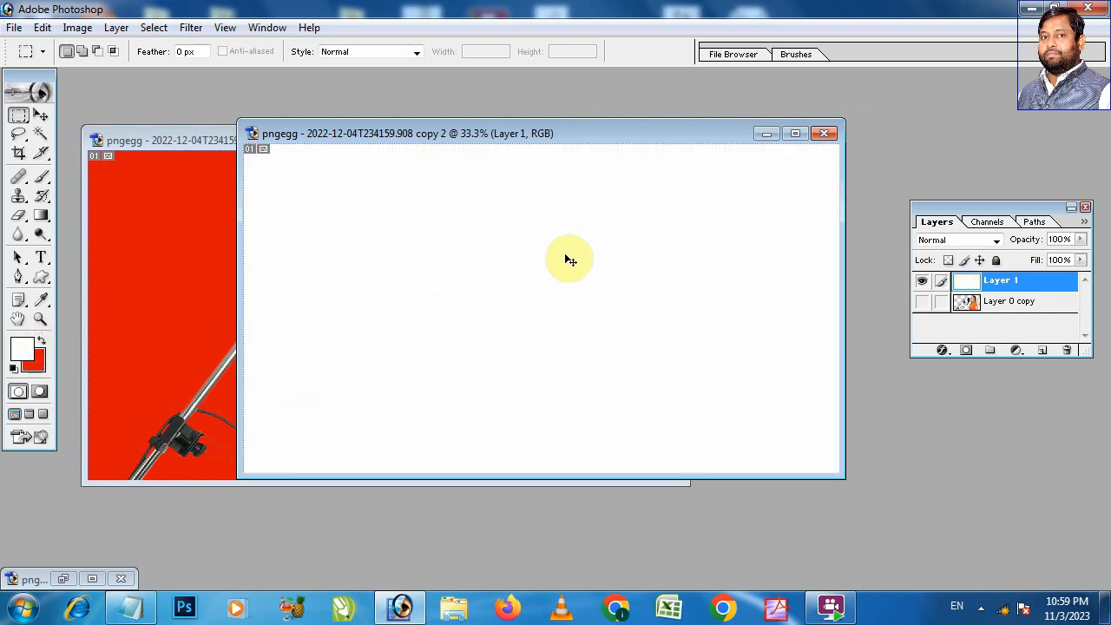
key(ctrl+v)
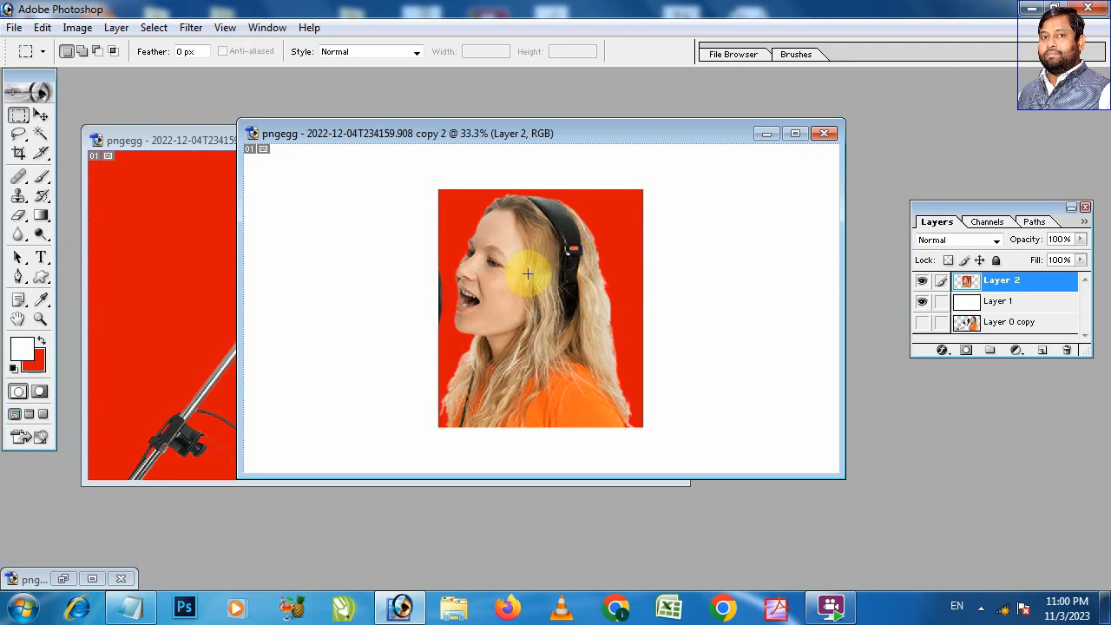
Step: Maximize the second copy's window and examine the pasted picture's outer border and the hair and headphone edges up close
drag(404, 176, 554, 252)
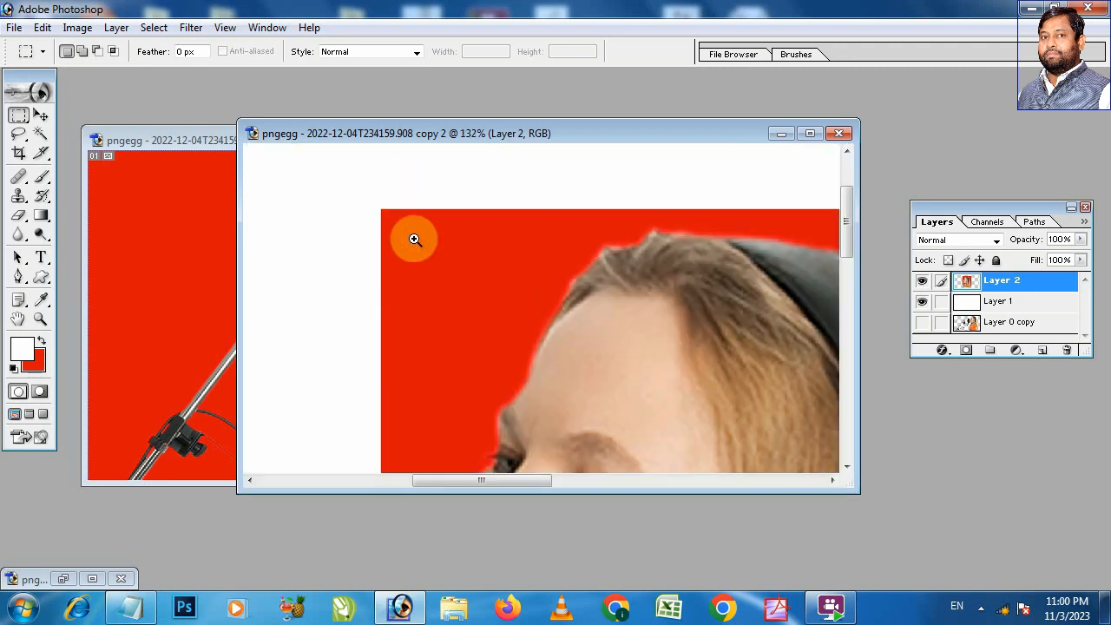
click(816, 133)
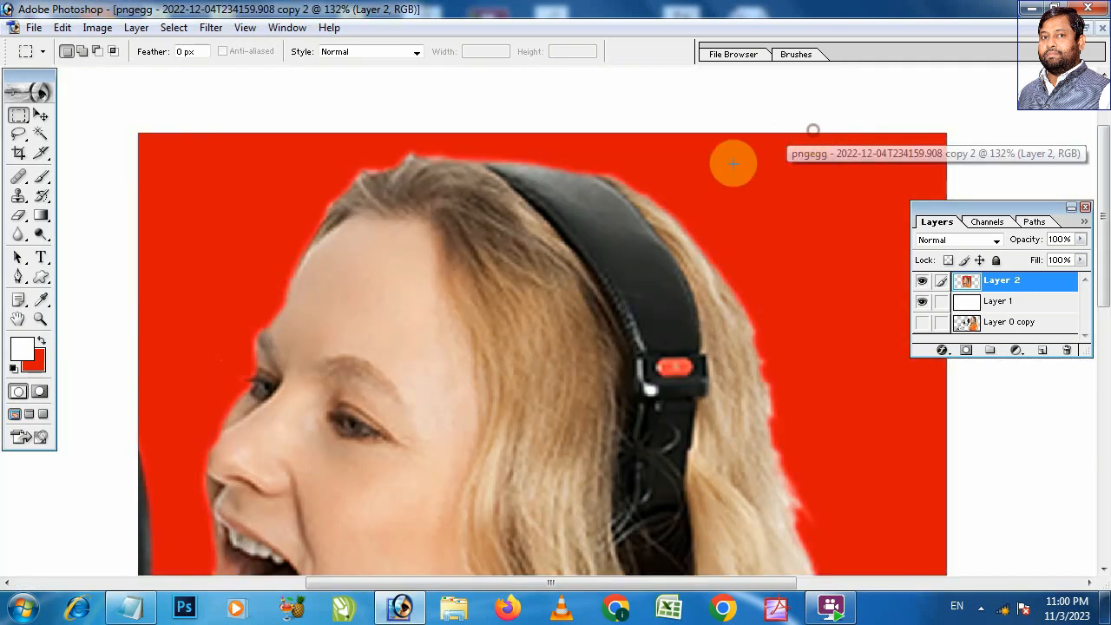
drag(107, 112, 261, 211)
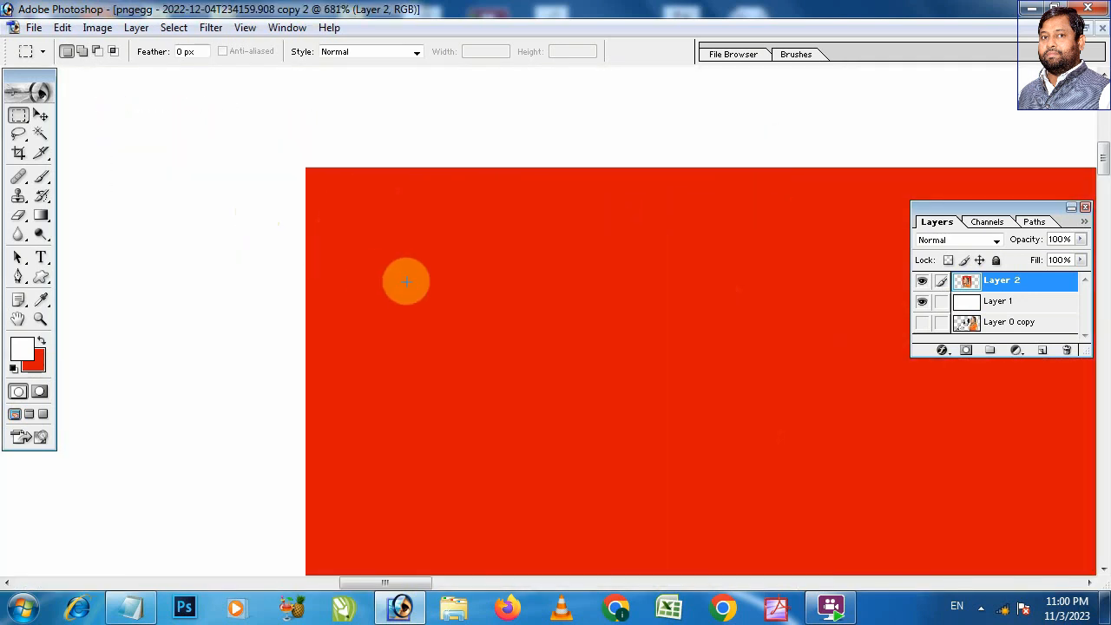
drag(271, 132, 395, 233)
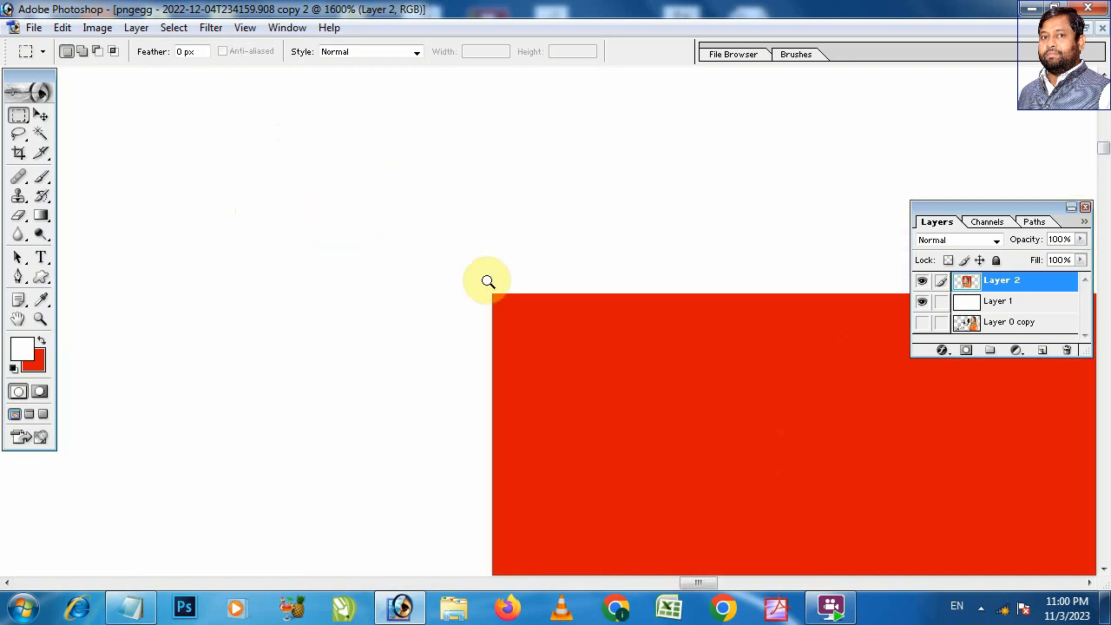
drag(700, 402, 580, 346)
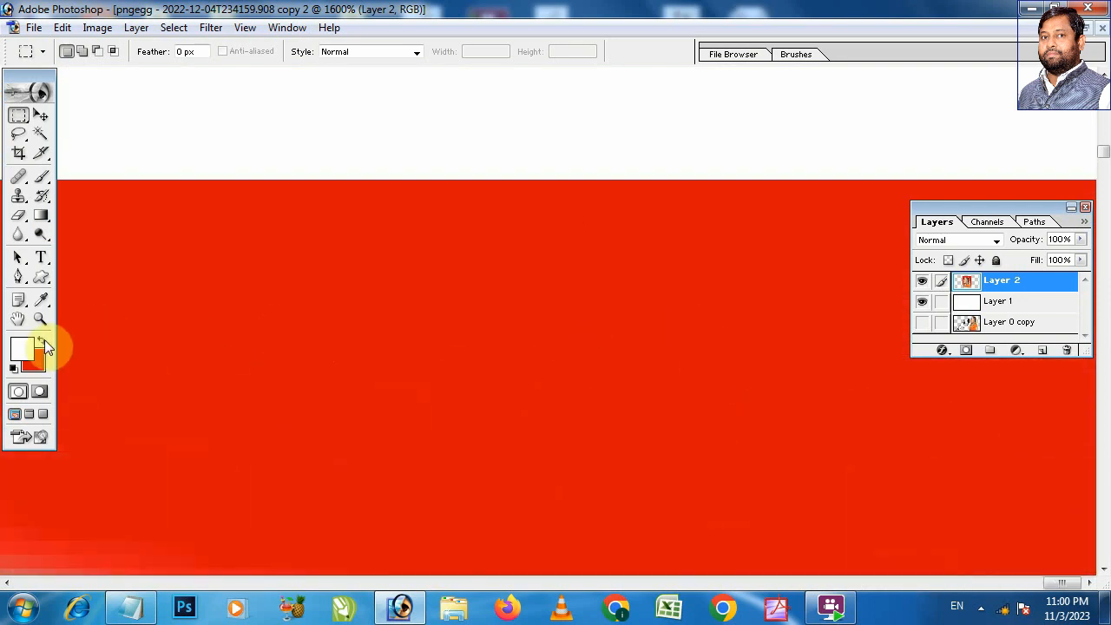
key(ctrl+0)
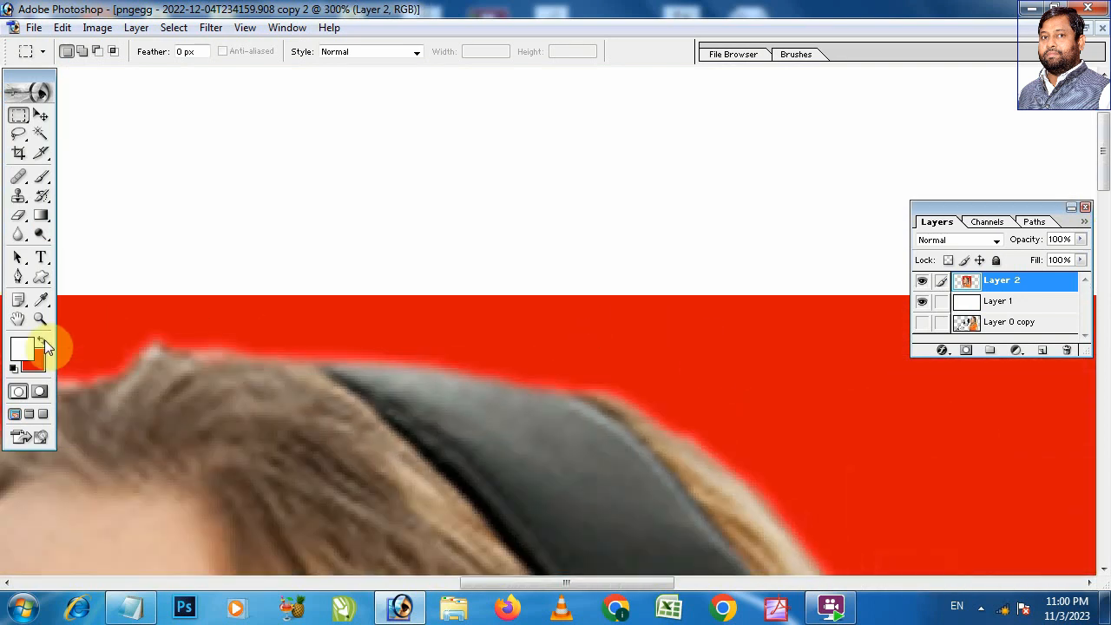
Step: Delete the pasted head layer, Layer 2, from the second copy and restore its window from maximized size
key(ctrl+minus)
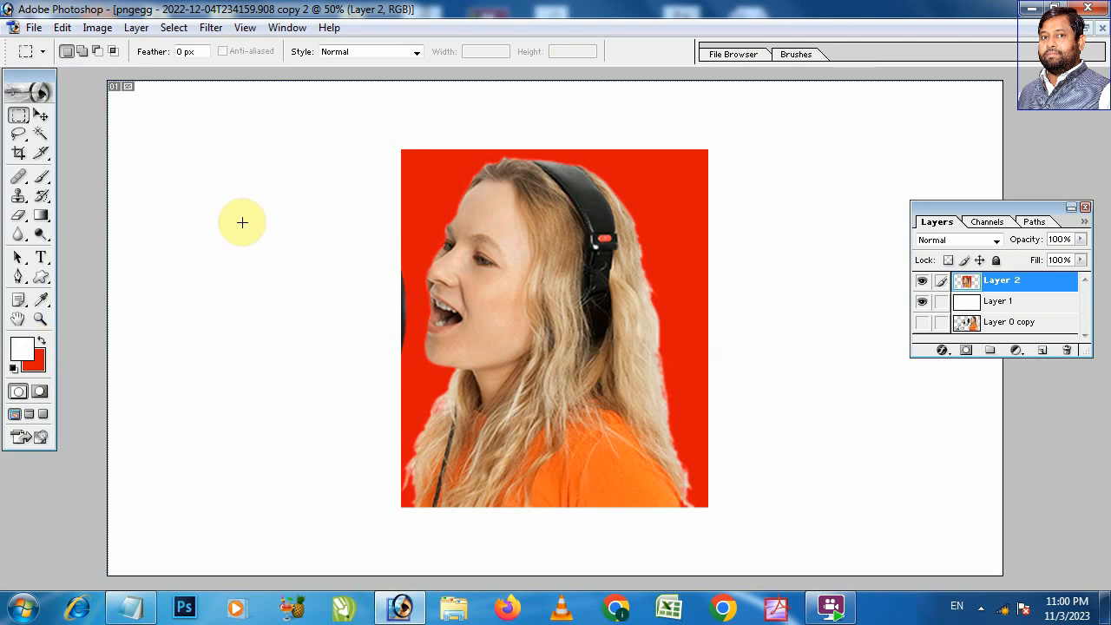
click(1067, 350)
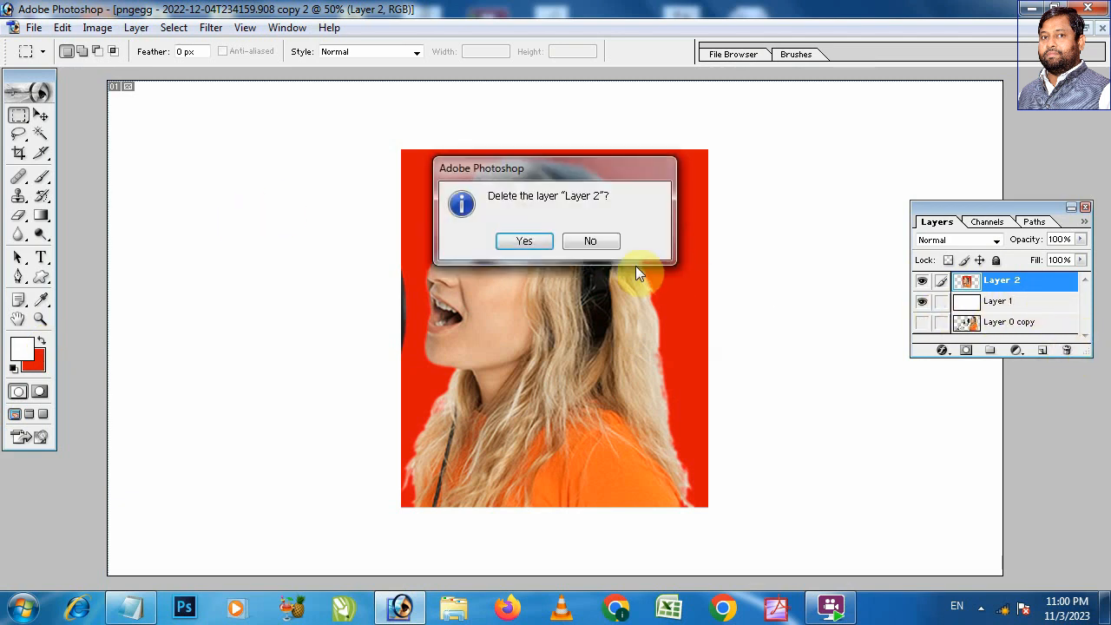
click(528, 242)
click(1085, 29)
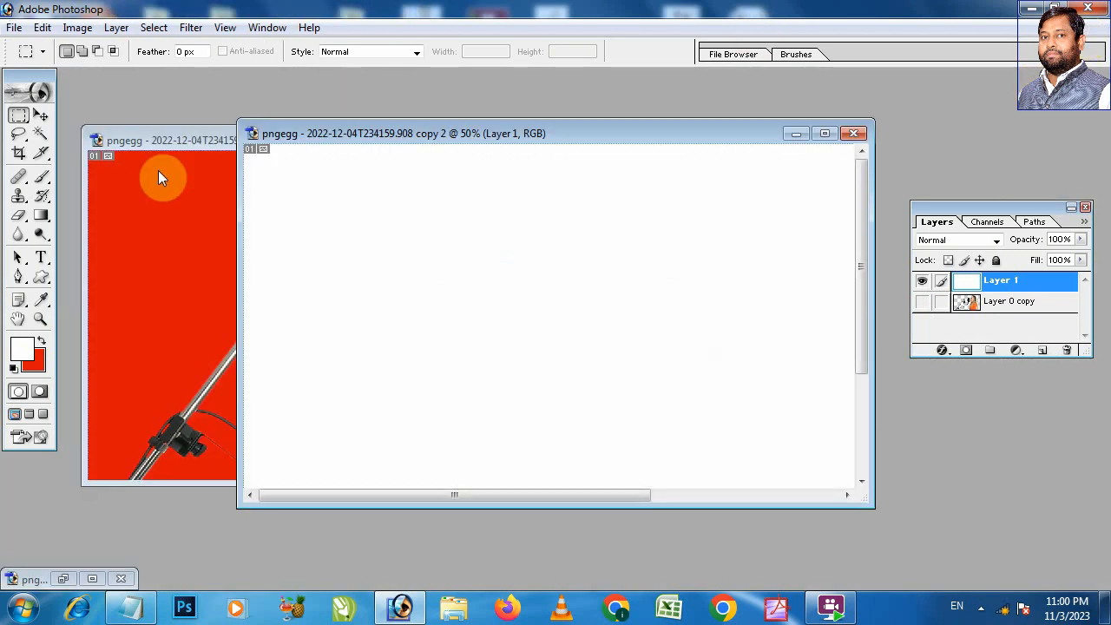
Step: Feather the rectangular selection around the woman's head in the first copy by 50 pixels
click(186, 141)
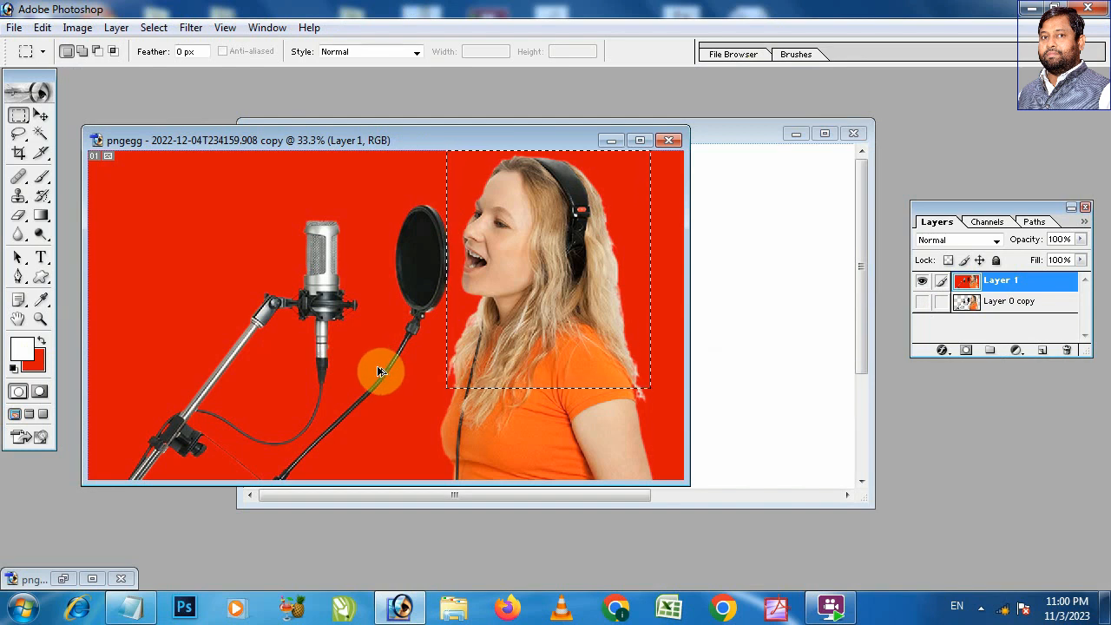
key(ctrl+alt+d)
text(50)
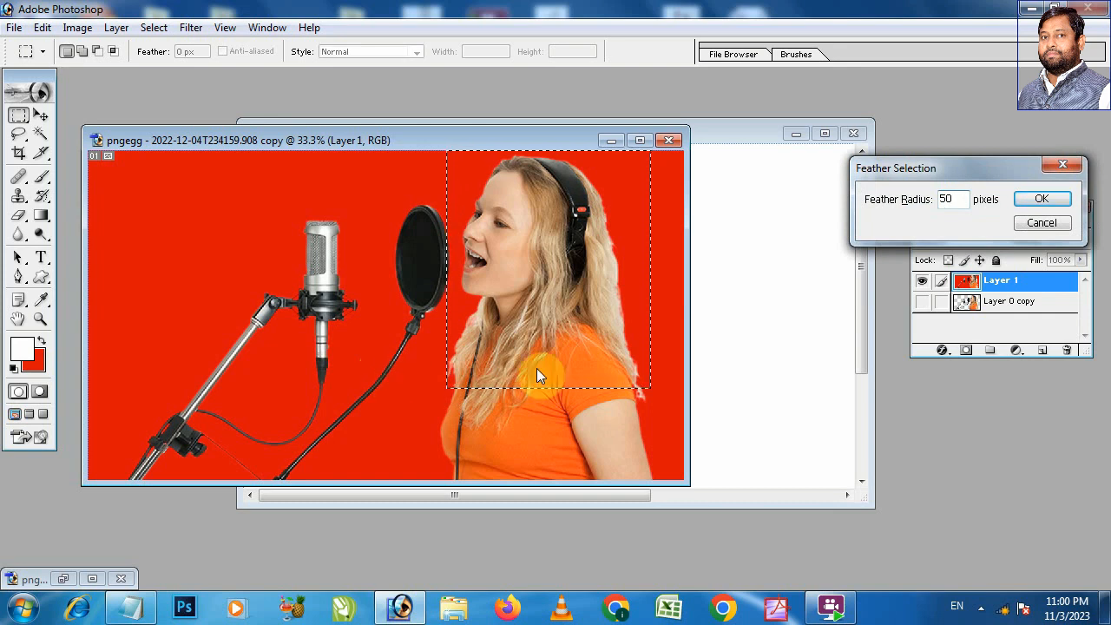
click(1037, 200)
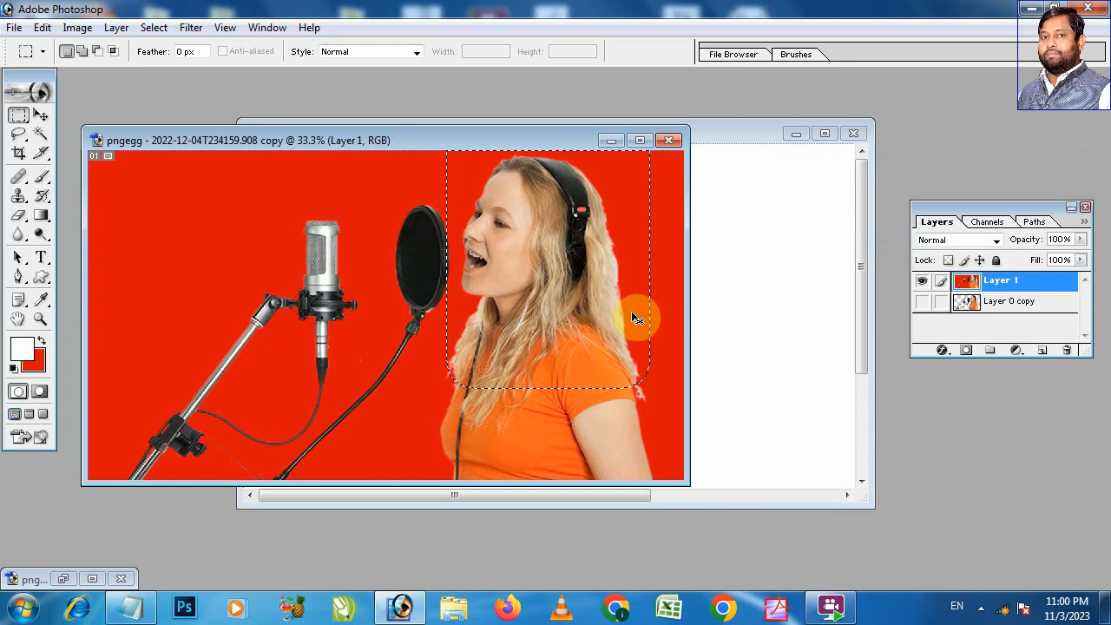
Step: Paste the feathered head area into the white second copy, maximize its window, and select the pasted layer with the Move tool
click(744, 131)
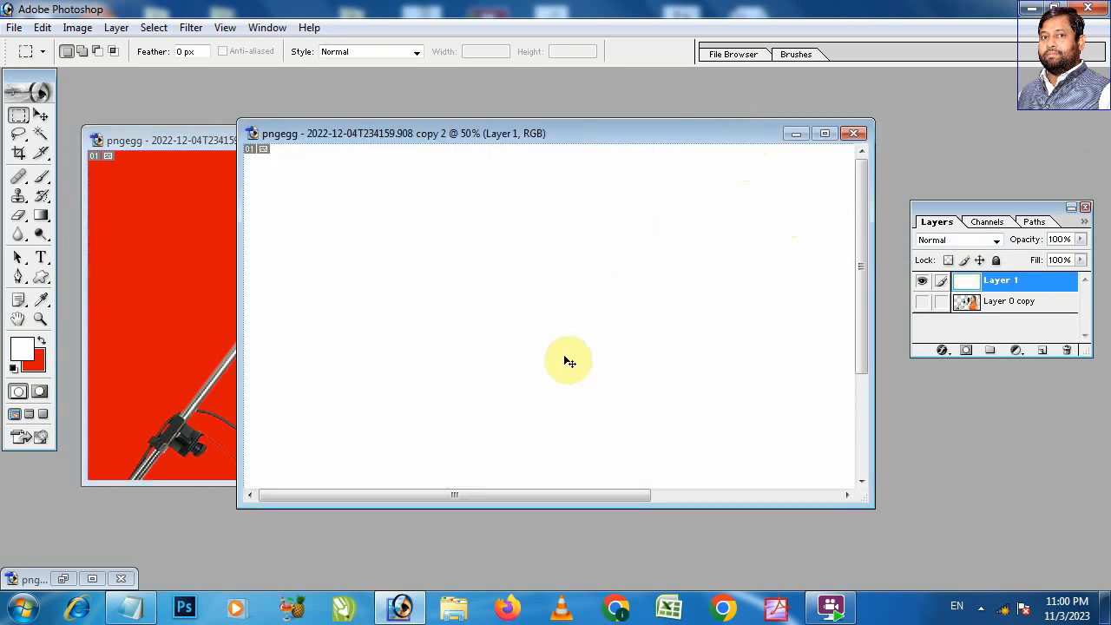
key(ctrl+v)
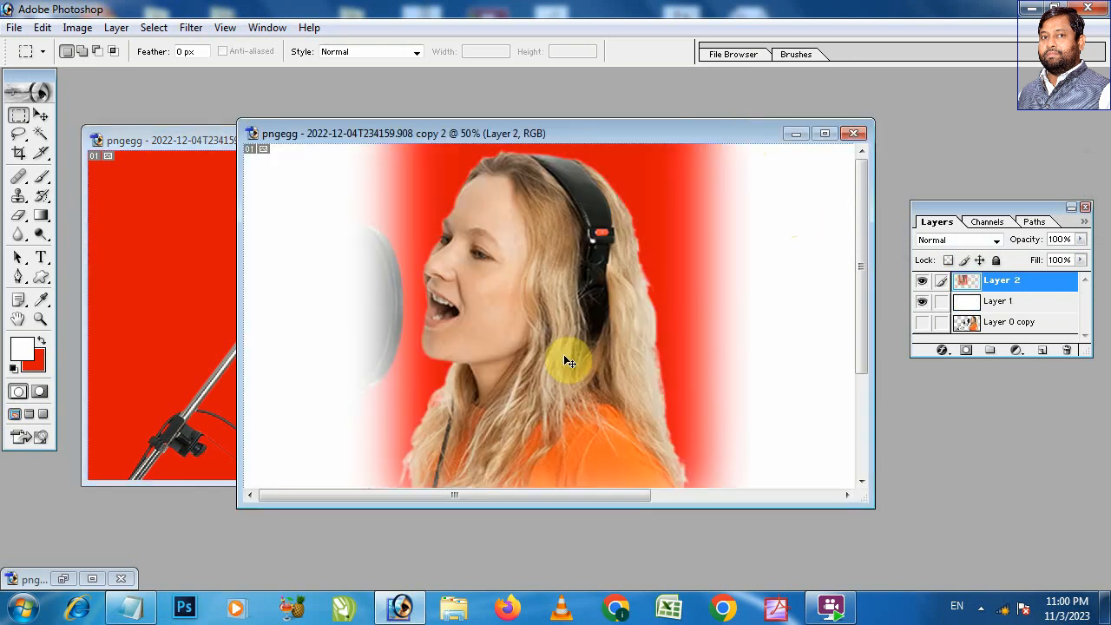
click(829, 136)
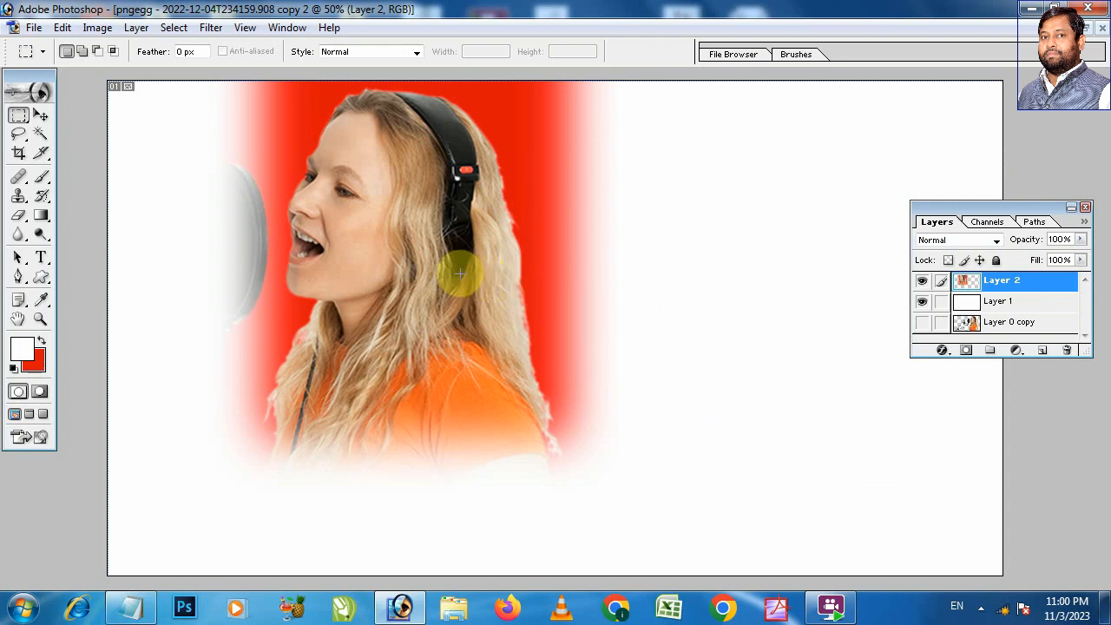
key(v)
right_click(439, 242)
click(484, 250)
drag(483, 250, 475, 204)
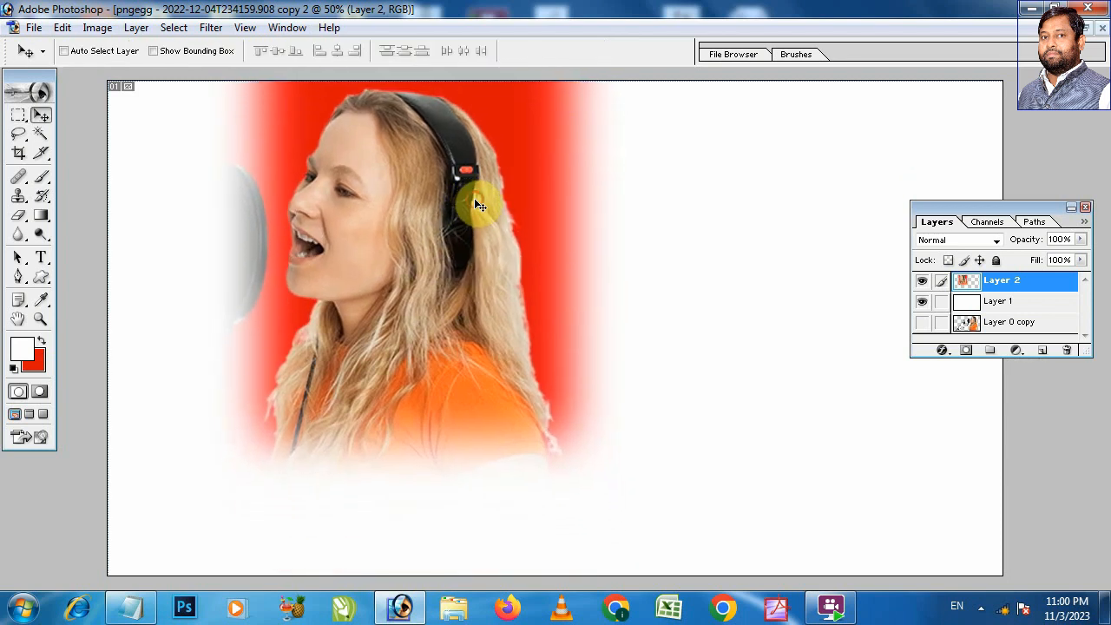
Step: Examine the pasted picture's faded borders up close, around the headphones, microphone filter, face, hair and shirt
key(ctrl+space)
drag(460, 243, 732, 467)
key(space)
drag(504, 174, 550, 429)
drag(544, 203, 538, 336)
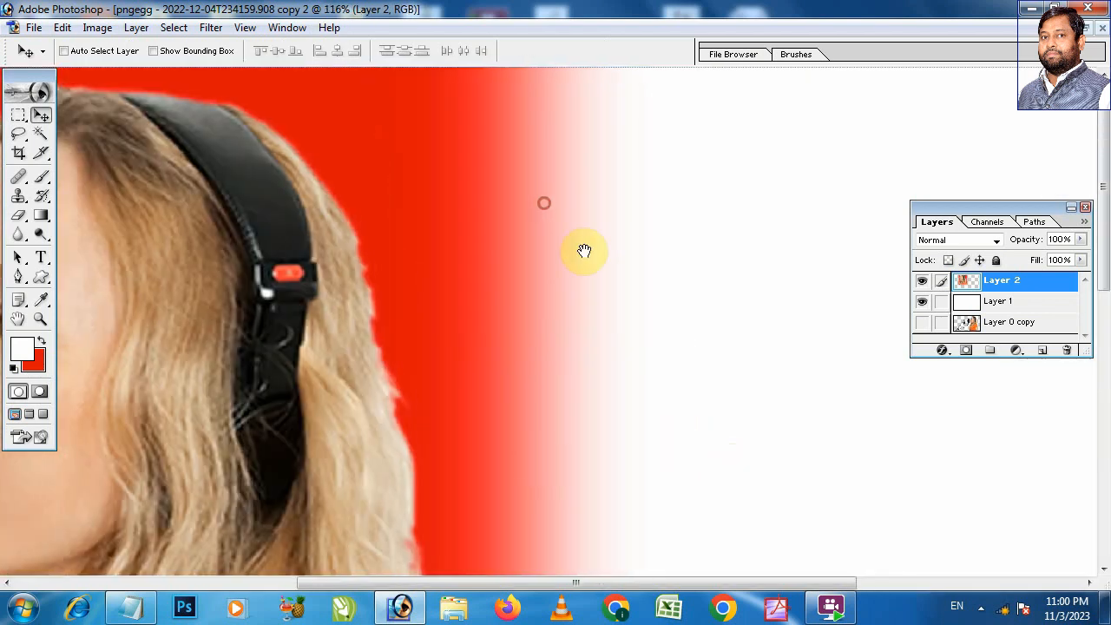
drag(473, 302, 621, 311)
drag(410, 321, 528, 350)
drag(69, 370, 347, 370)
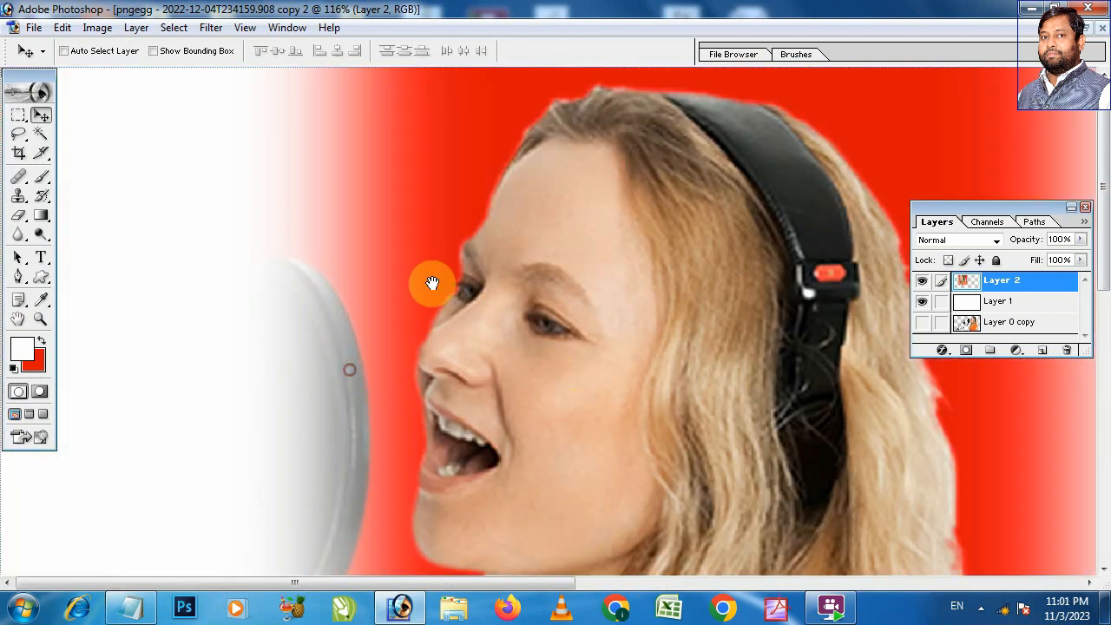
drag(477, 562, 476, 391)
drag(521, 556, 492, 339)
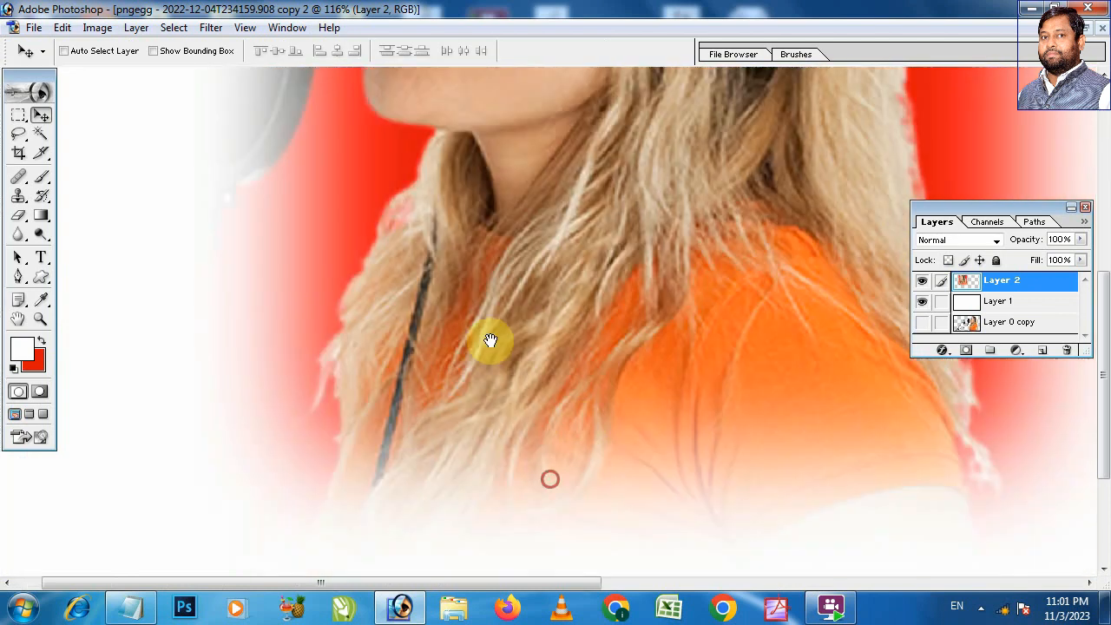
drag(581, 424, 556, 380)
key(ctrl+minus)
key(ctrl+minus)
key(ctrl+minus)
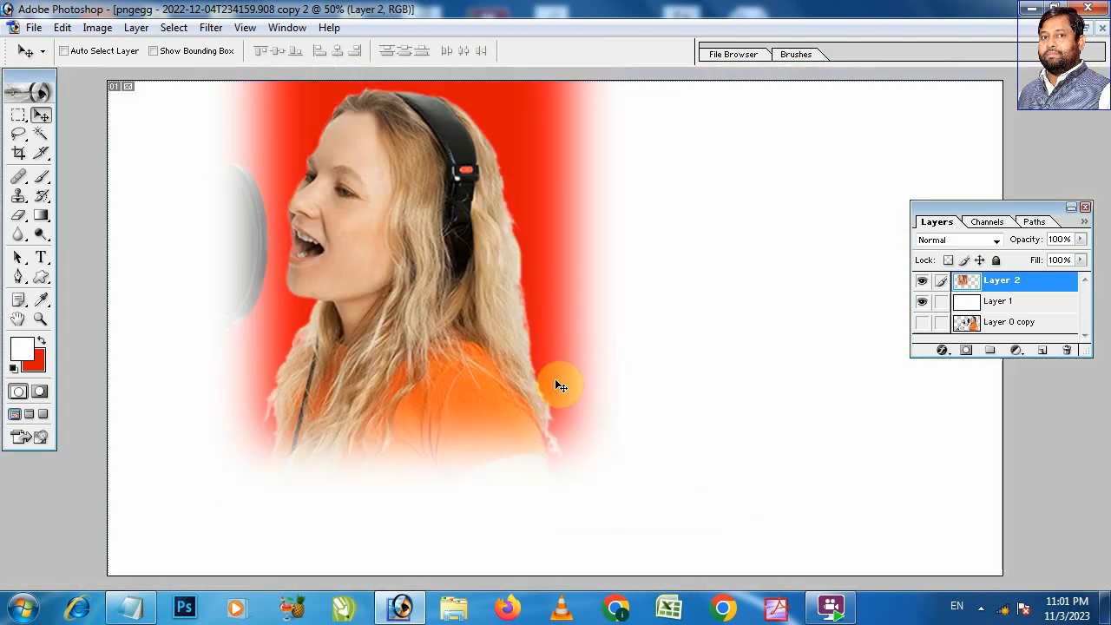
Step: Delete the pasted feathered layer from the second copy and restore the document window
click(1069, 351)
click(522, 243)
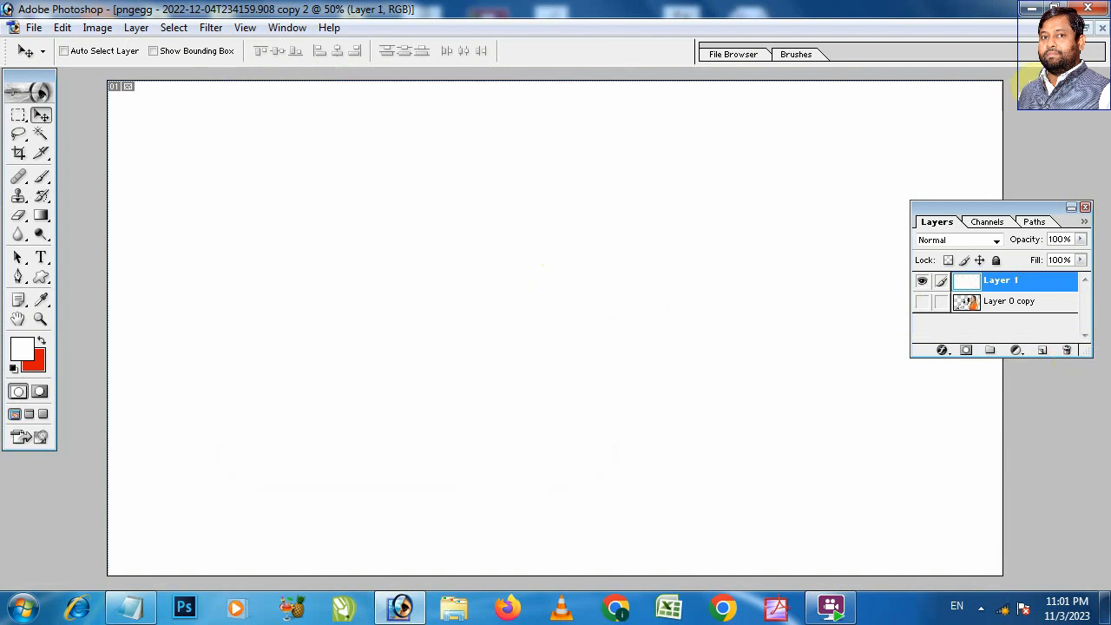
click(1089, 28)
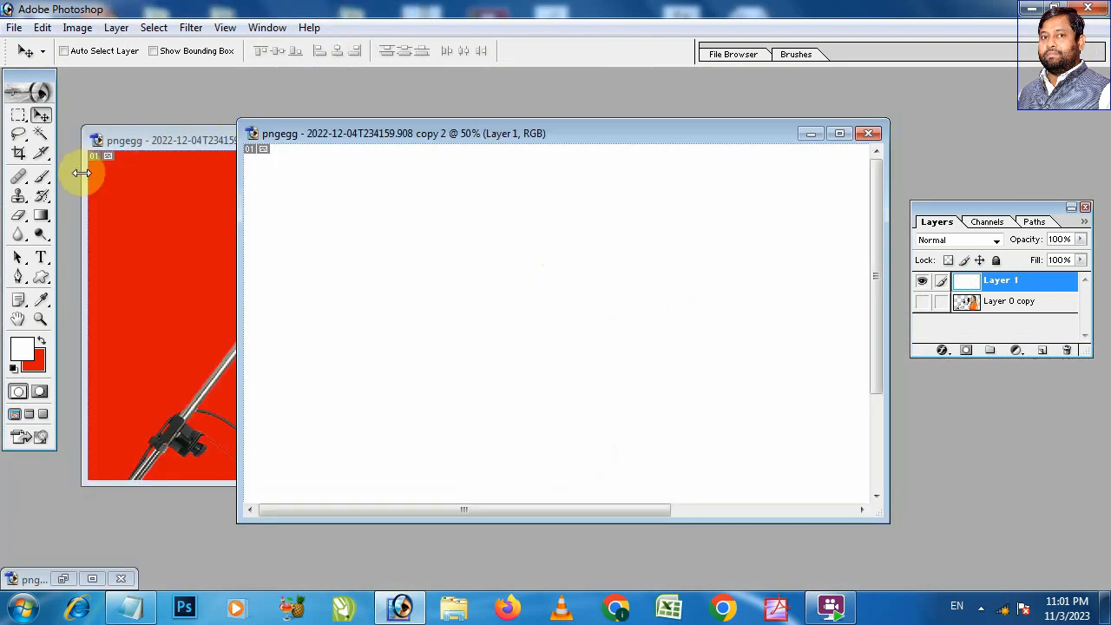
Step: Replace the first copy's selection with a rectangle around the woman's face and upper body, feathered by 100 pixels
click(141, 131)
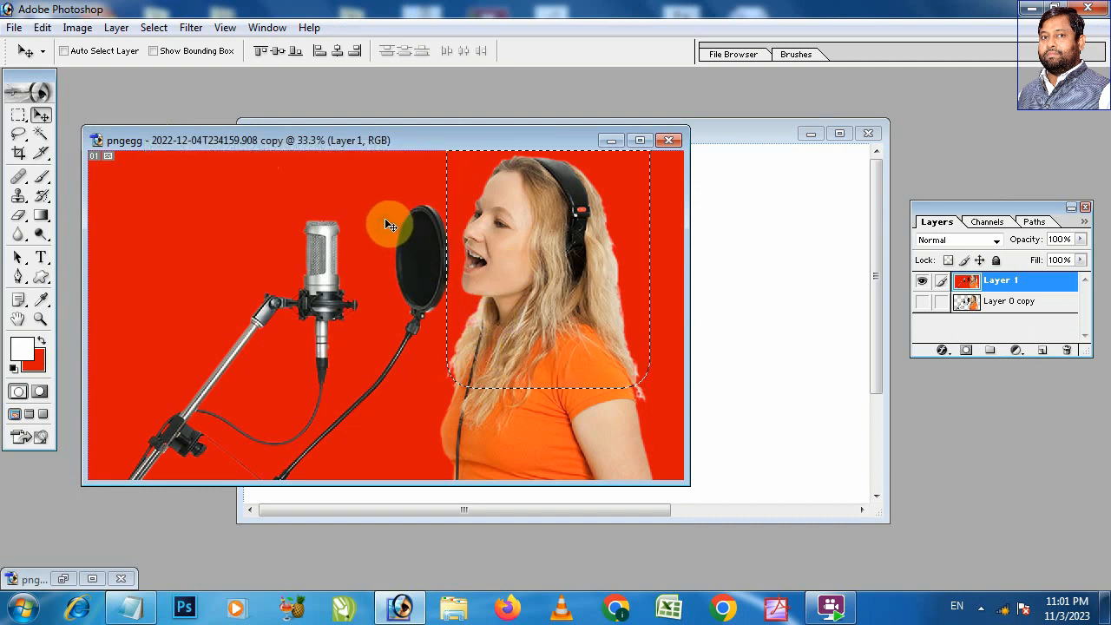
key(ctrl+d)
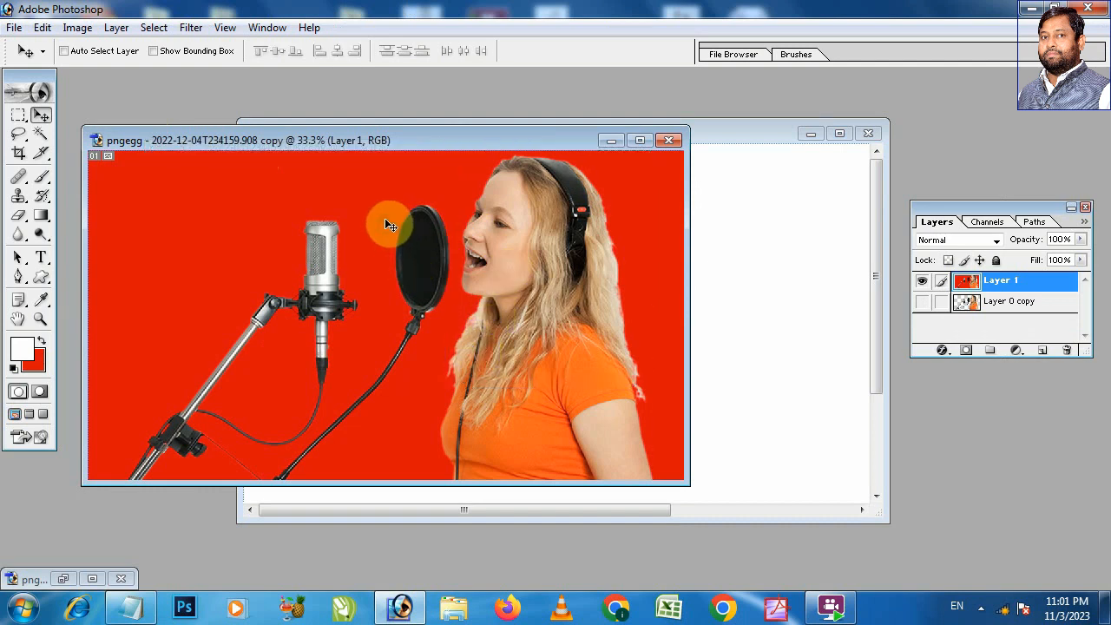
click(23, 120)
drag(433, 194, 641, 410)
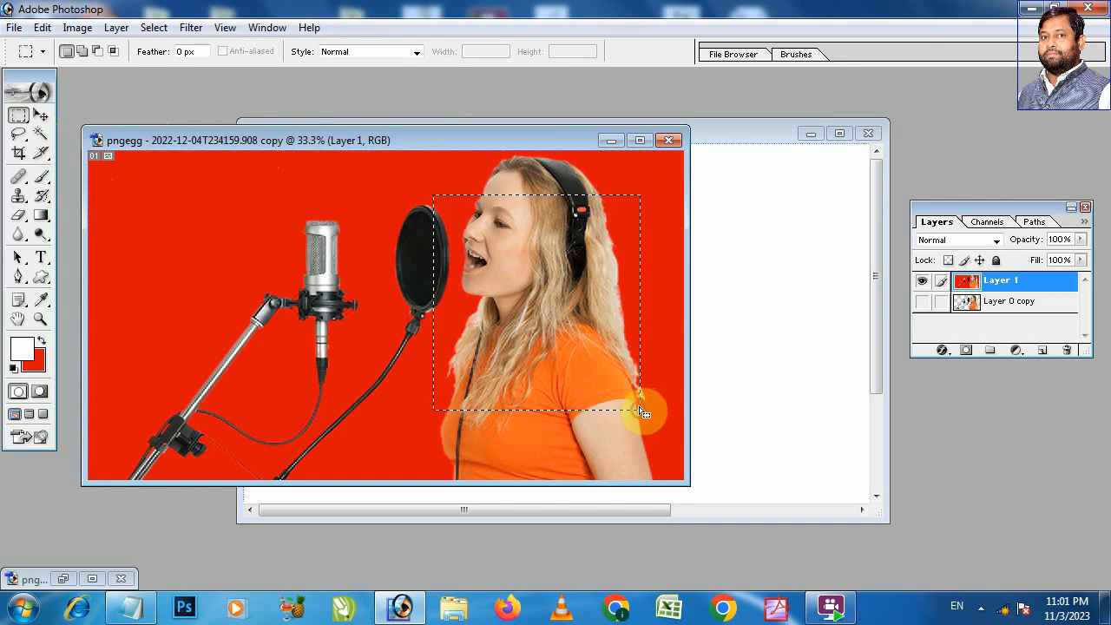
key(ctrl+alt+d)
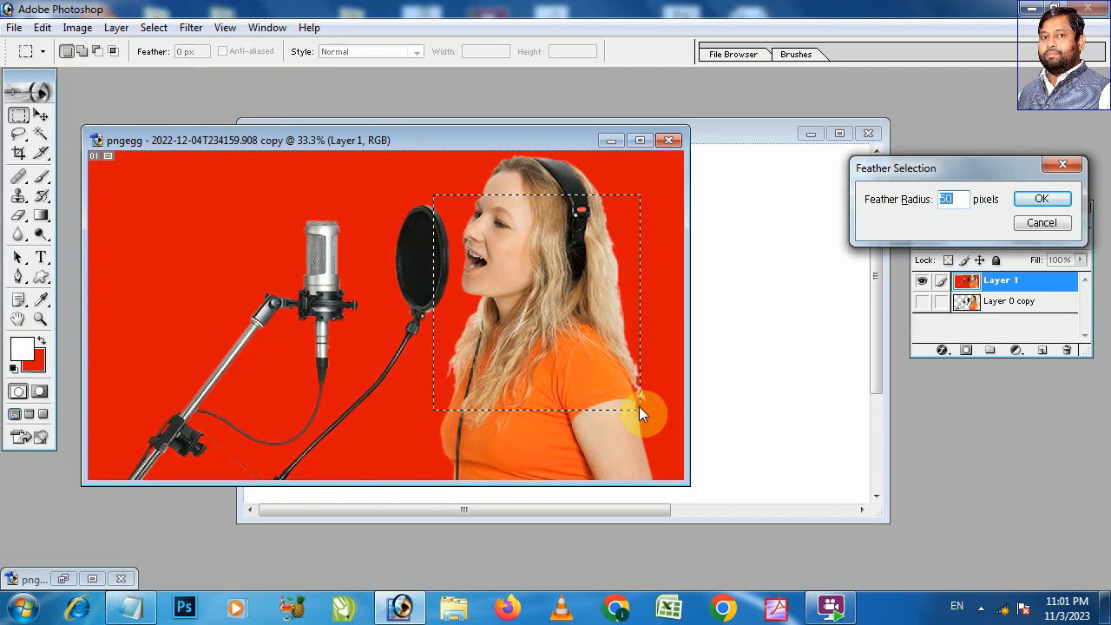
text(100)
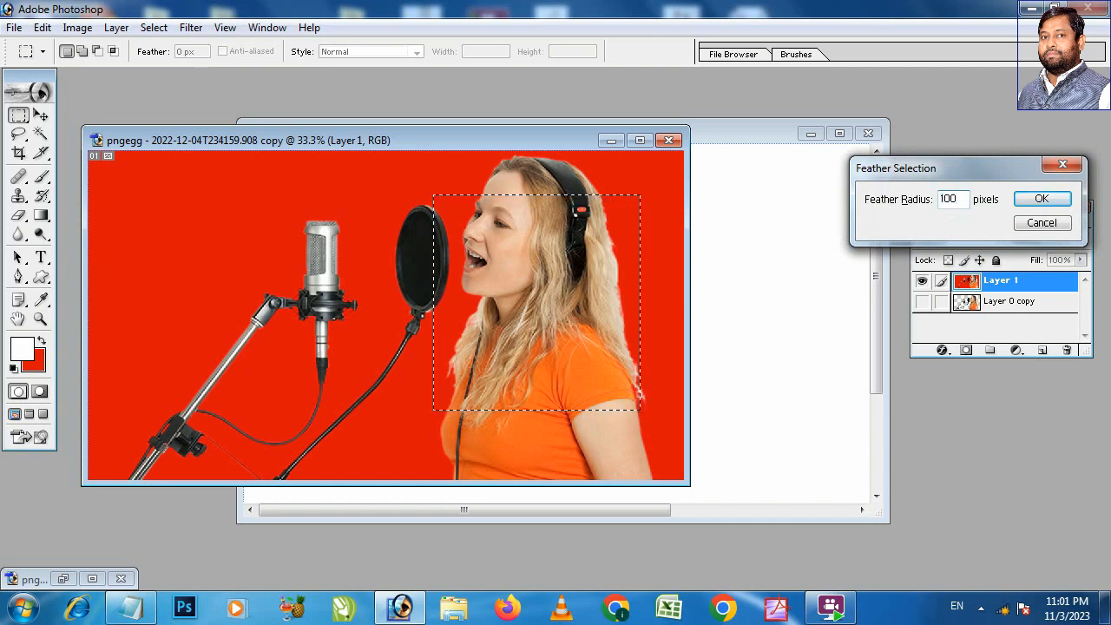
click(1045, 201)
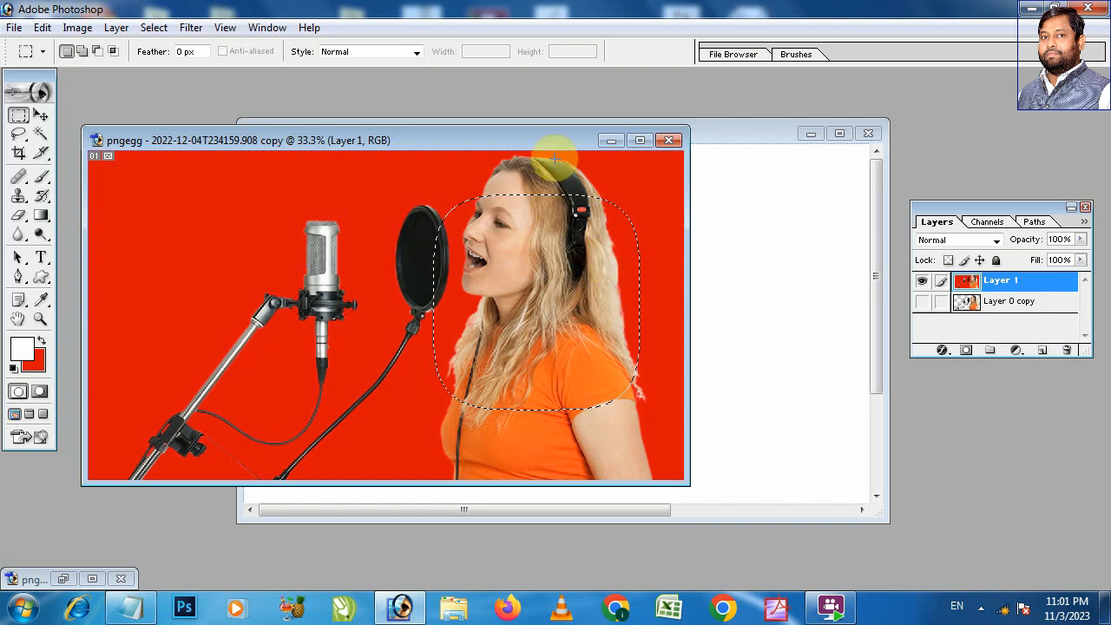
Step: Paste the more strongly feathered area into the second copy, view it maximized, and delete the pasted layer
drag(555, 138, 375, 138)
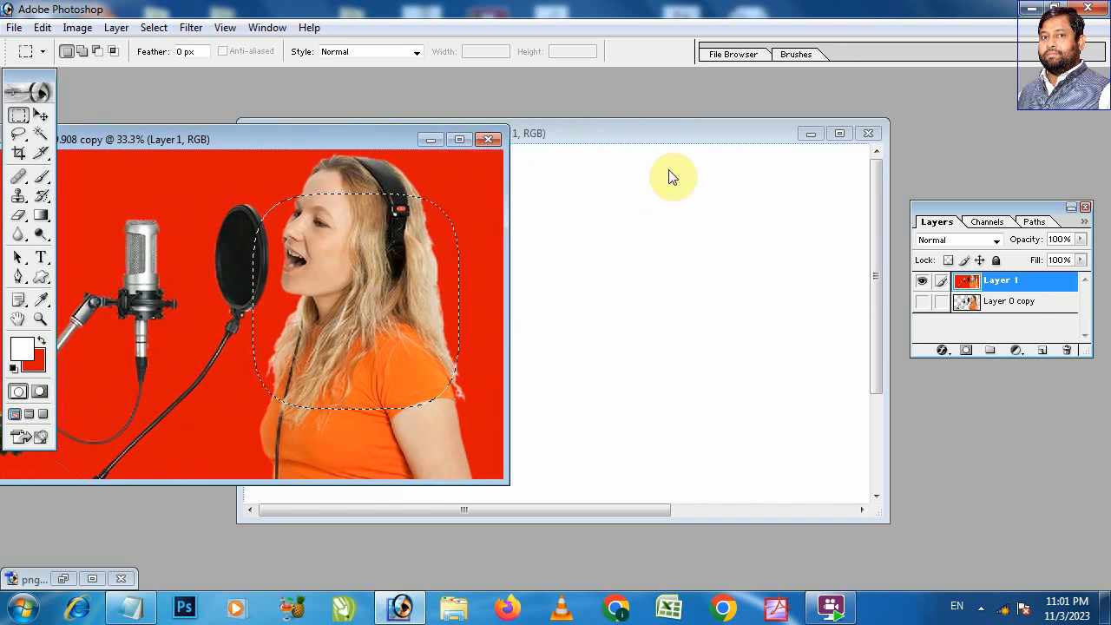
click(668, 142)
key(ctrl+v)
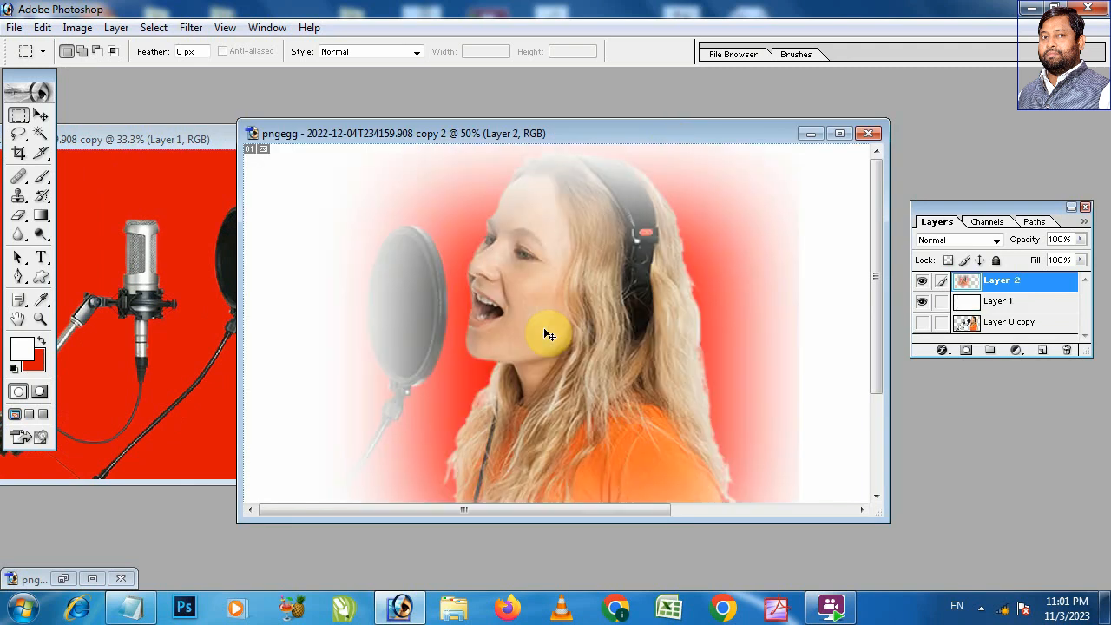
click(840, 134)
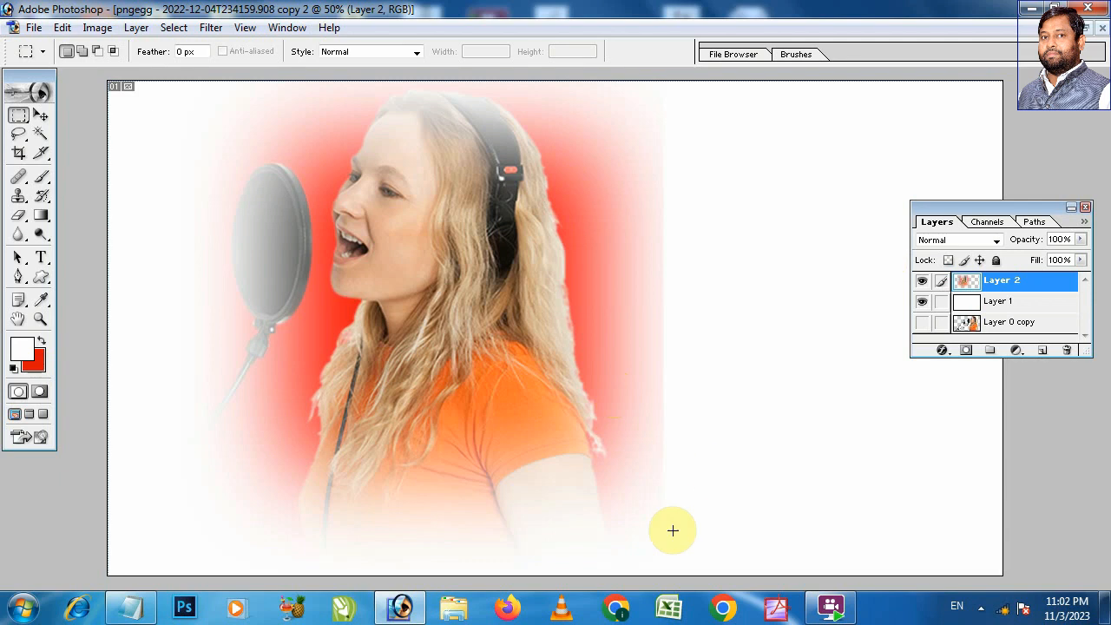
key(Delete)
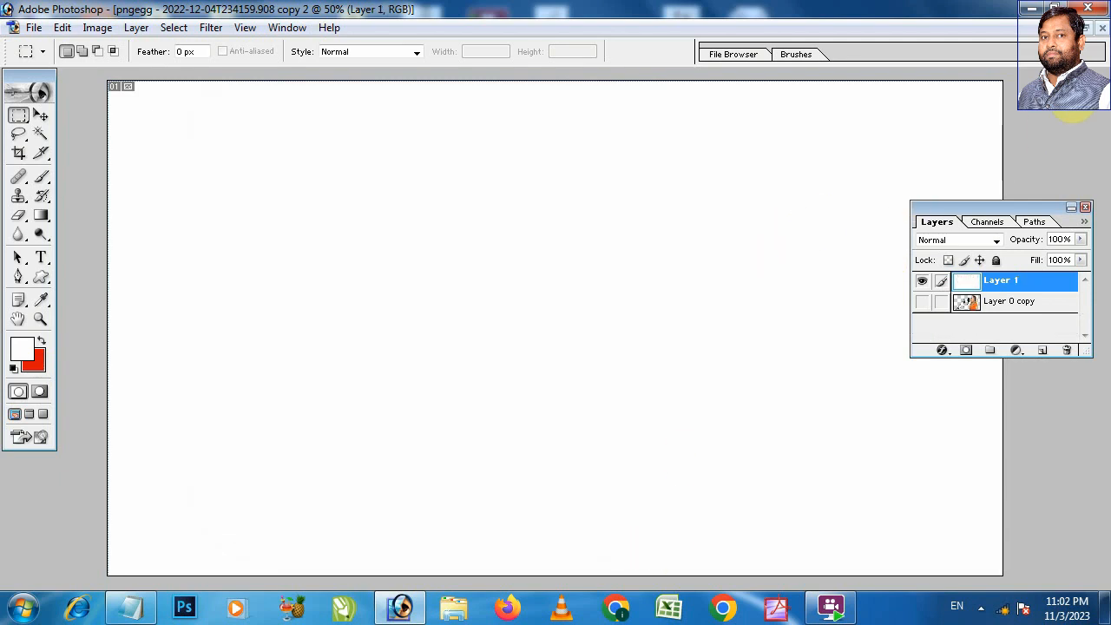
click(1096, 31)
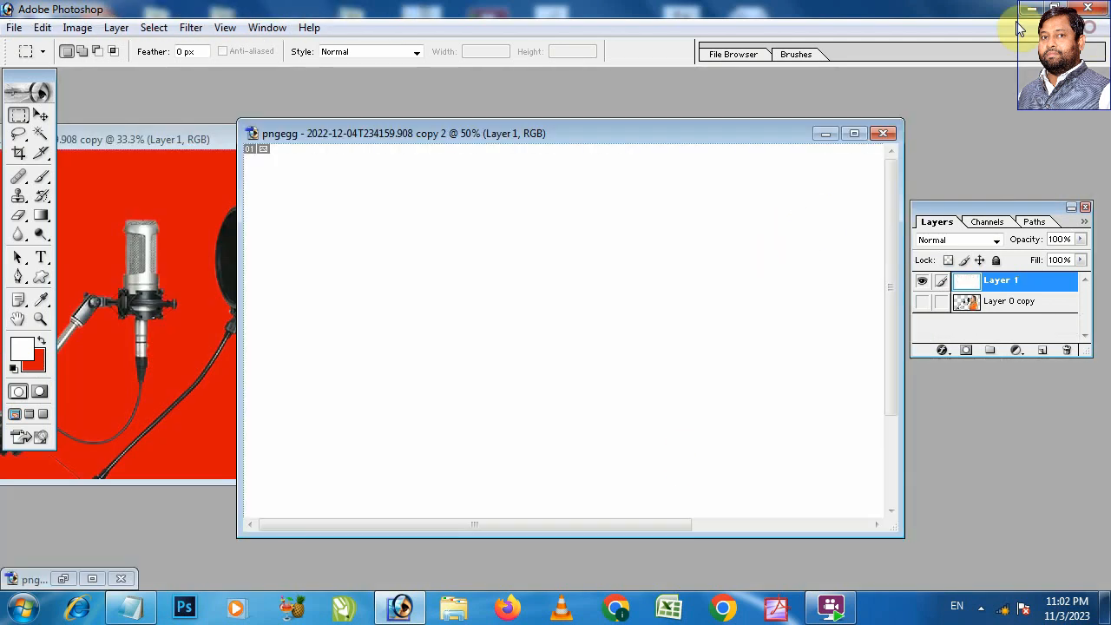
Step: Clear the feathered selection area from Layer 1 in the first copy, deselect, and undo both changes
click(173, 146)
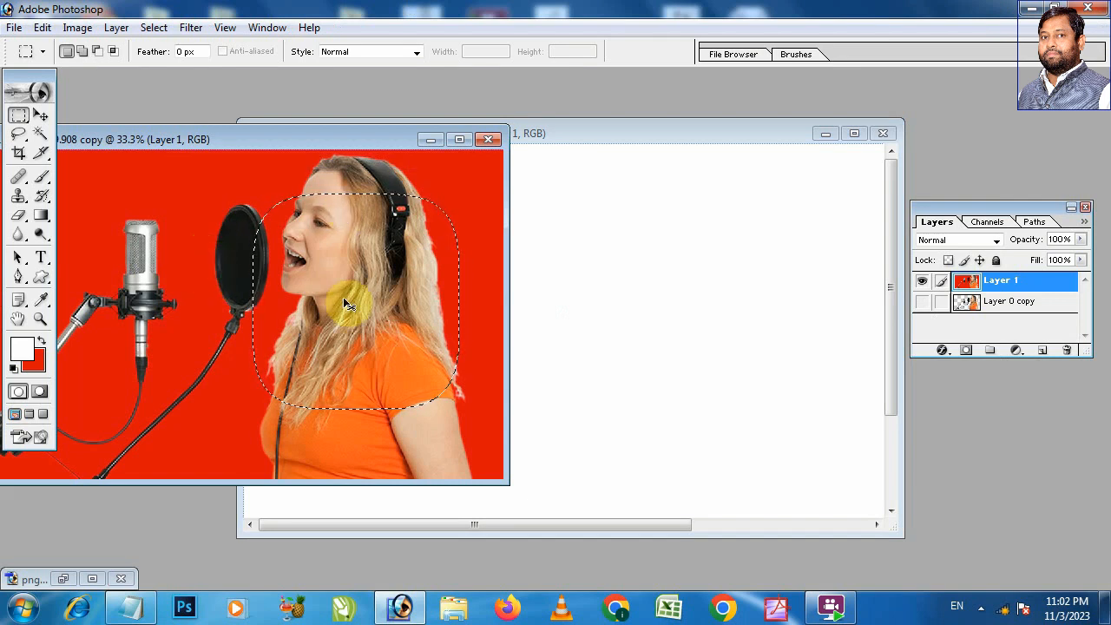
key(Delete)
key(ctrl+d)
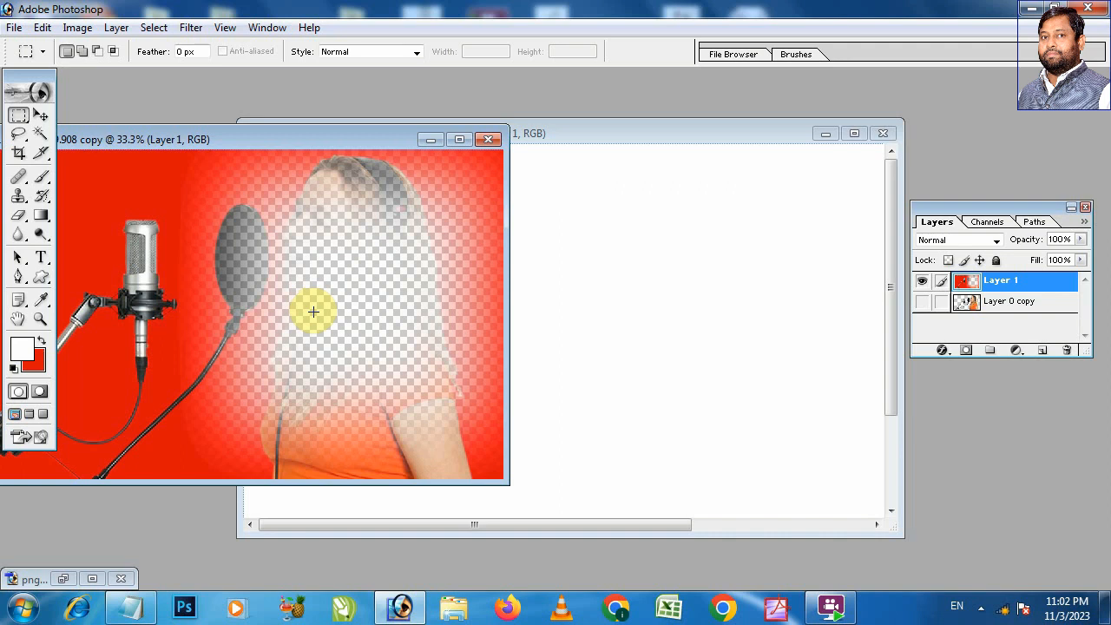
key(ctrl+alt+z)
key(ctrl+alt+z)
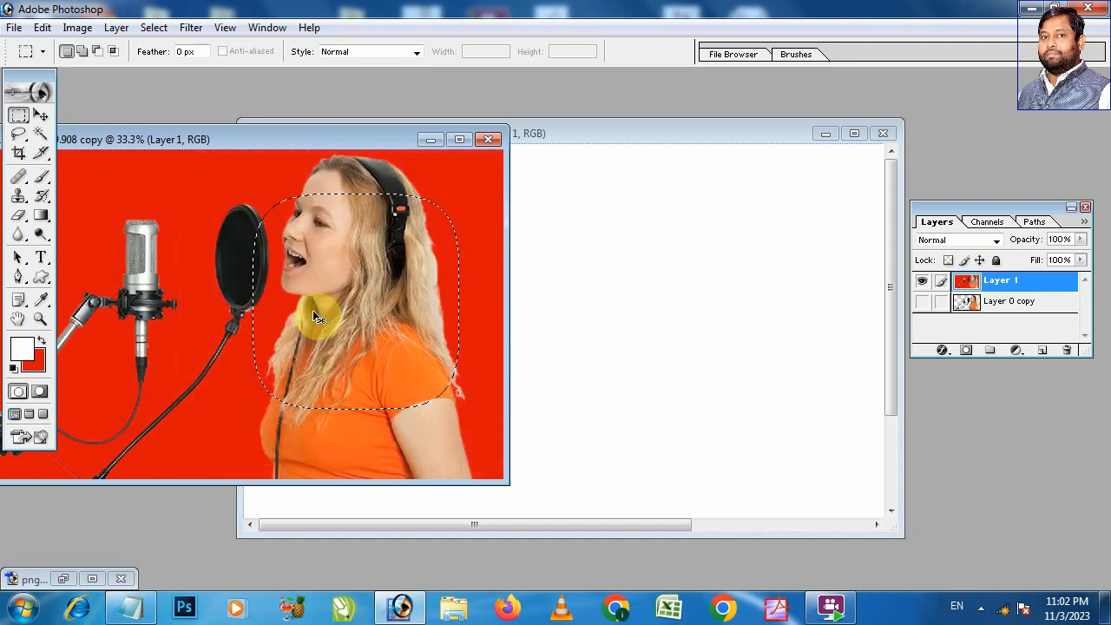
Step: Paste the feathered area as a new layer above white in the second copy and maximize its window
click(599, 137)
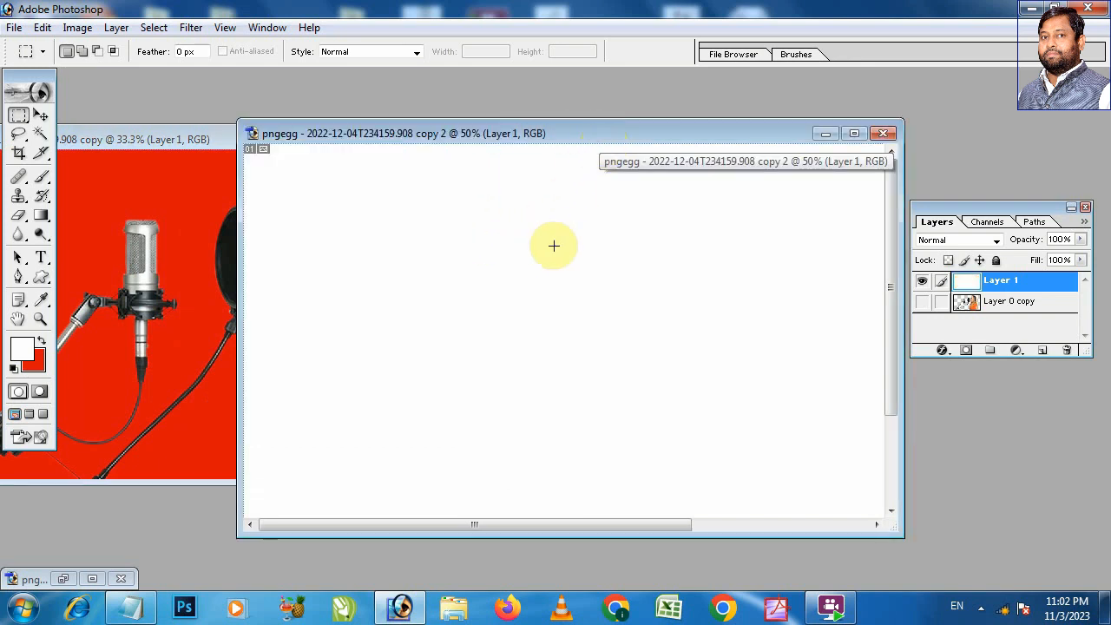
key(ctrl+v)
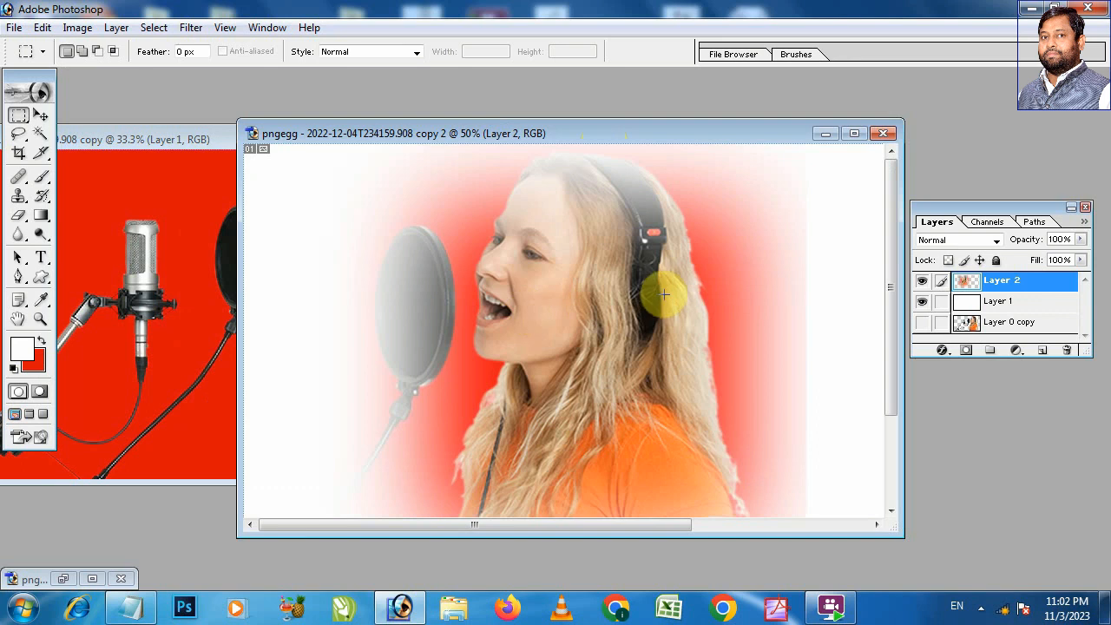
click(855, 133)
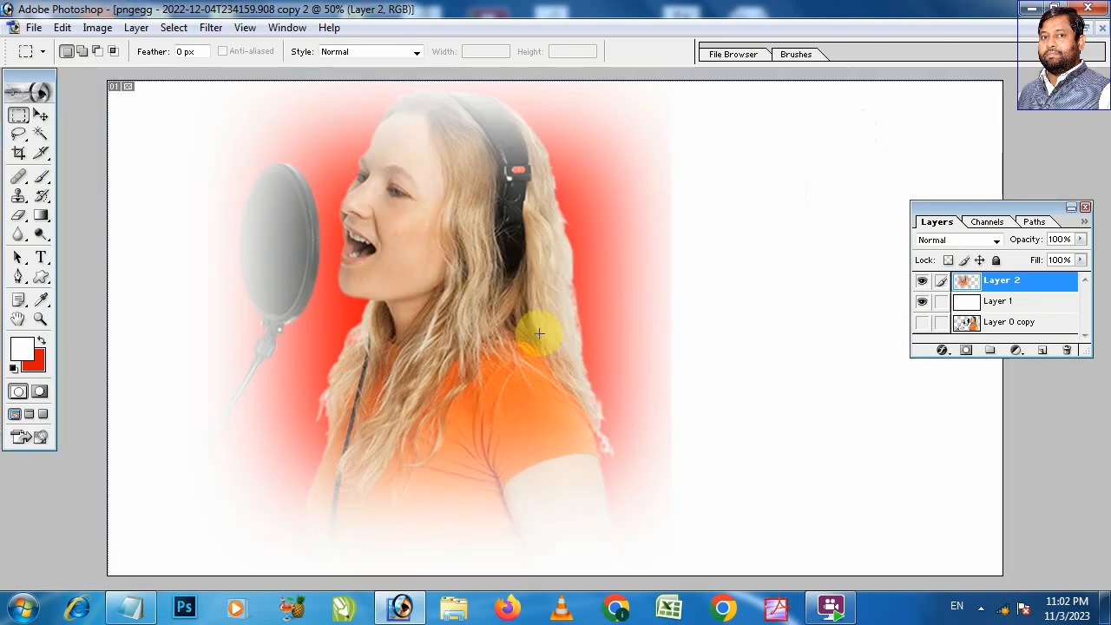
Step: Free-transform the feathered Layer 2 proportionally to about 149.5% and shift it towards the canvas's left edge
key(v)
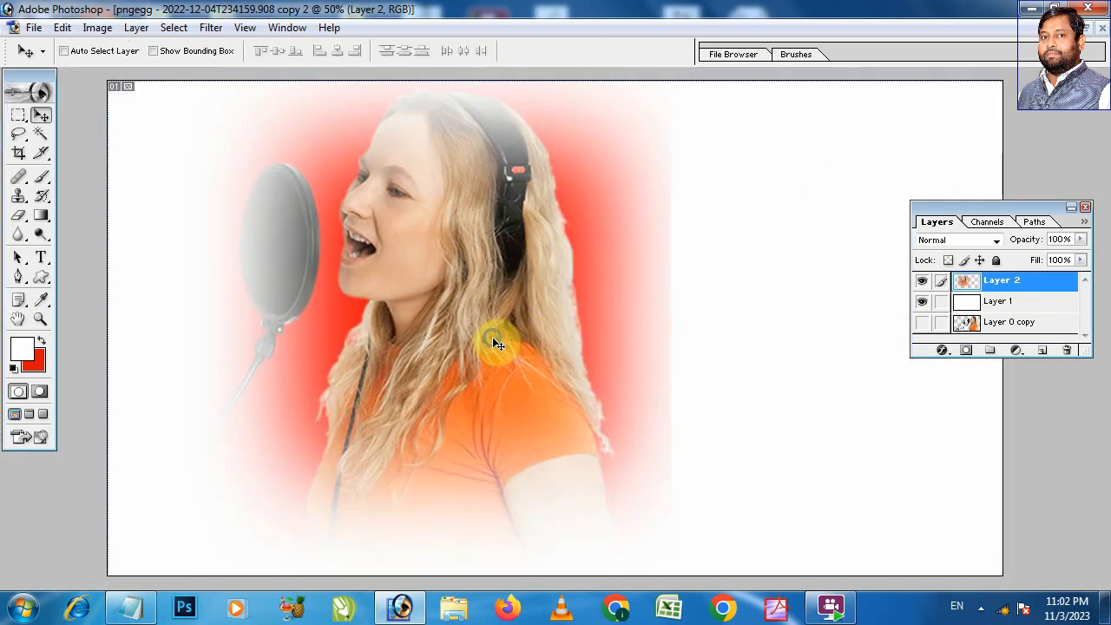
right_click(492, 339)
click(530, 346)
key(ctrl+t)
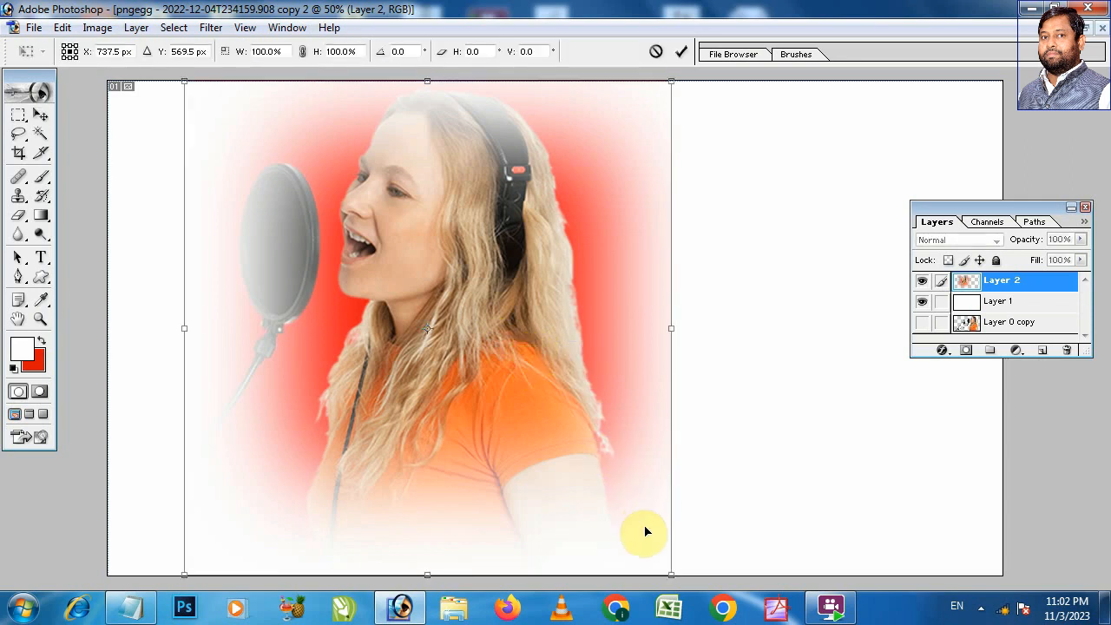
drag(668, 575, 1101, 613)
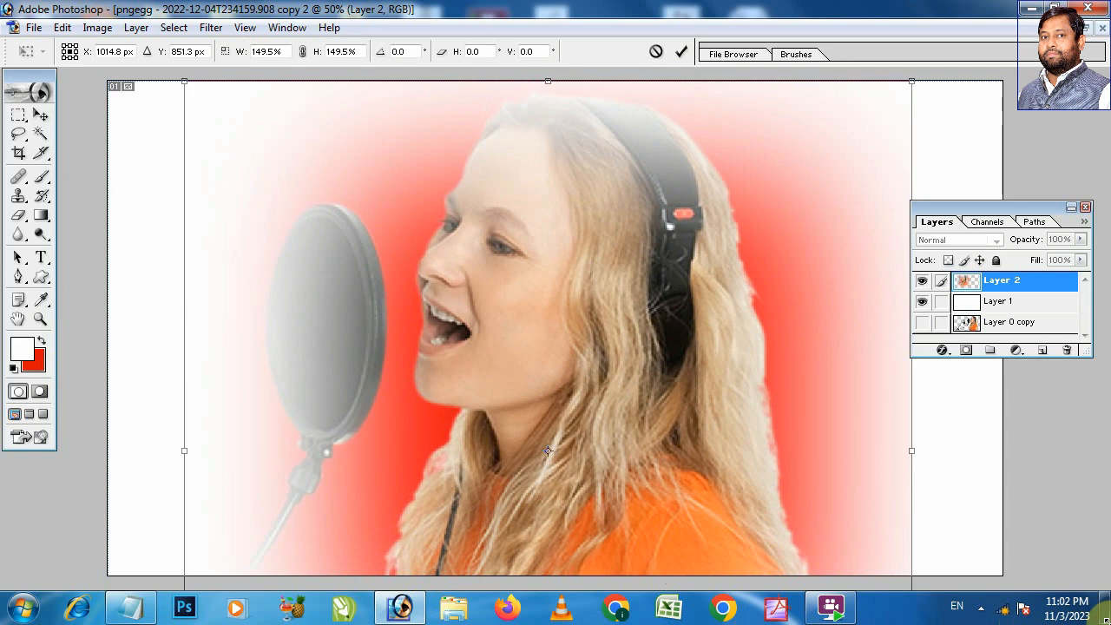
drag(773, 309, 669, 289)
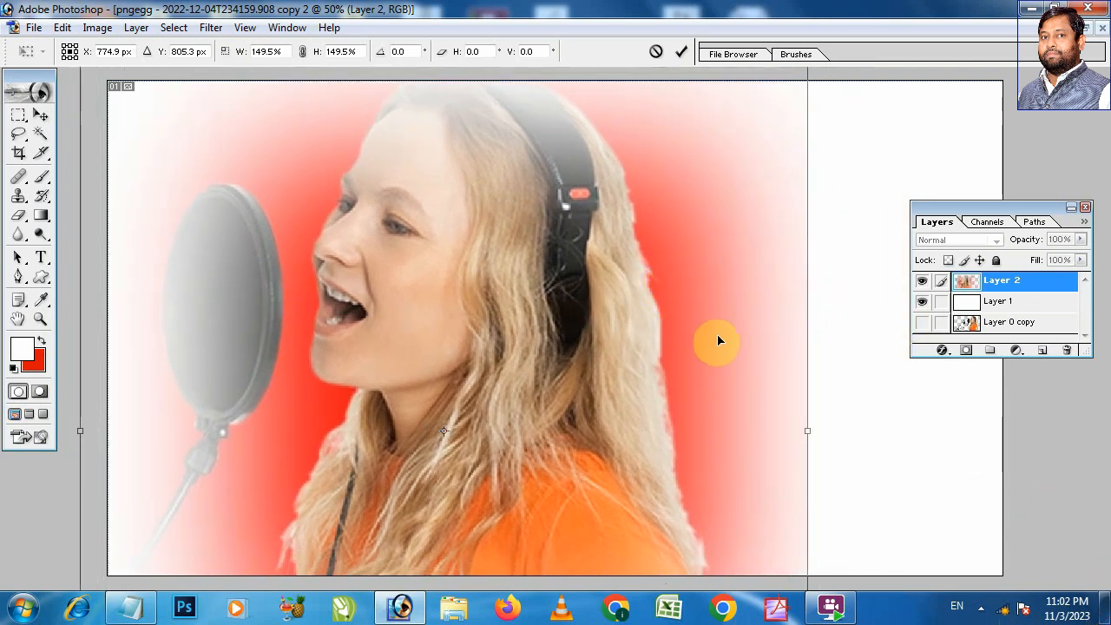
Step: Enlarge the feathered layer further until it spans nearly the full canvas width, and apply the transform
key(ctrl+minus)
key(ctrl+minus)
key(ctrl+minus)
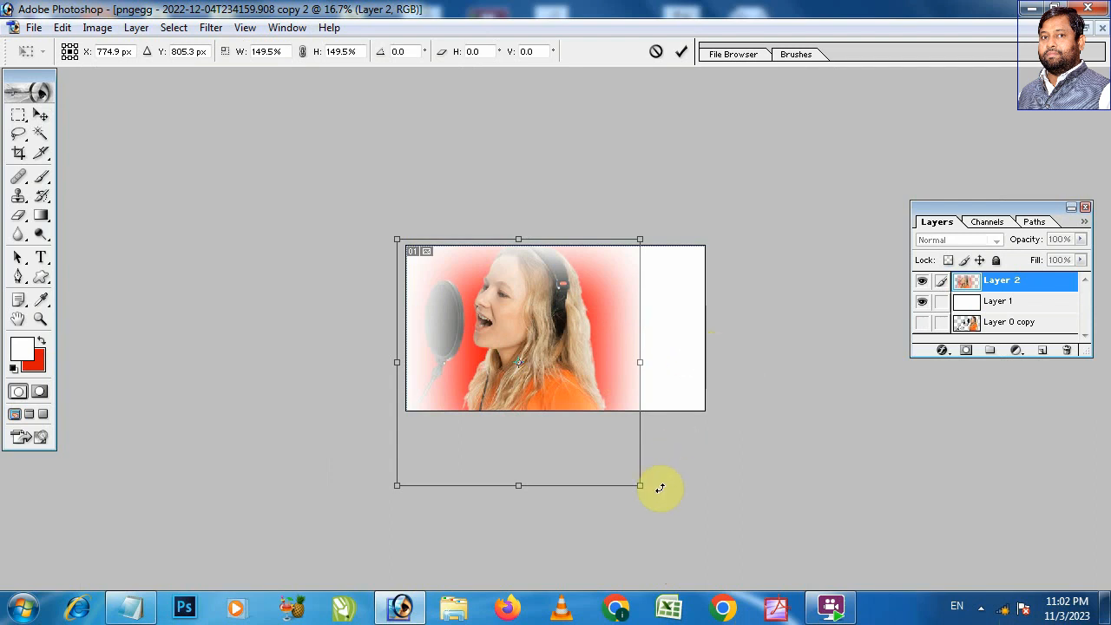
drag(642, 492, 691, 543)
double_click(584, 319)
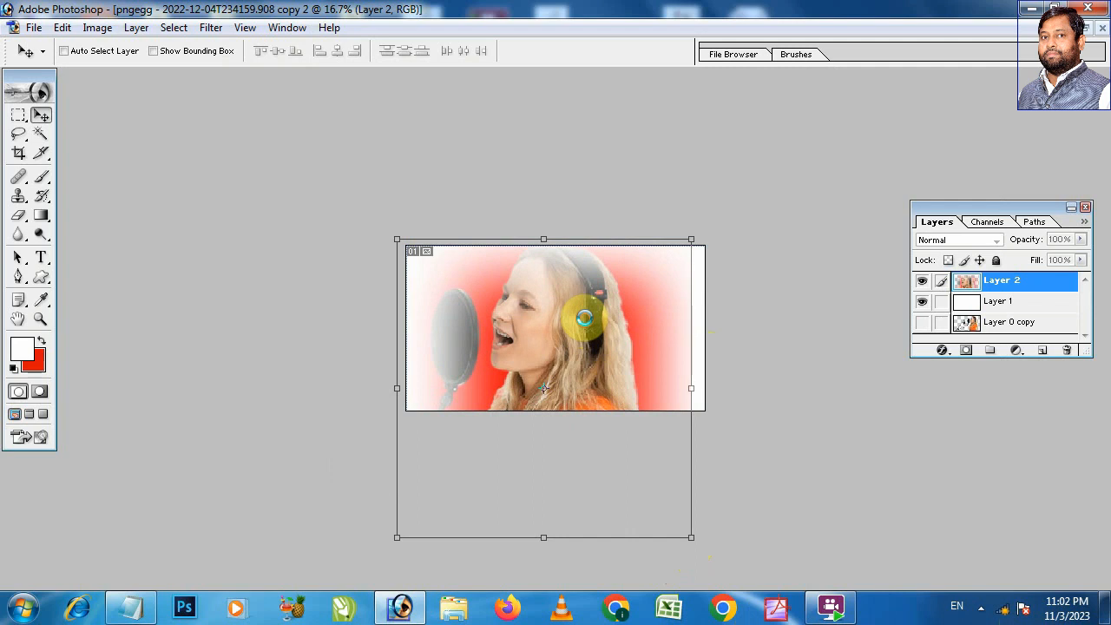
Step: Copy the cut-out singer and microphone layer from the original picture into the second copy, aligned with its canvas
click(1085, 26)
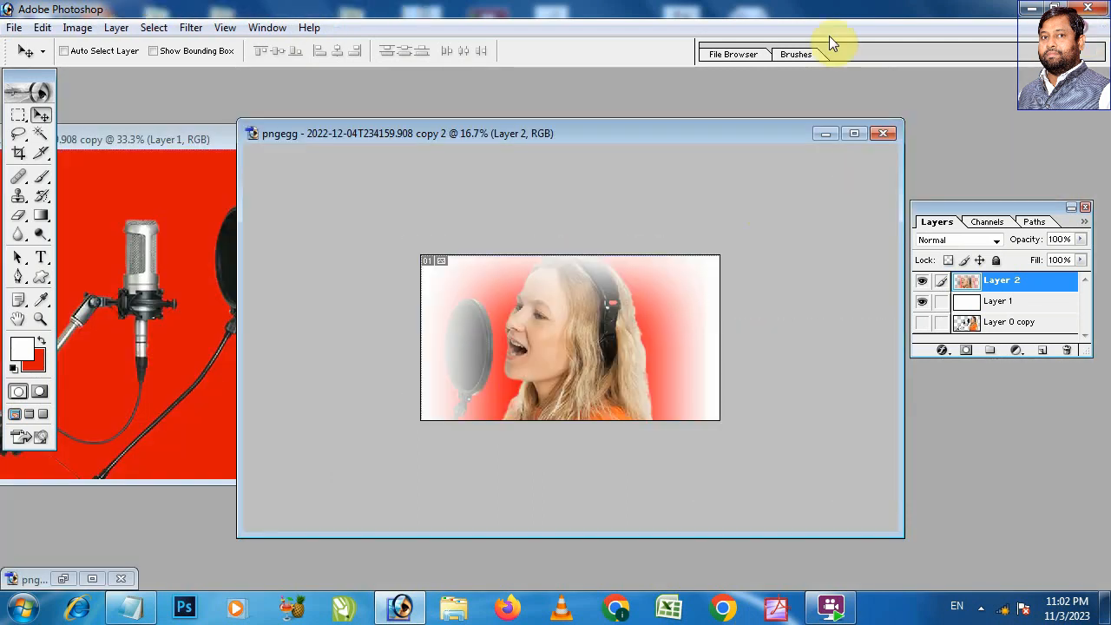
click(135, 139)
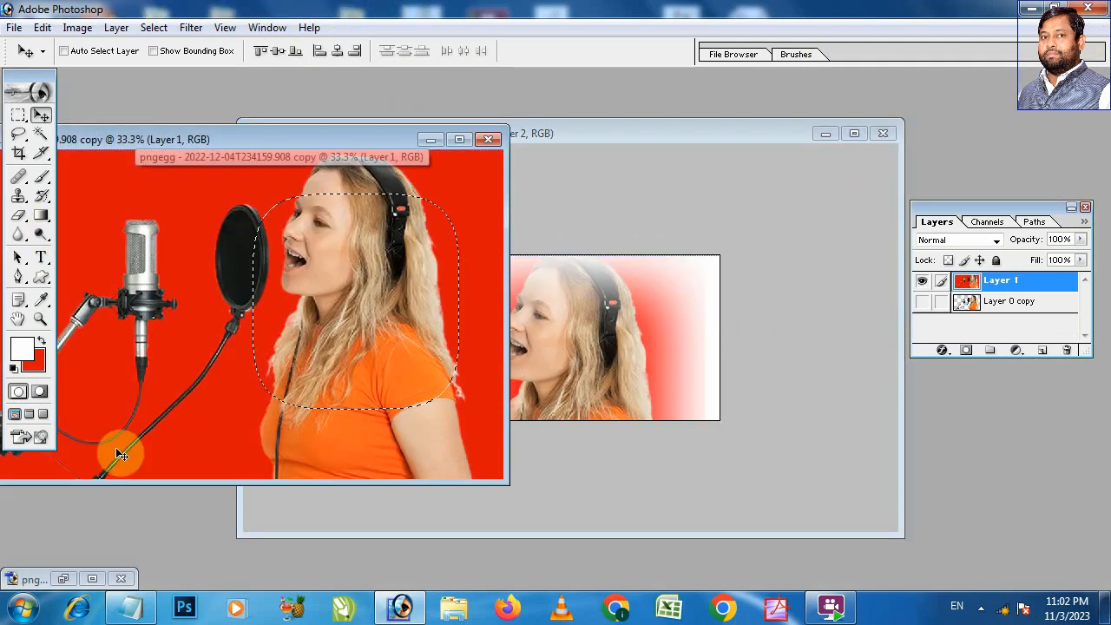
click(63, 578)
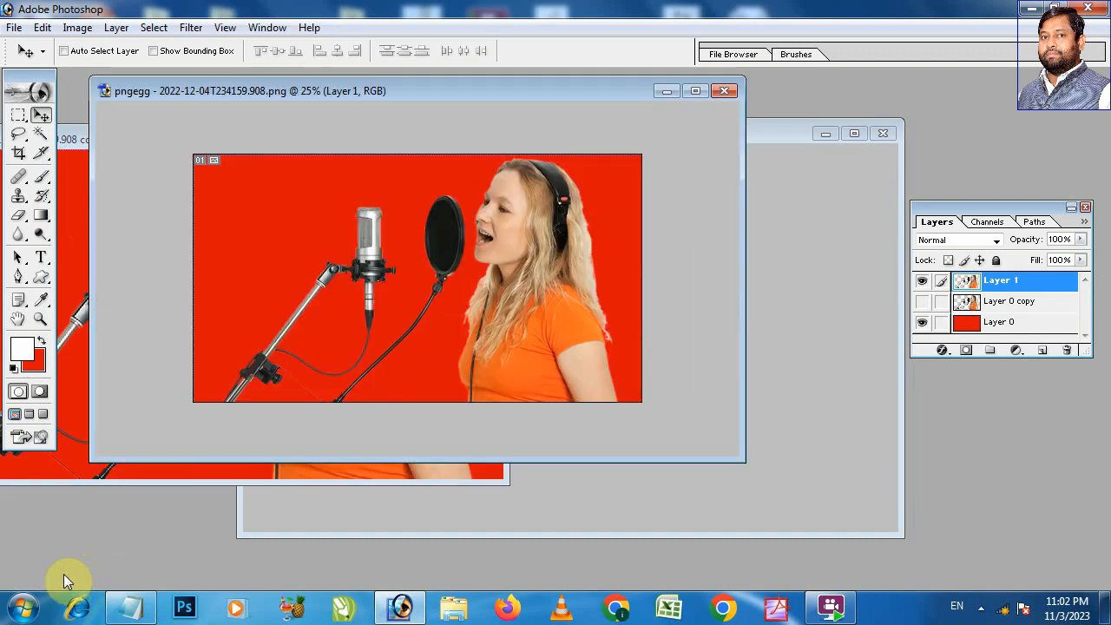
right_click(551, 320)
click(560, 328)
drag(537, 86, 119, 112)
drag(129, 294, 680, 352)
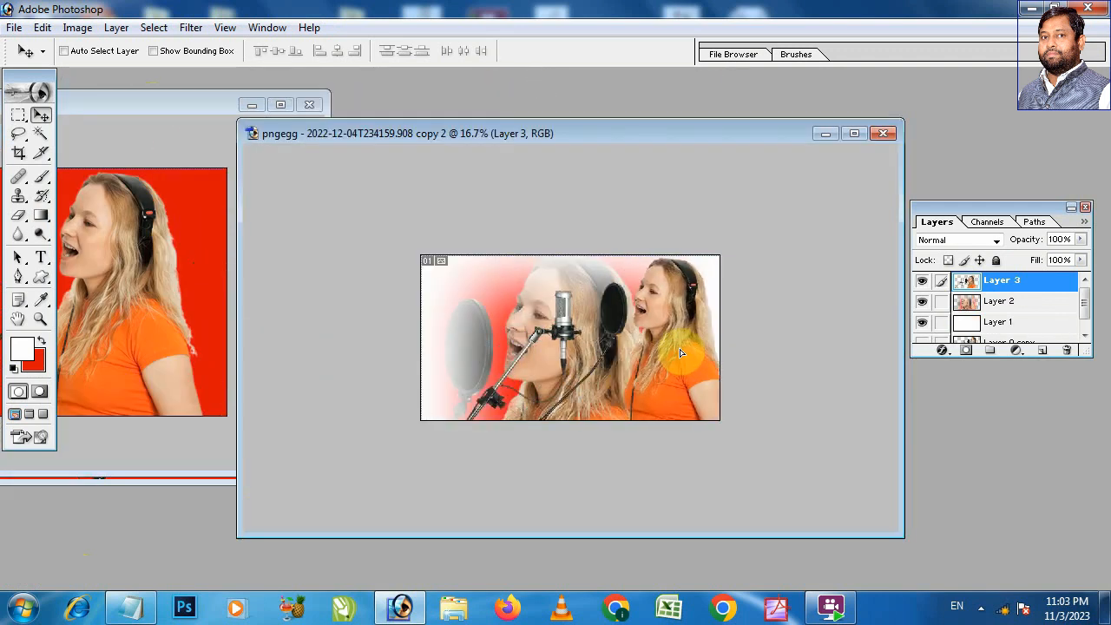
Step: Shift the feathered Layer 2 leftwards in the maximized second copy and flip it horizontally
click(855, 133)
right_click(513, 295)
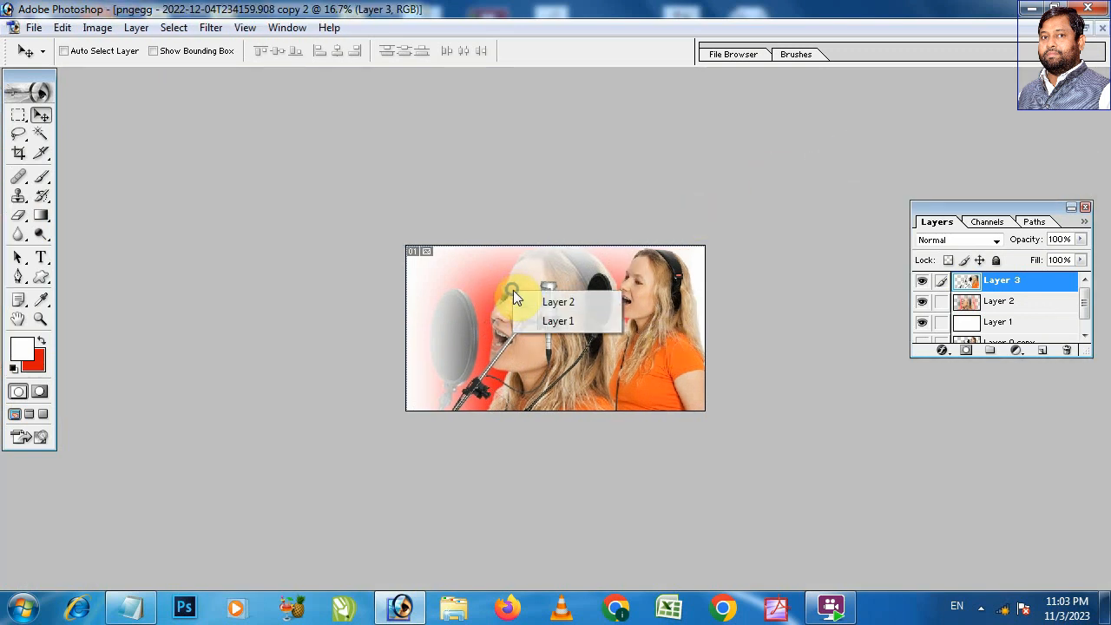
click(521, 299)
drag(496, 298, 445, 292)
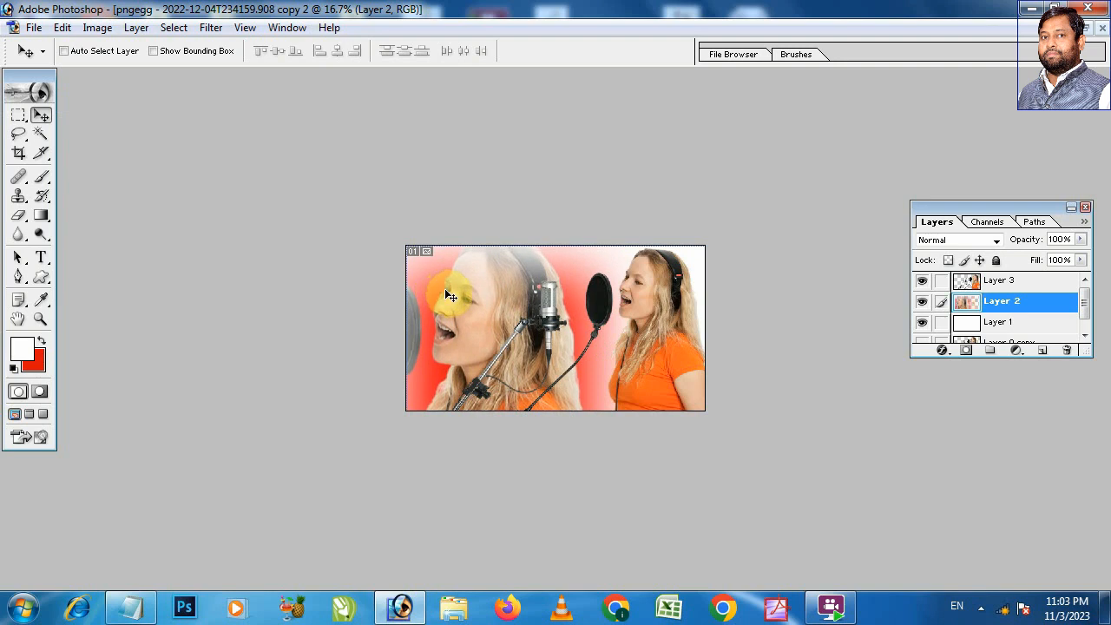
key(ctrl+t)
right_click(477, 299)
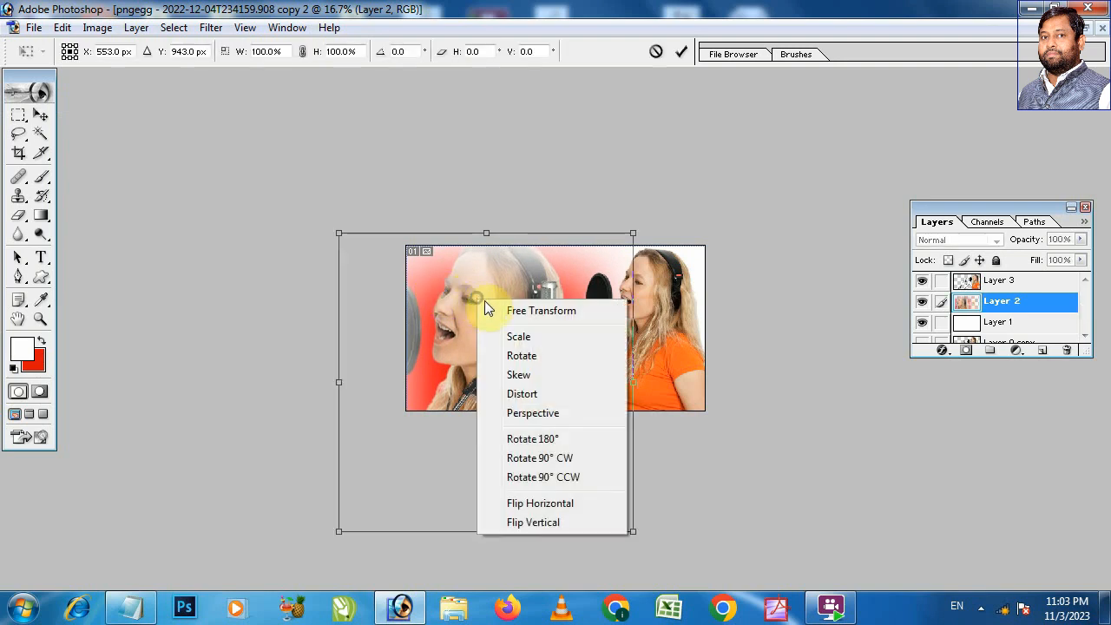
click(578, 504)
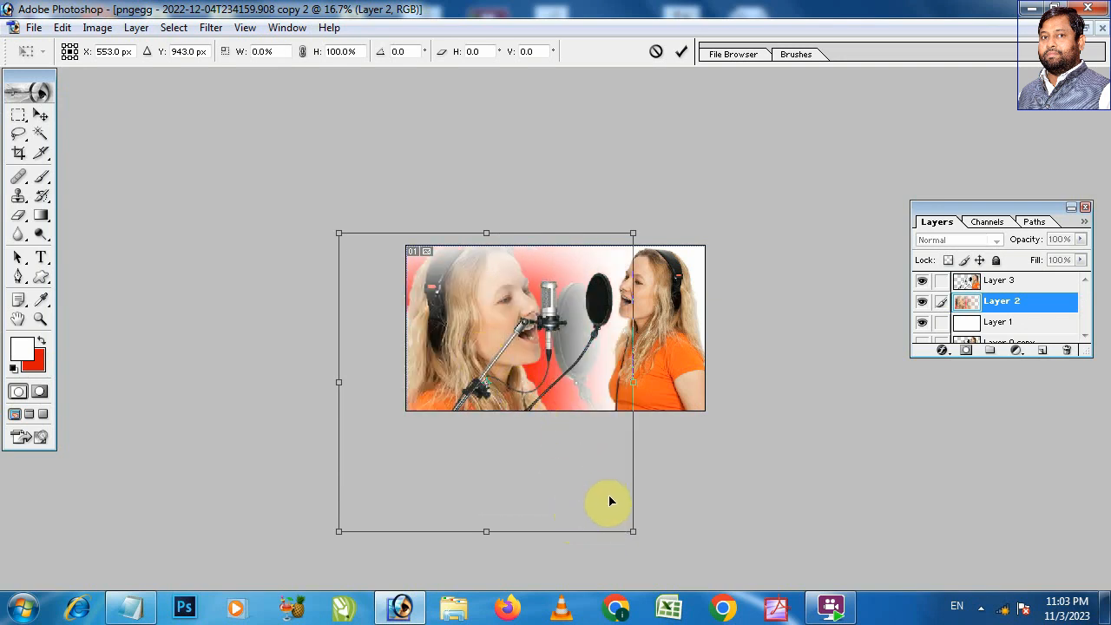
Step: Scale the flipped layer to about 114.1% and move it partly beyond the canvas's left edge, applying the transform
drag(633, 530, 675, 573)
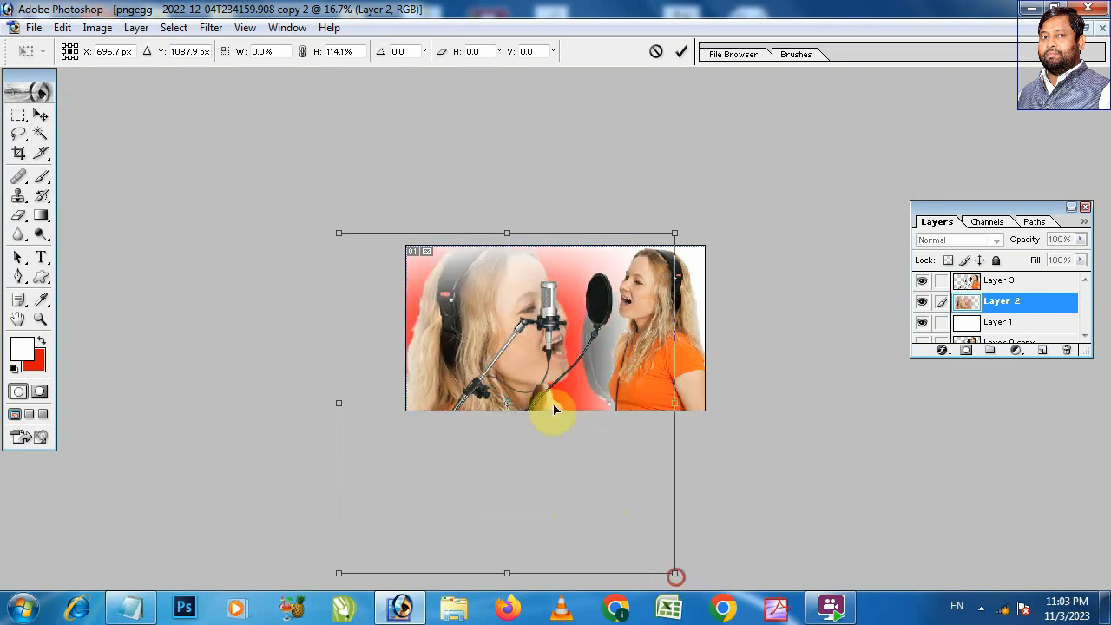
drag(488, 324, 427, 298)
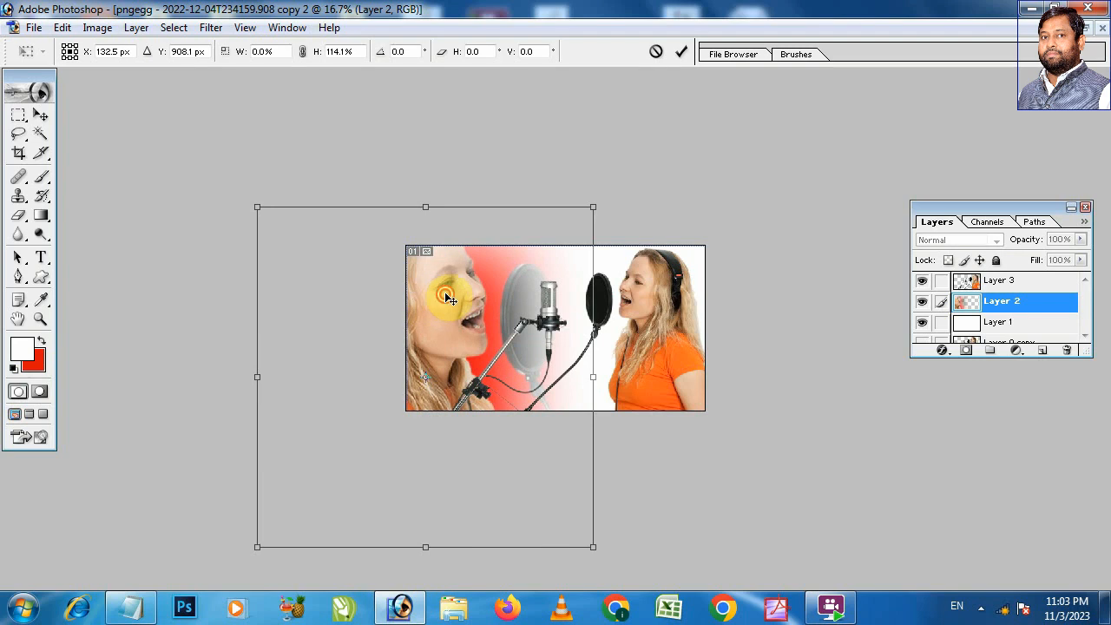
key(Return)
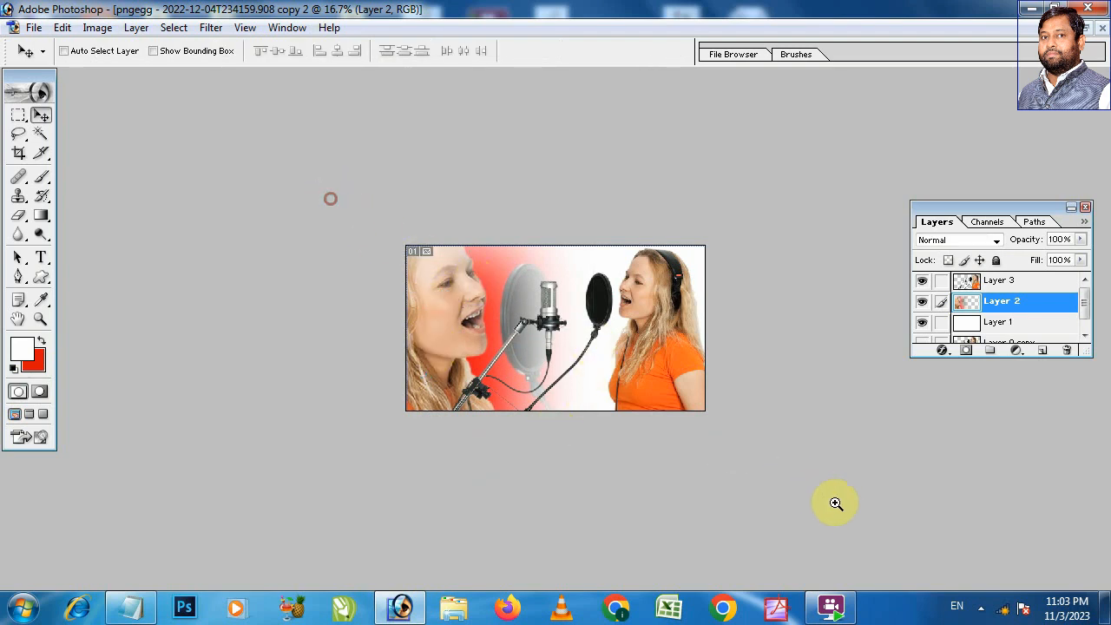
key(ctrl+0)
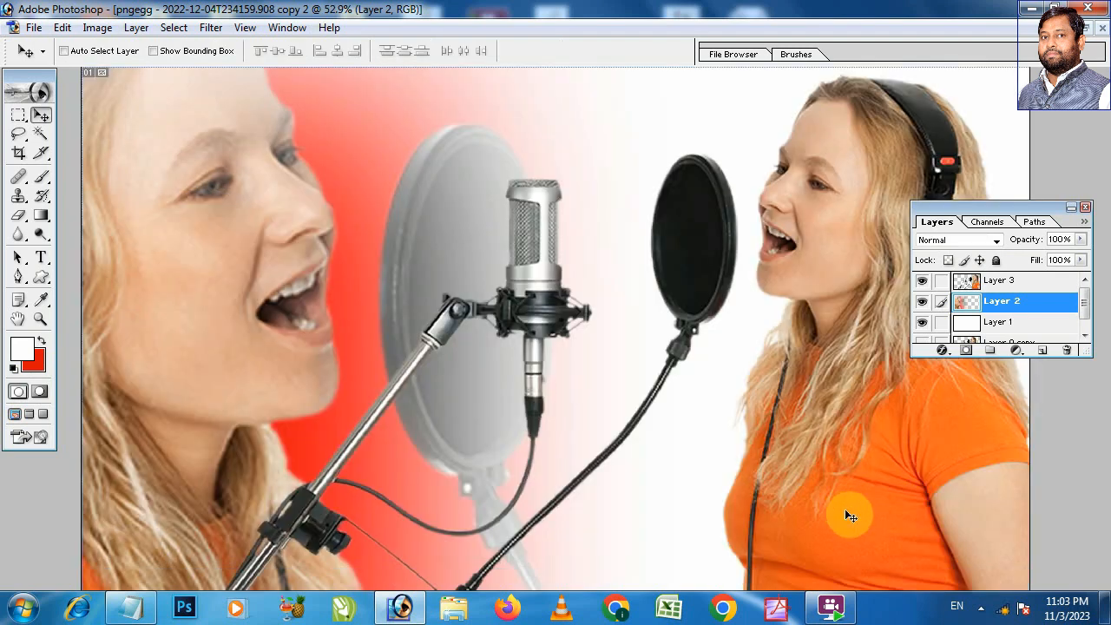